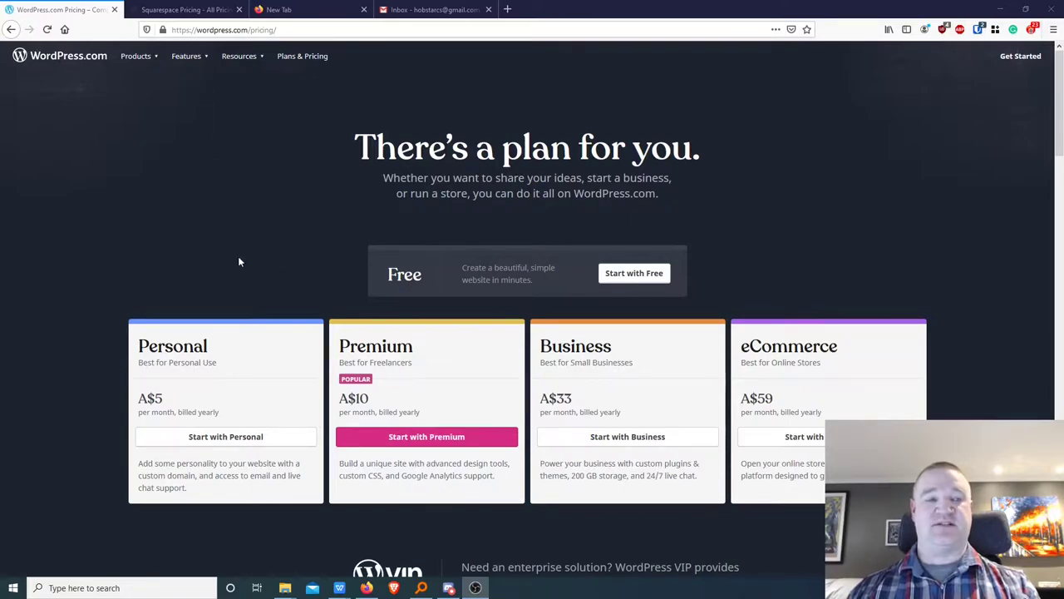
Switch from the WordPress.com pricing page to the Squarespace pricing tab.
click(171, 10)
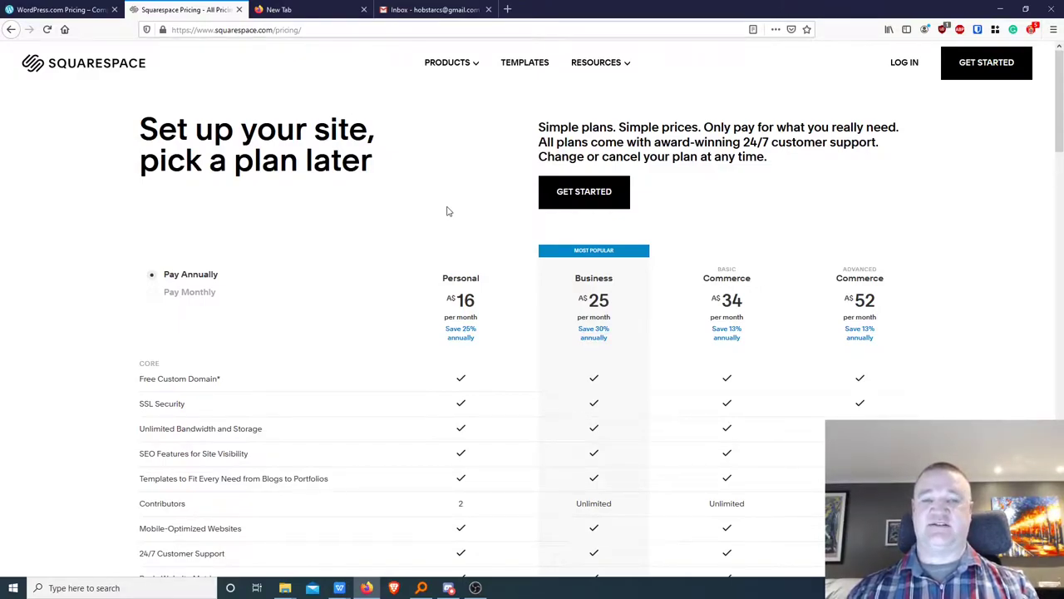
Scroll through the Squarespace plans, return to the WordPress.com tab, then move to a new tab.
scroll(491, 307, down, 1)
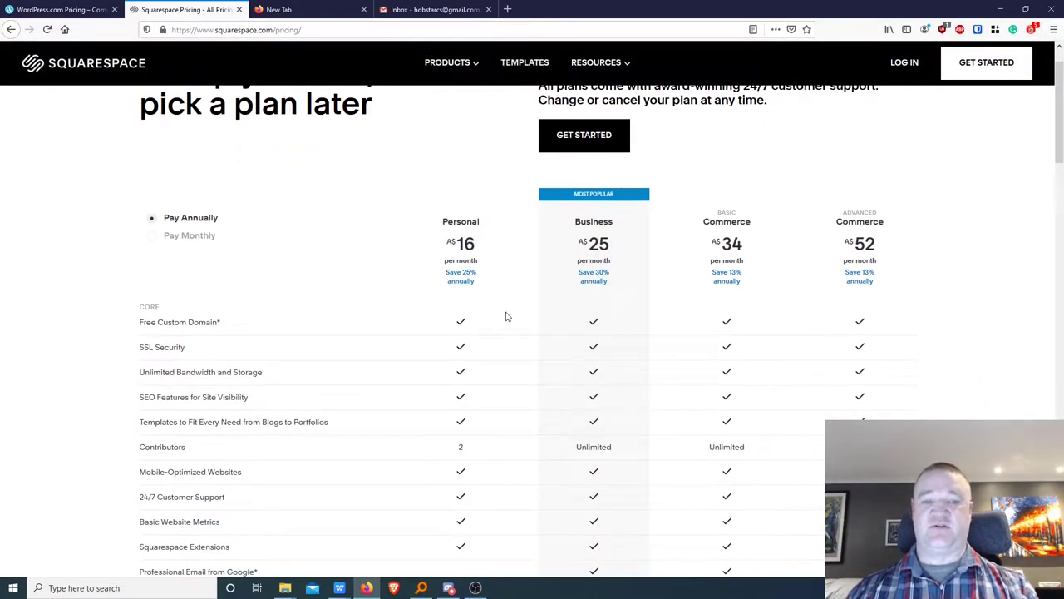
scroll(505, 316, up, 1)
scroll(506, 314, down, 2)
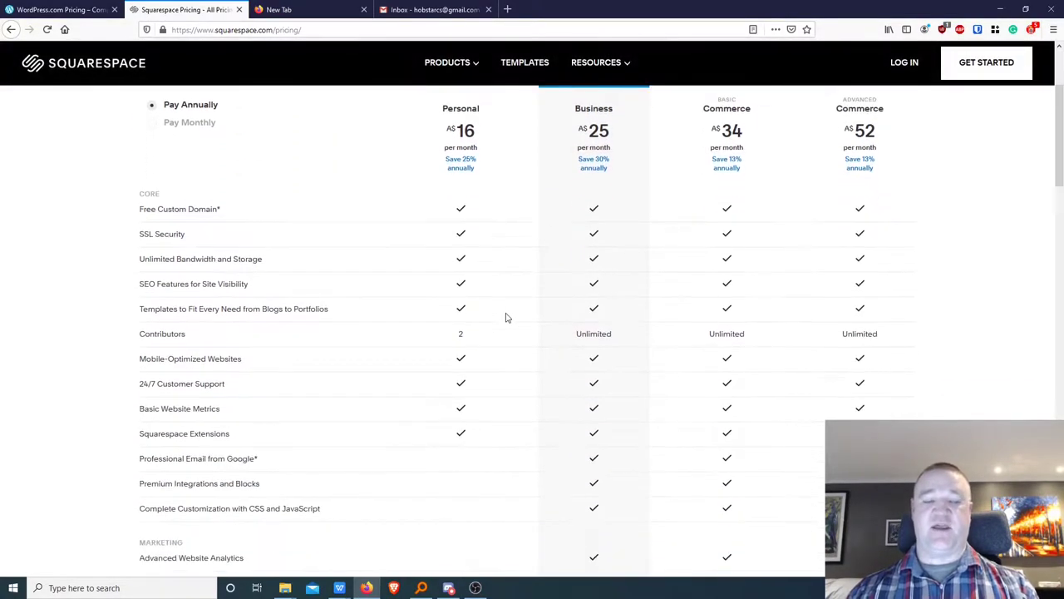
scroll(513, 328, up, 3)
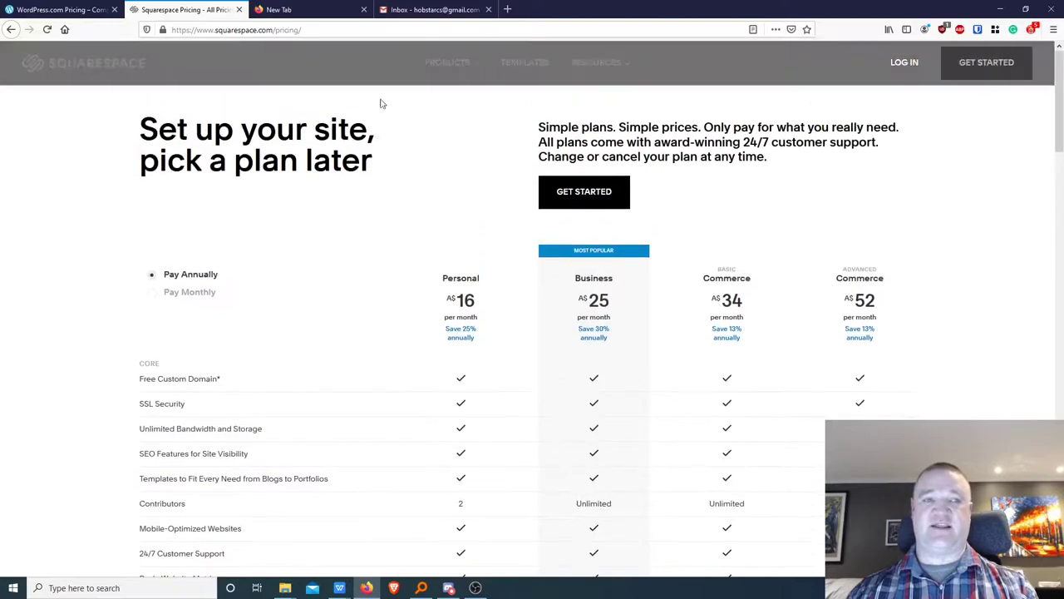
click(55, 12)
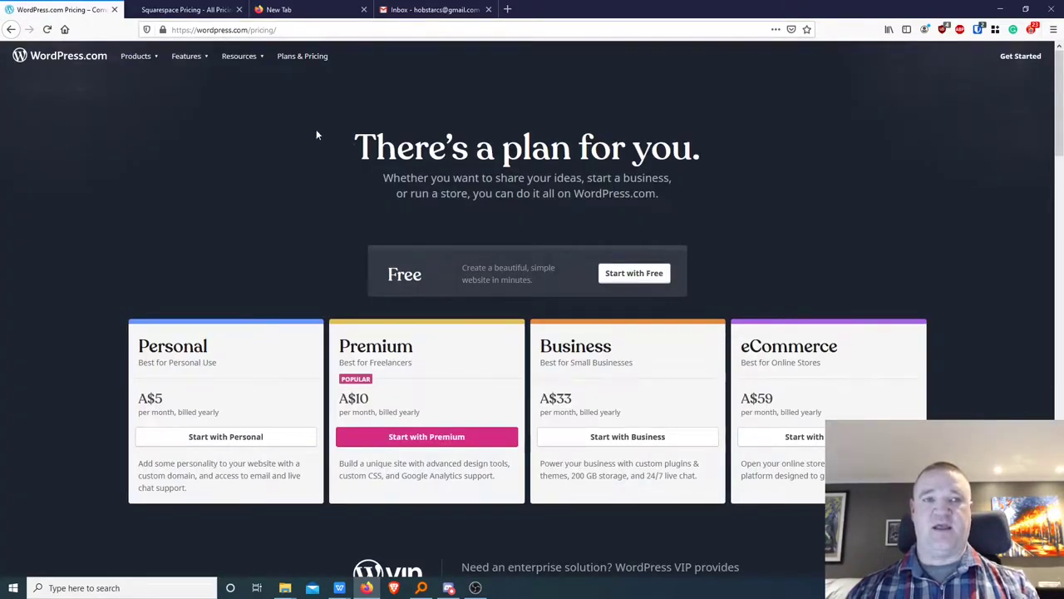
click(298, 9)
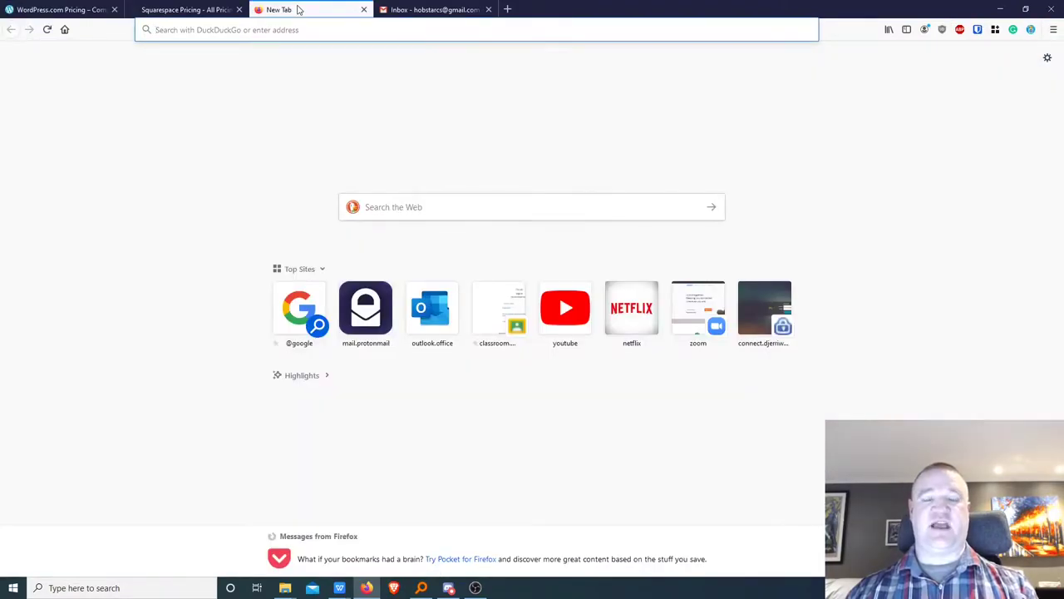
After glancing at Gmail, search DuckDuckGo for 'wordpress .com' and open the WordPress.com result.
click(432, 10)
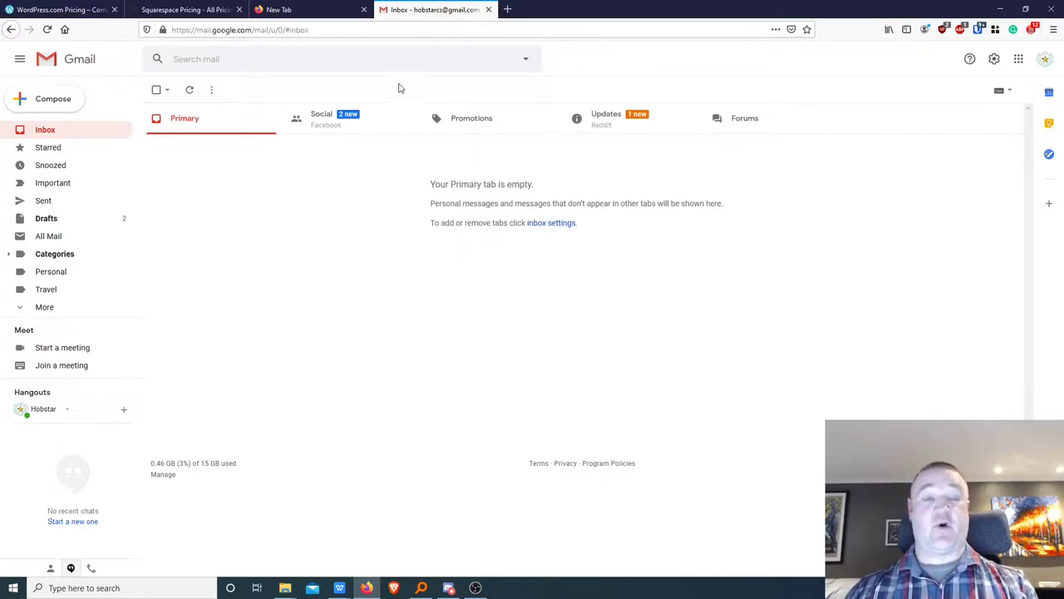
click(297, 11)
click(432, 207)
text(wo)
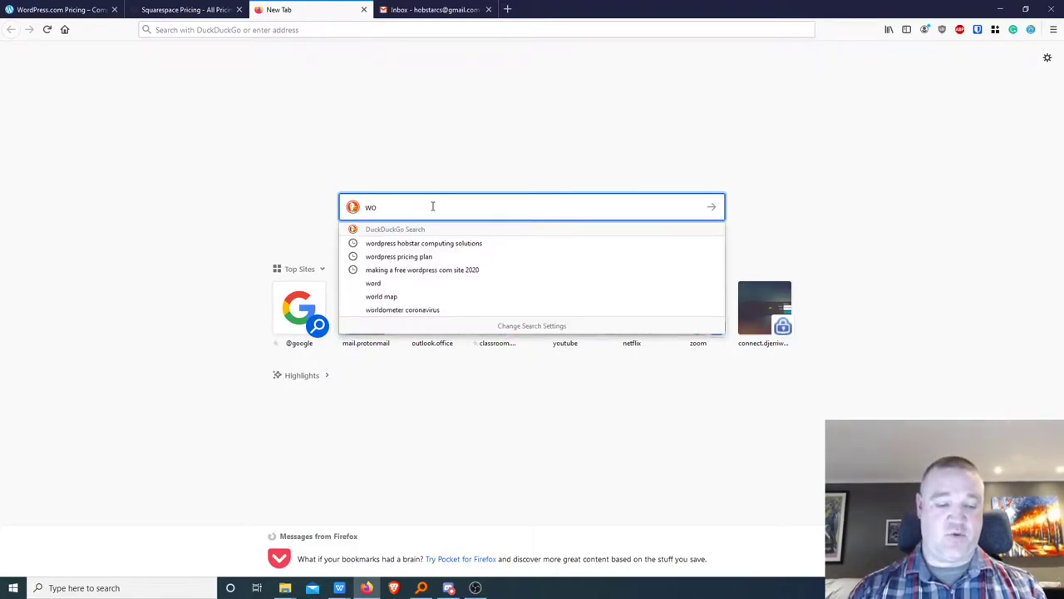
text(rdpress )
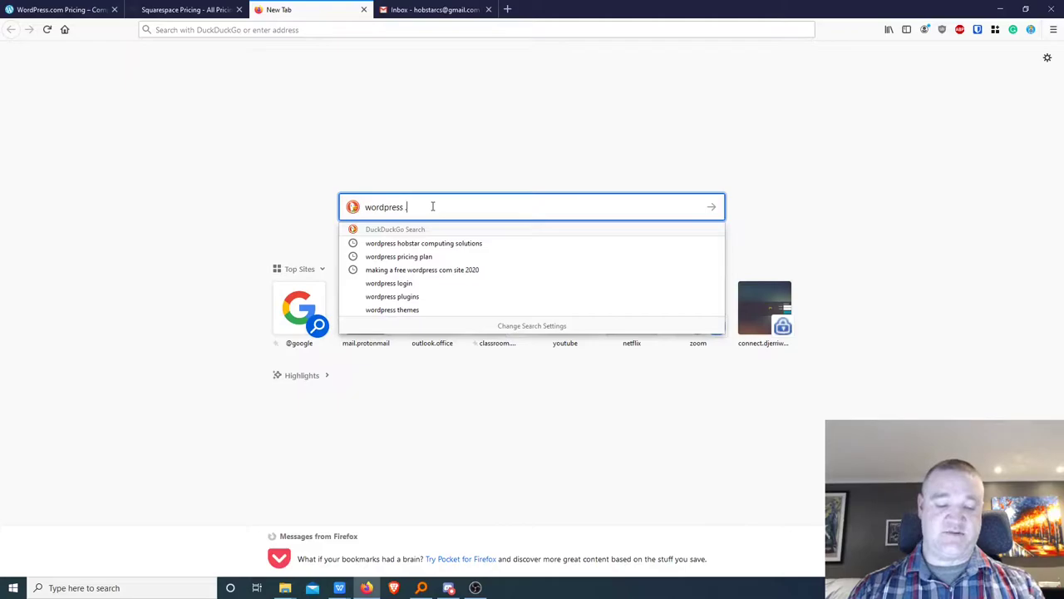
text(.com)
key(Return)
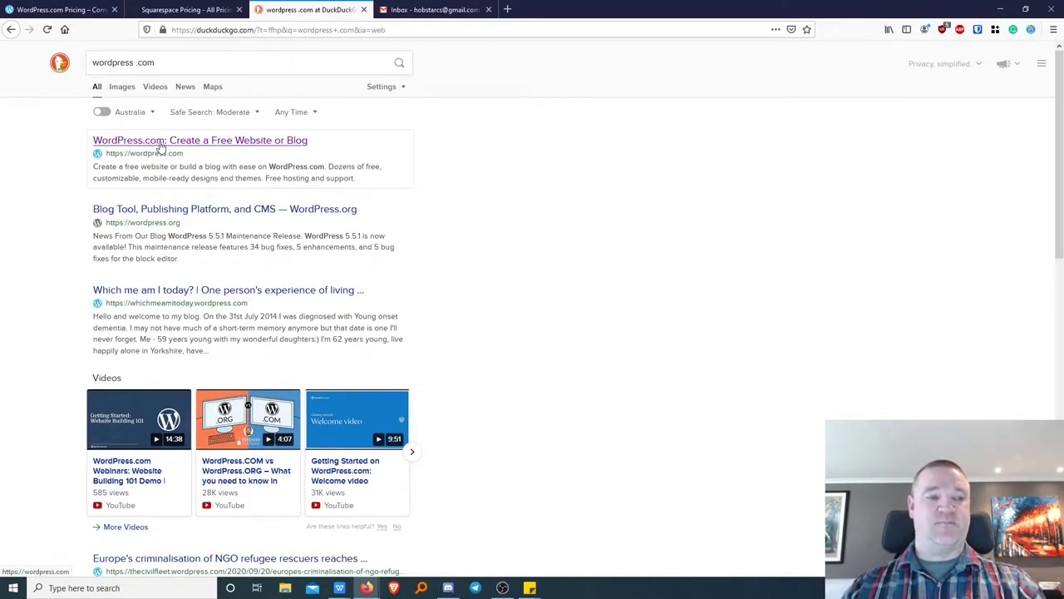
click(162, 146)
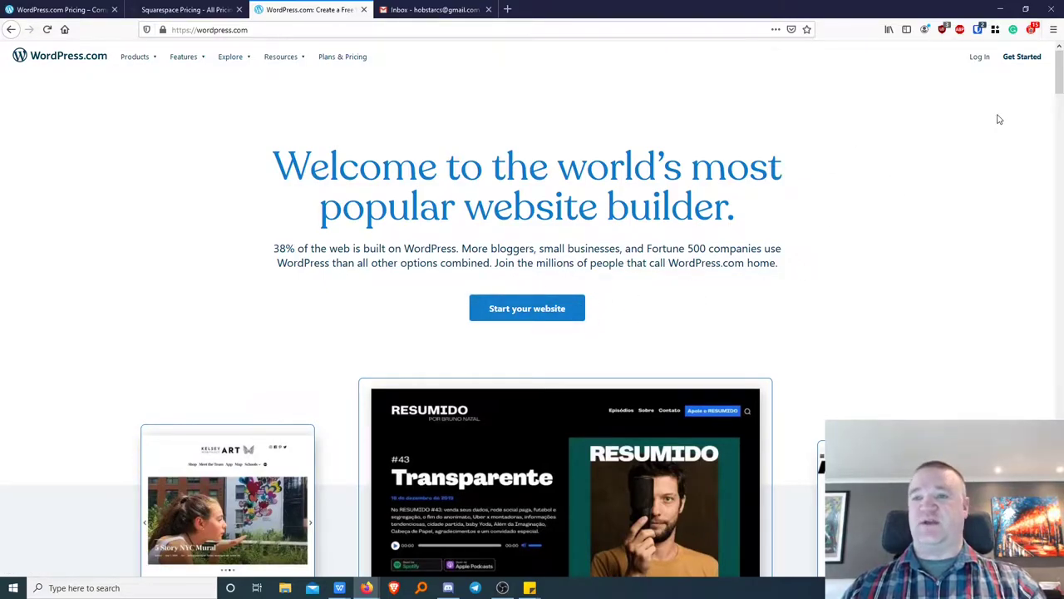
Choose Get Started on the WordPress.com homepage to reach account sign-up.
click(1022, 60)
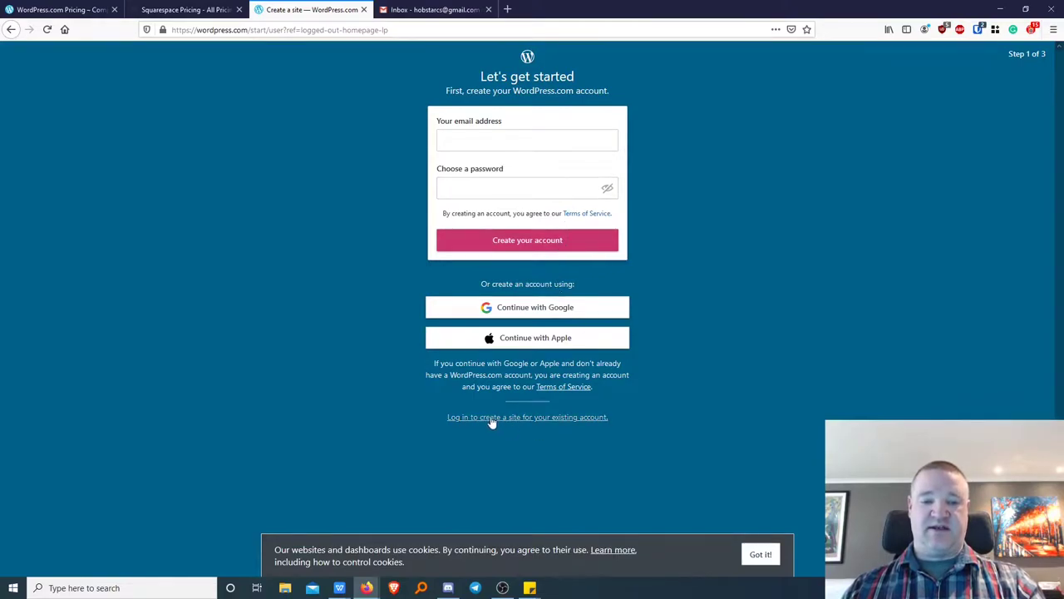
Enter the account email address in the sign-up form.
click(480, 142)
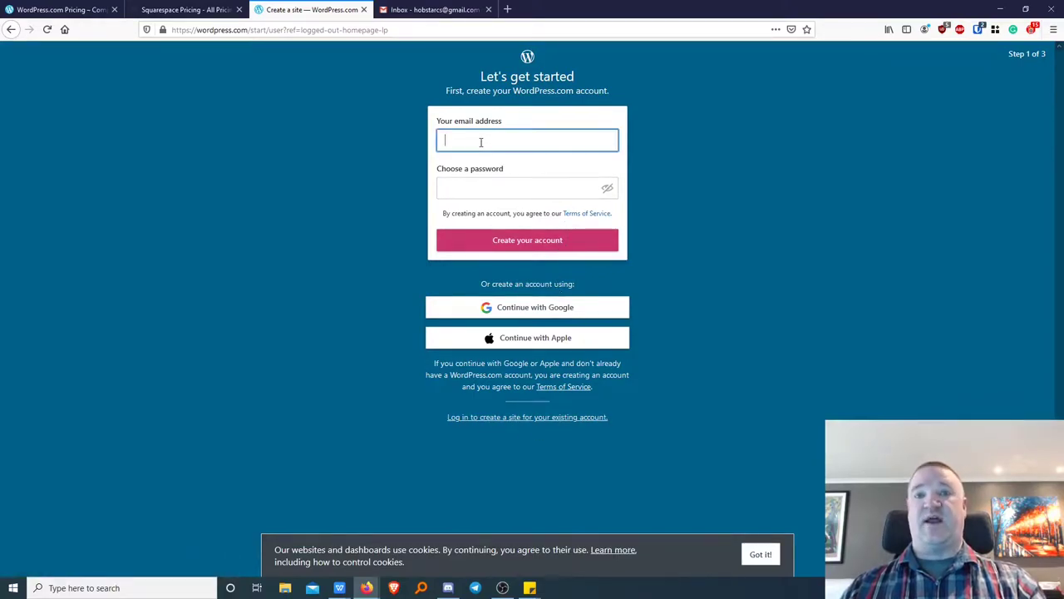
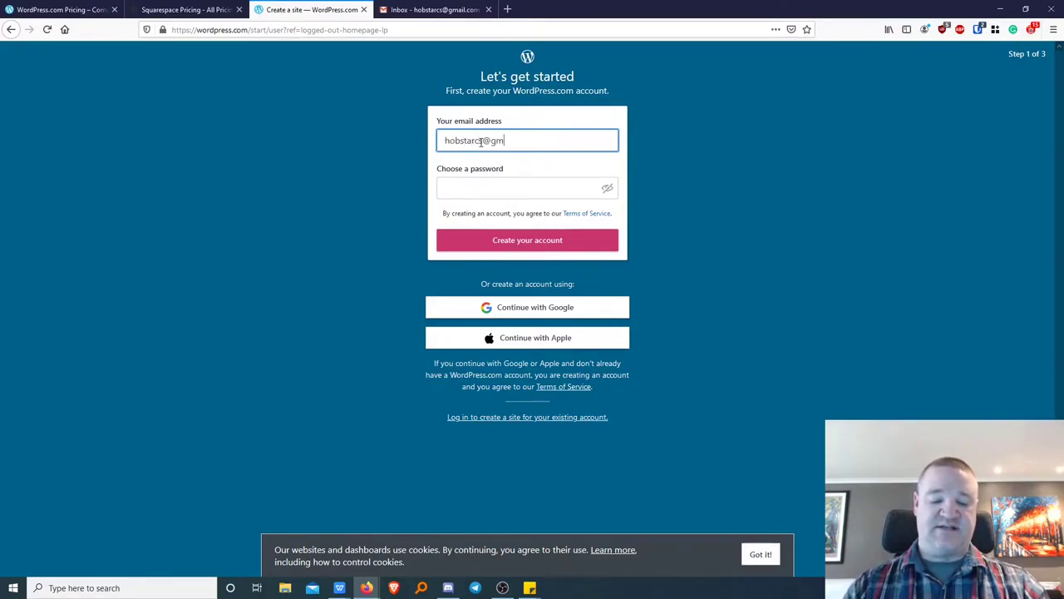
key(Tab)
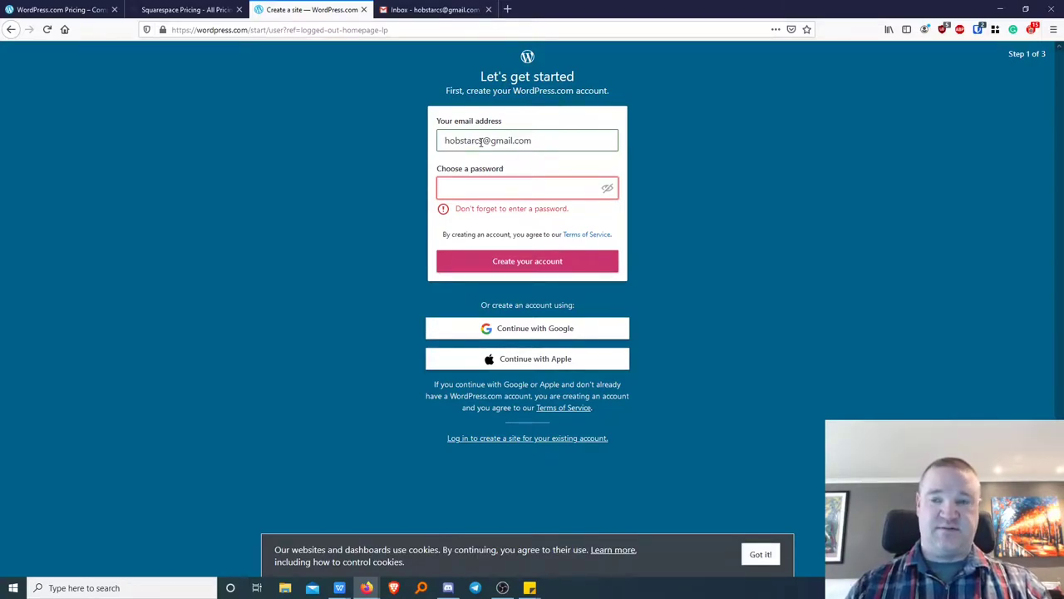
Generate a password with Bitwarden's Generator, paste it in, and create the account.
click(978, 29)
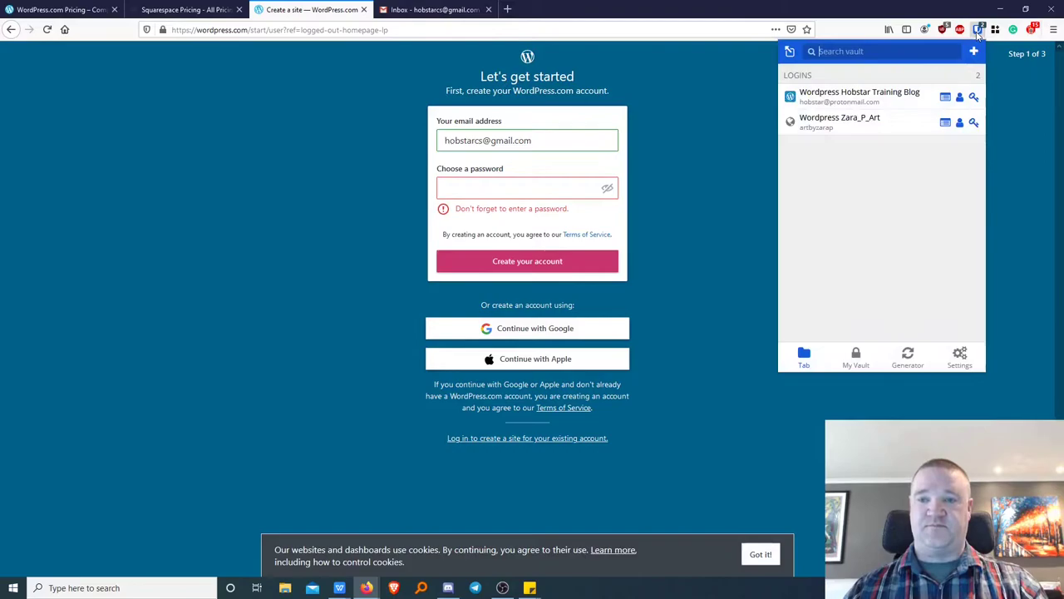
click(908, 357)
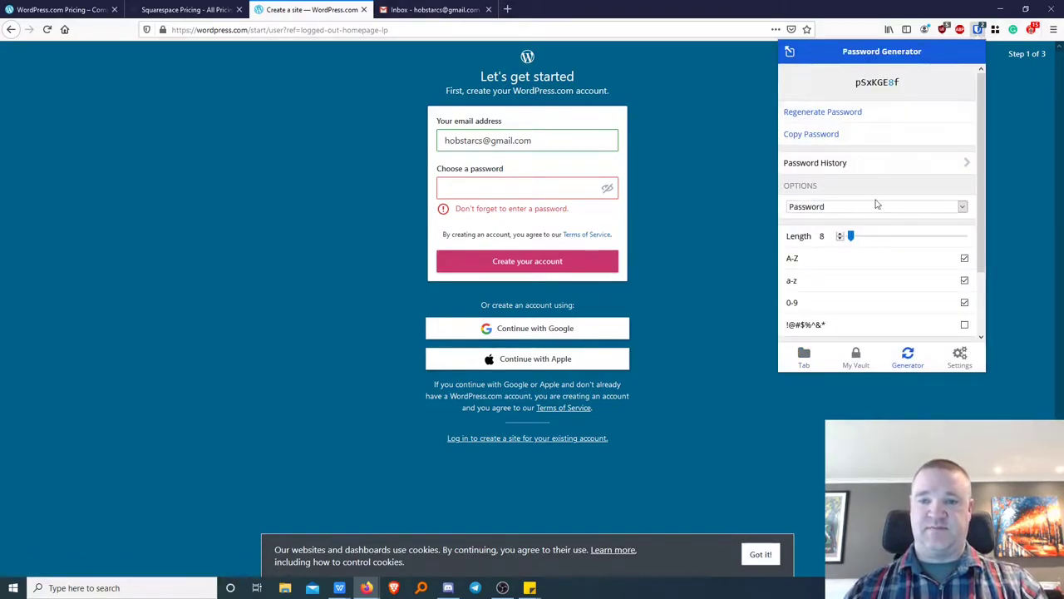
click(831, 134)
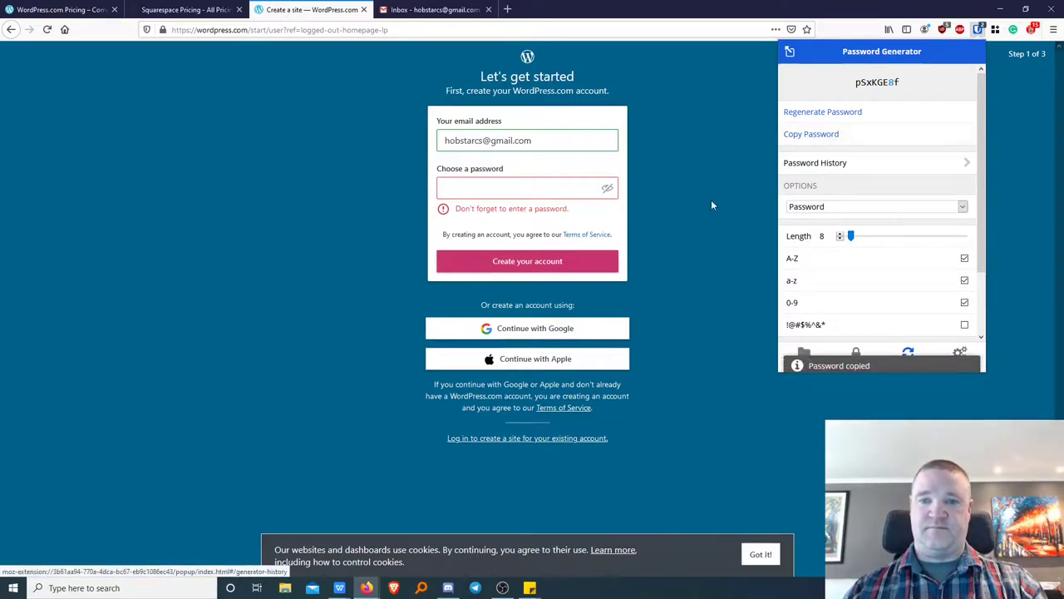
click(524, 187)
key(ctrl+v)
click(536, 243)
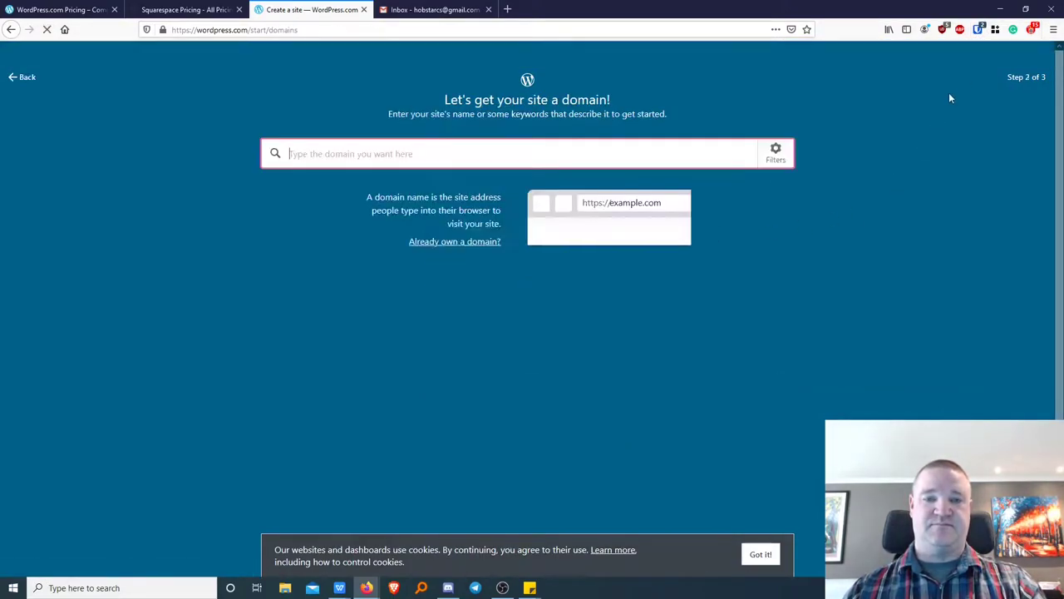
Save the login in Bitwarden, search domains for 'hobstartrav', and select free hobstartravel.wordpress.com.
click(998, 52)
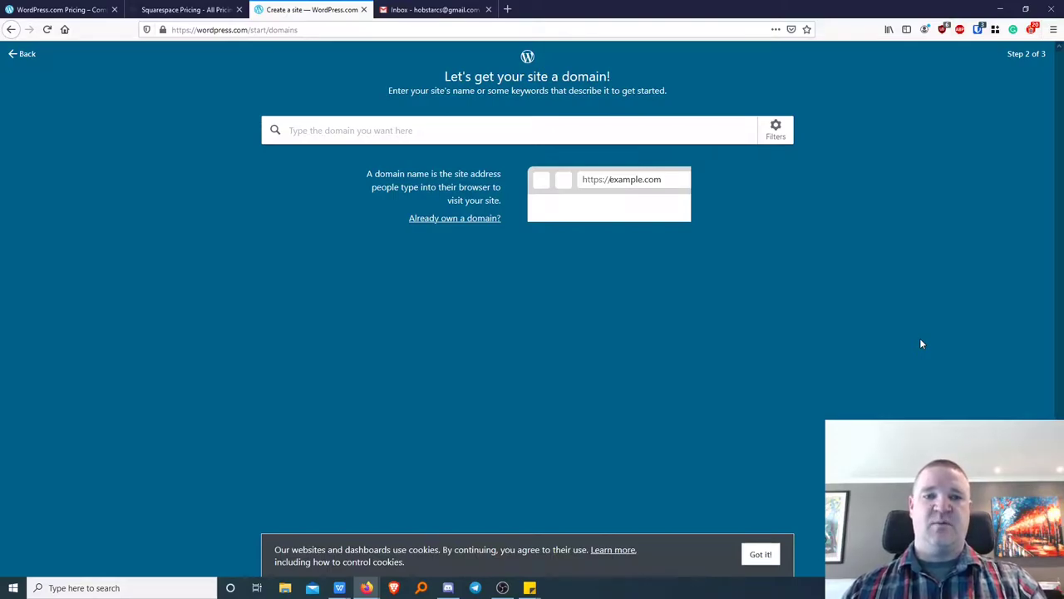
click(361, 129)
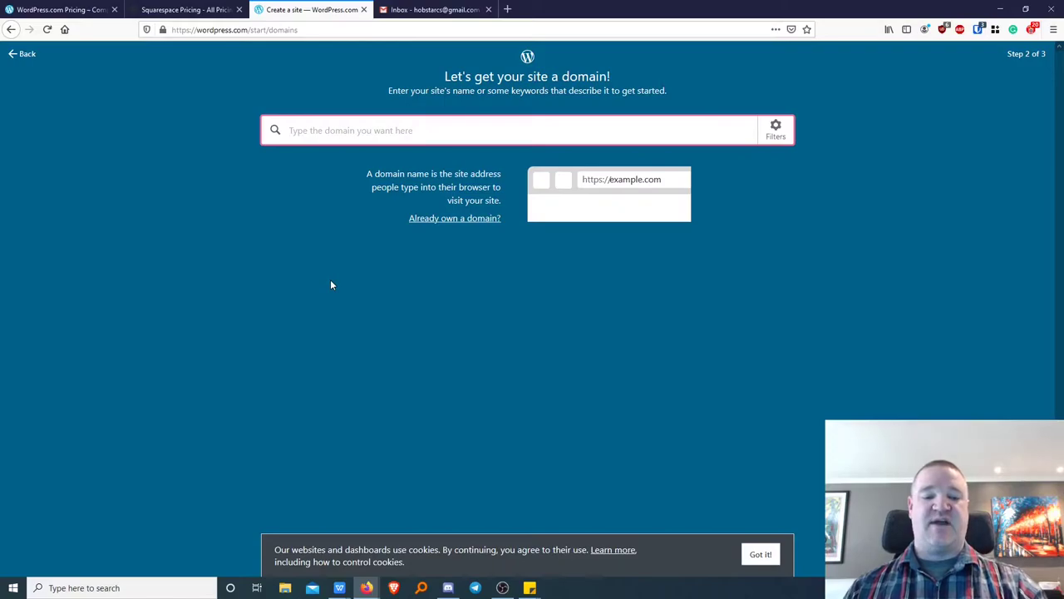
text(hob)
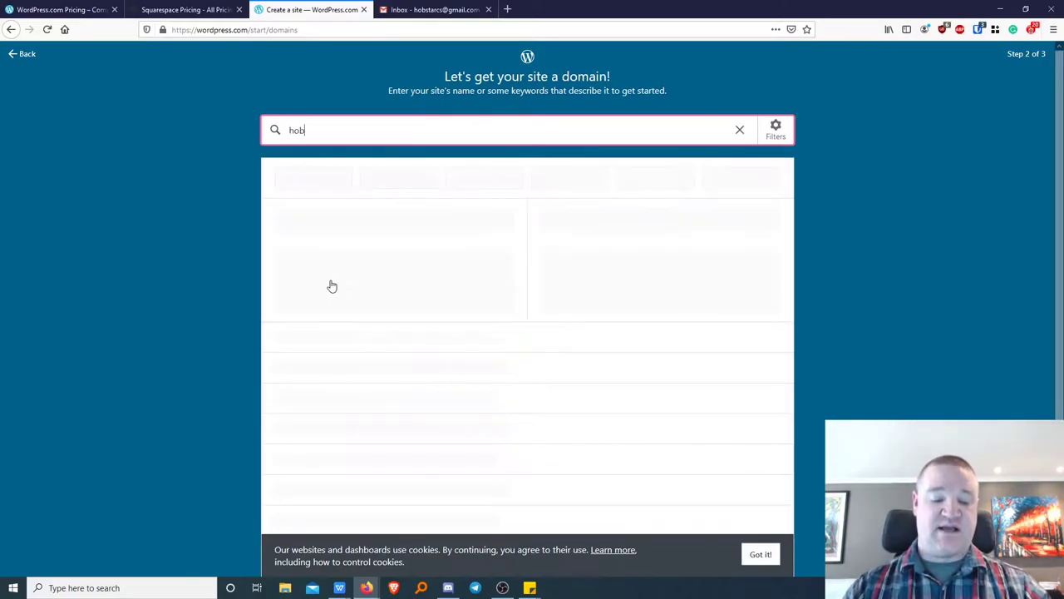
text(startravel)
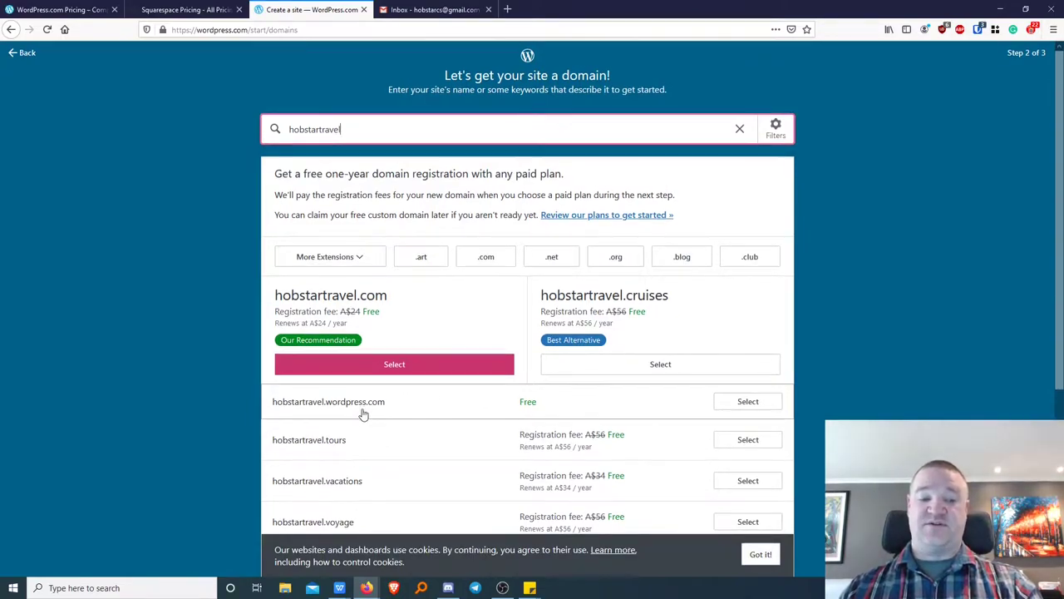
scroll(370, 410, down, 2)
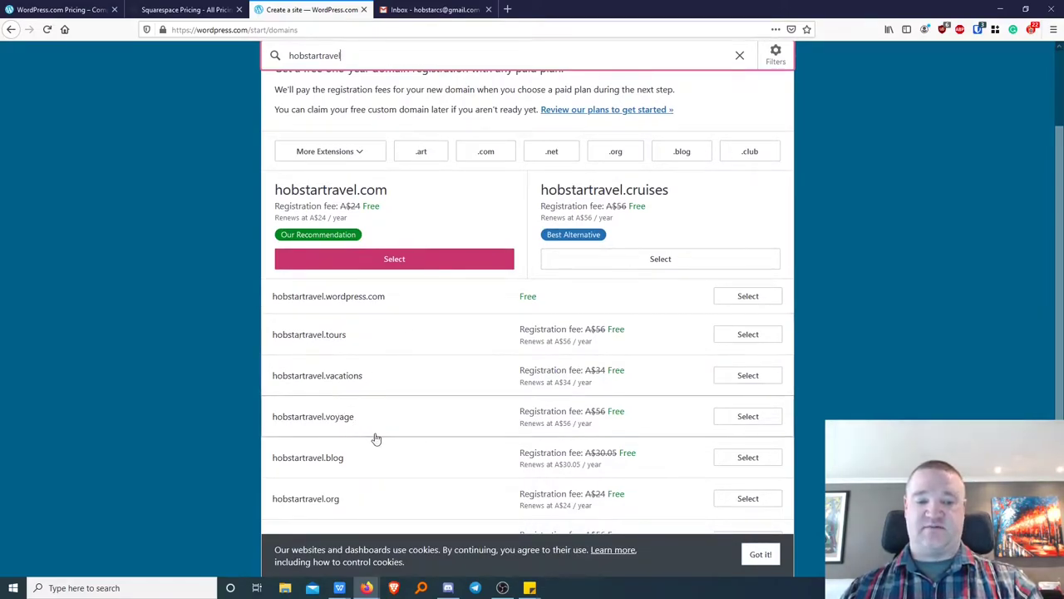
scroll(377, 467, down, 1)
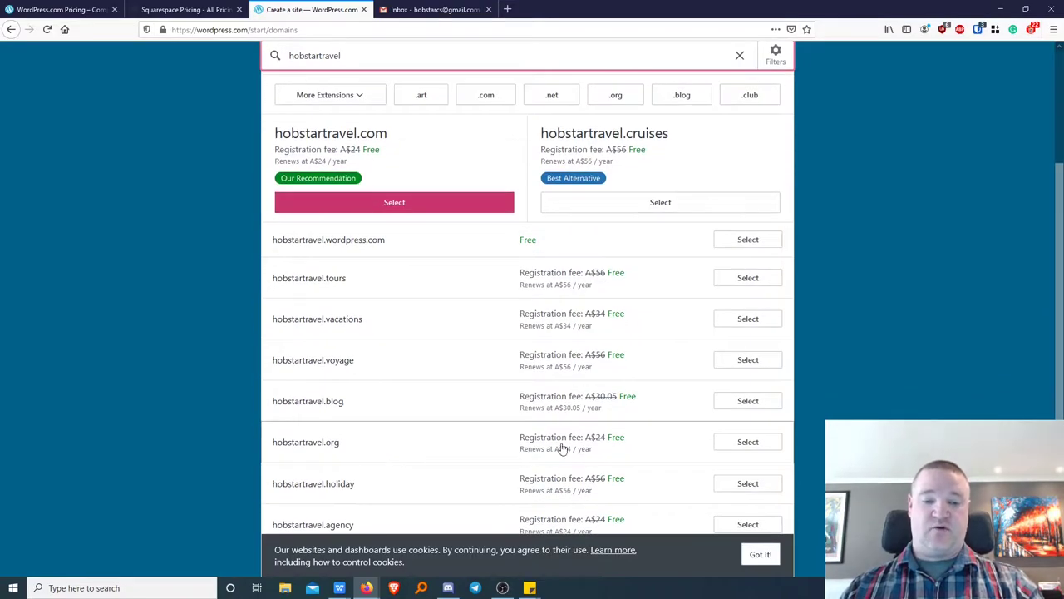
scroll(556, 451, up, 1)
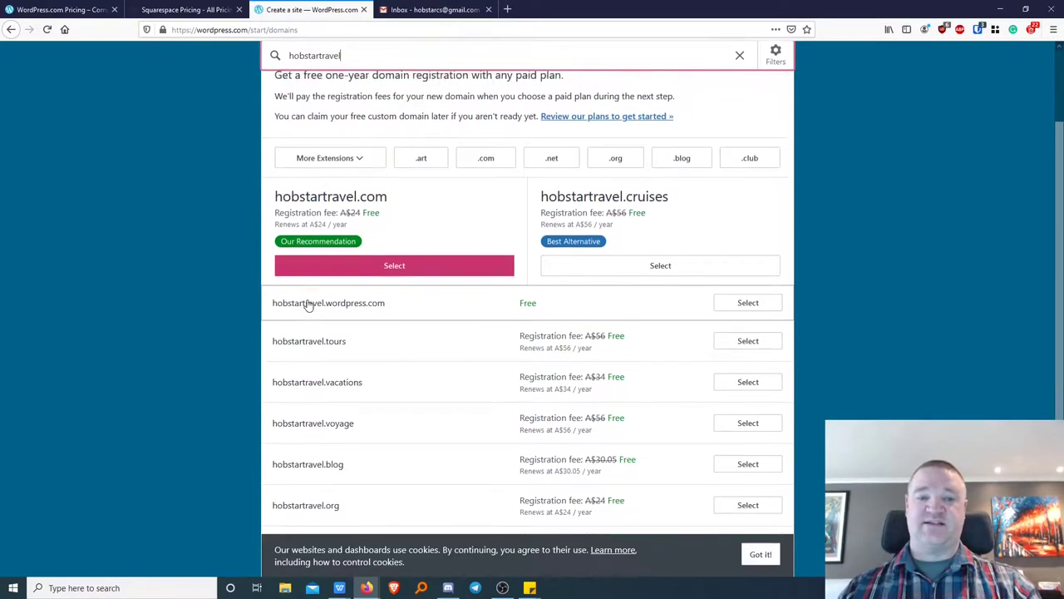
scroll(304, 305, up, 3)
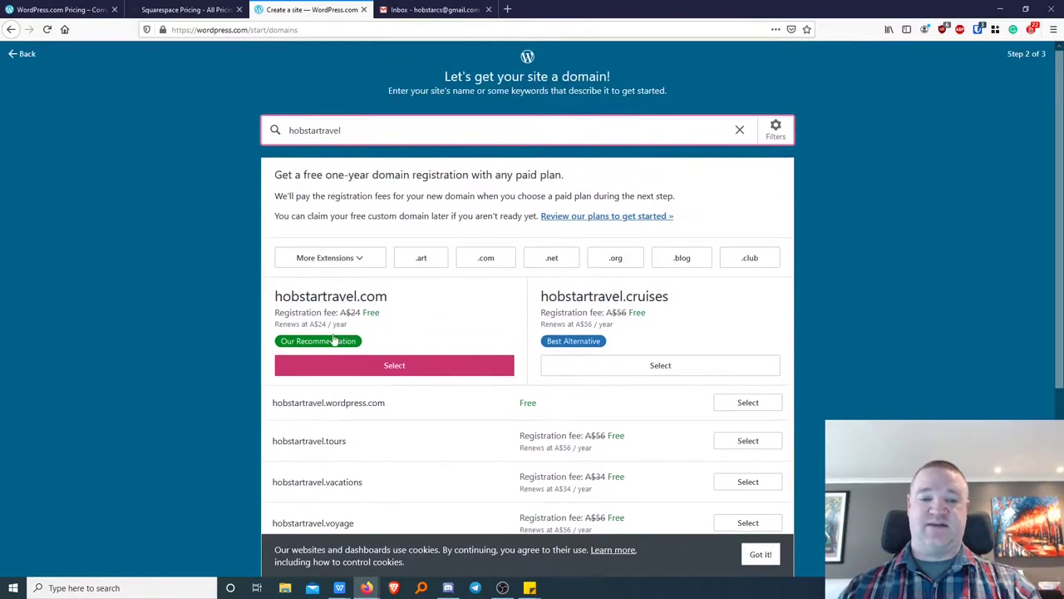
click(747, 402)
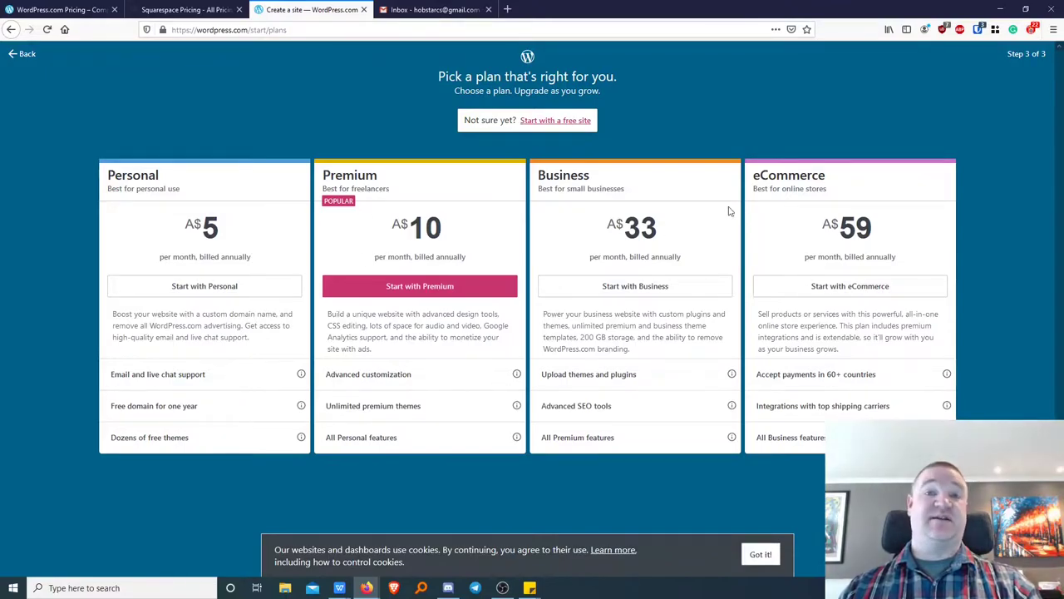
Choose 'Start with a free site' instead of a paid plan.
click(552, 123)
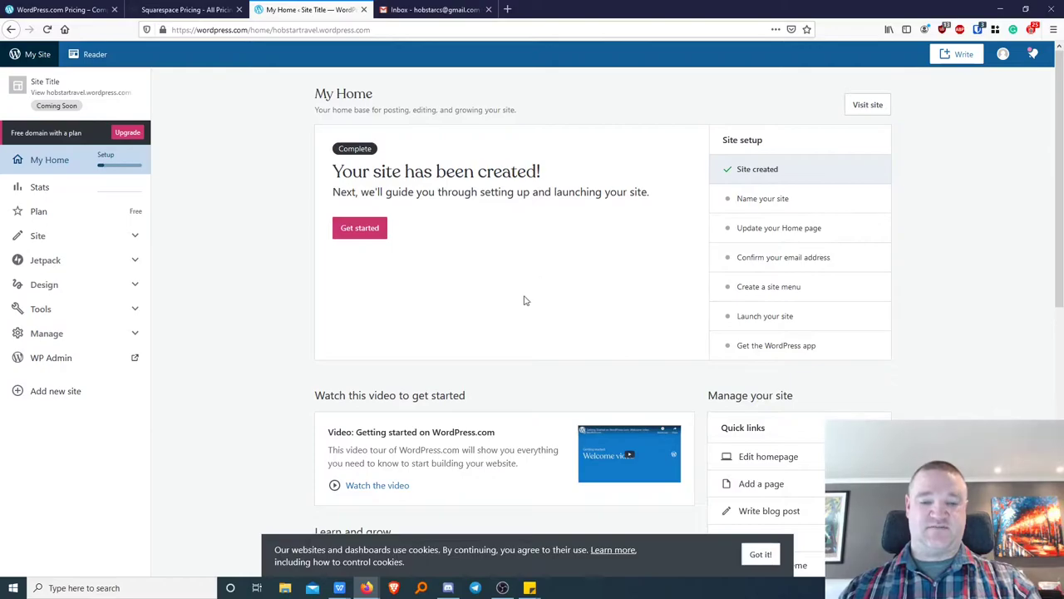
Open Design > Themes from the sidebar and browse the recommended themes.
scroll(489, 297, down, 1)
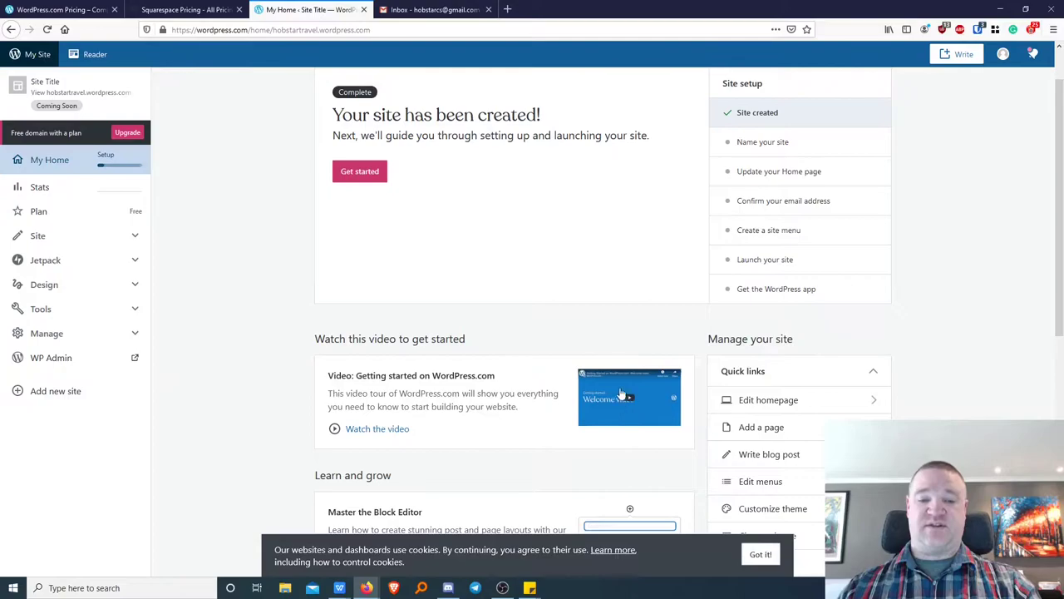
scroll(580, 345, down, 5)
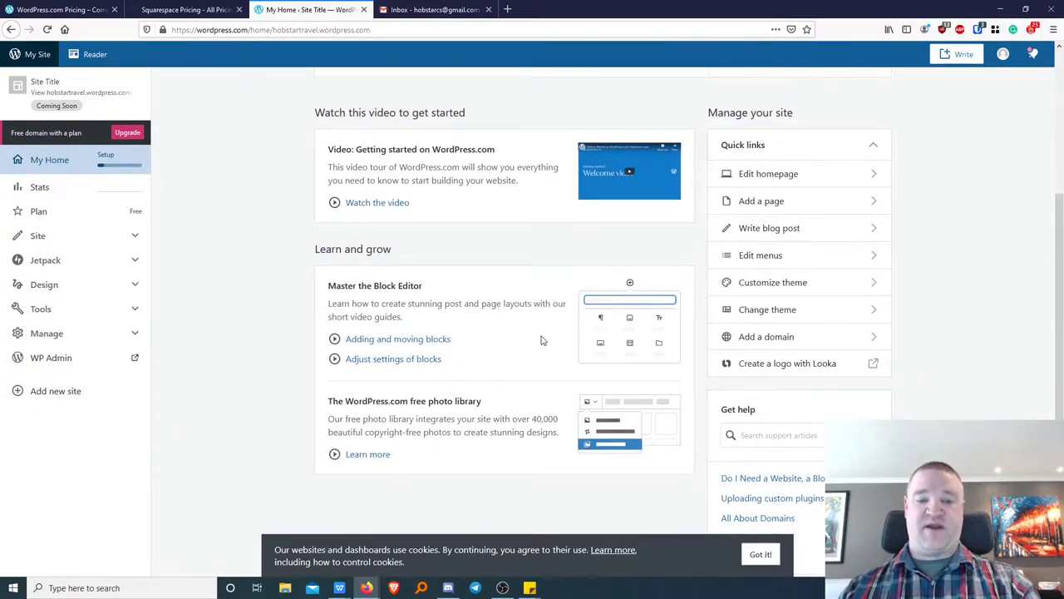
scroll(545, 345, down, 1)
scroll(530, 370, up, 3)
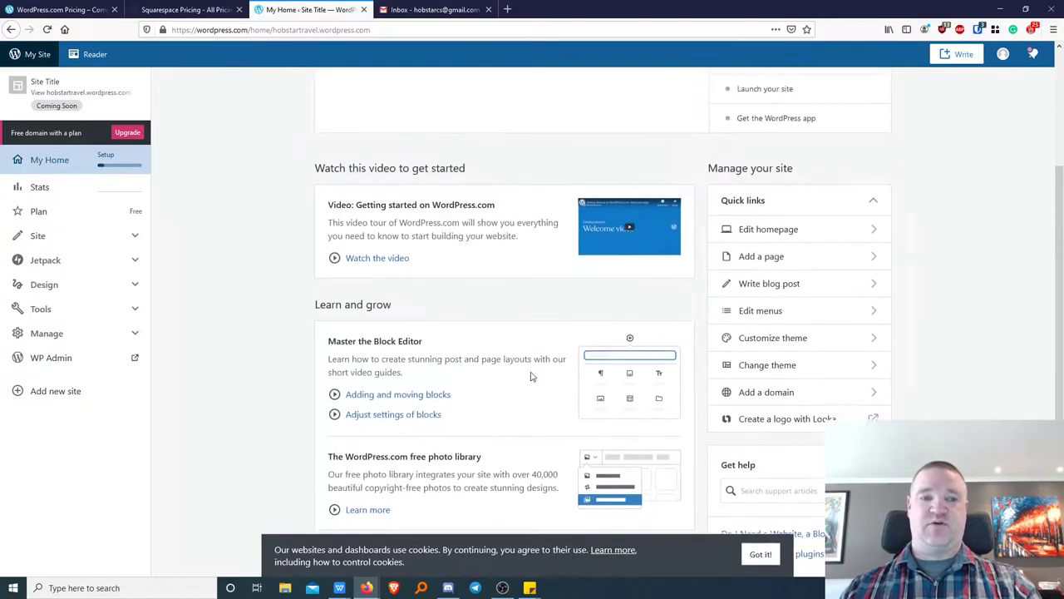
scroll(527, 378, up, 3)
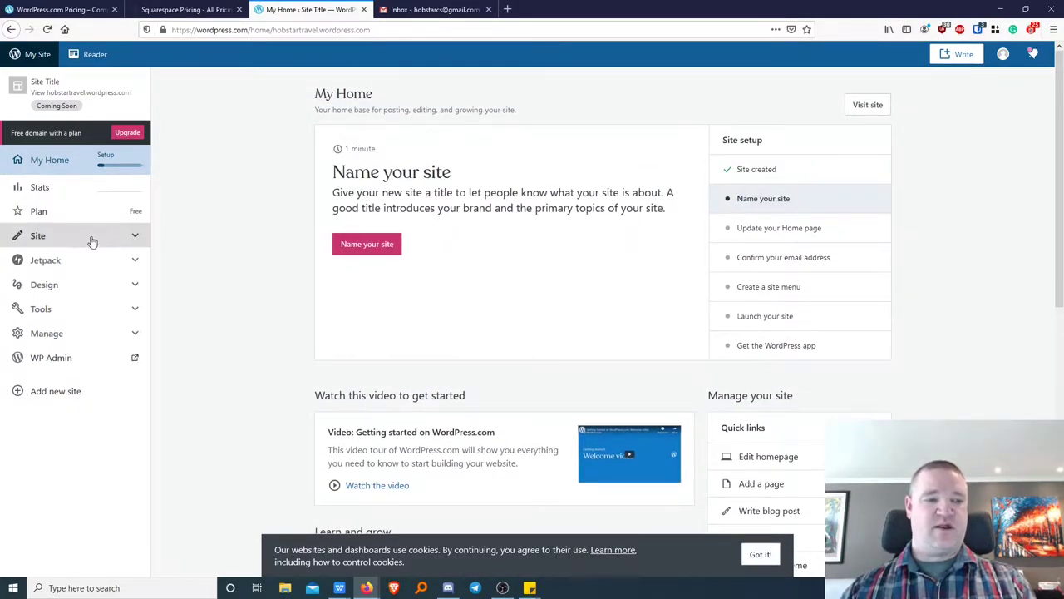
click(59, 290)
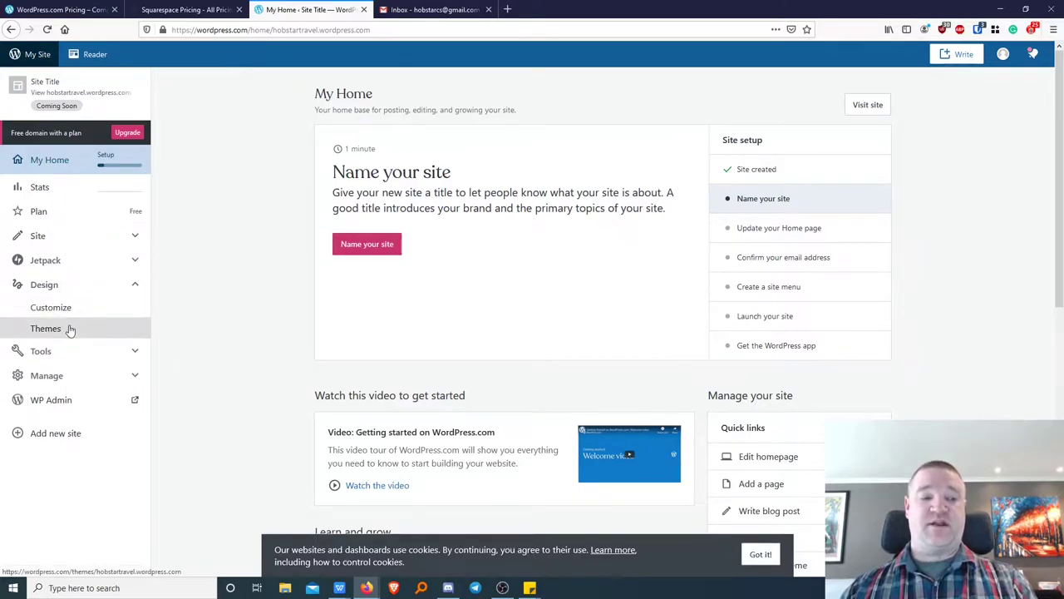
click(52, 329)
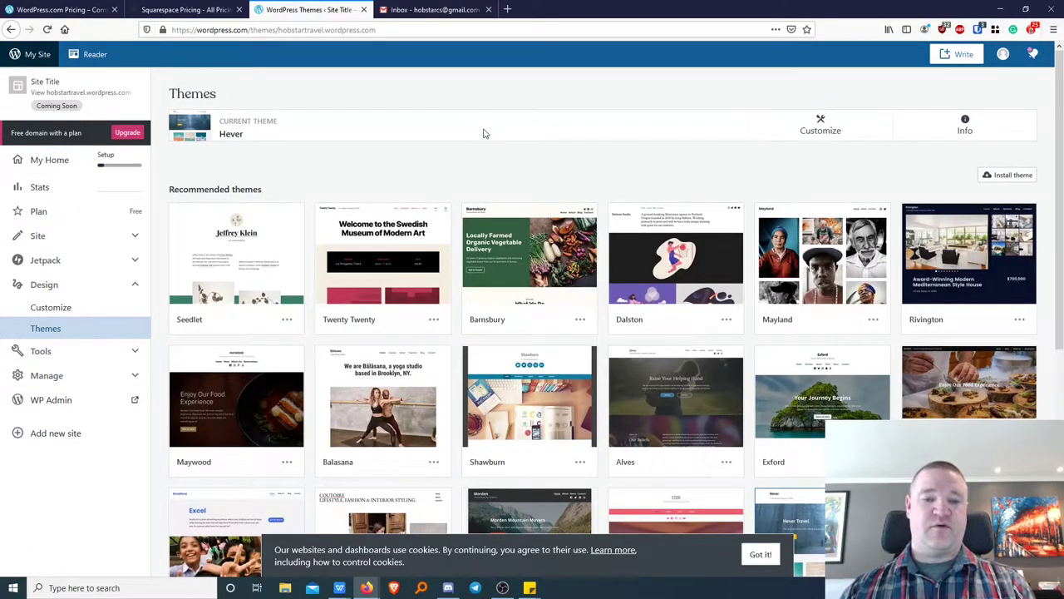
scroll(595, 320, down, 2)
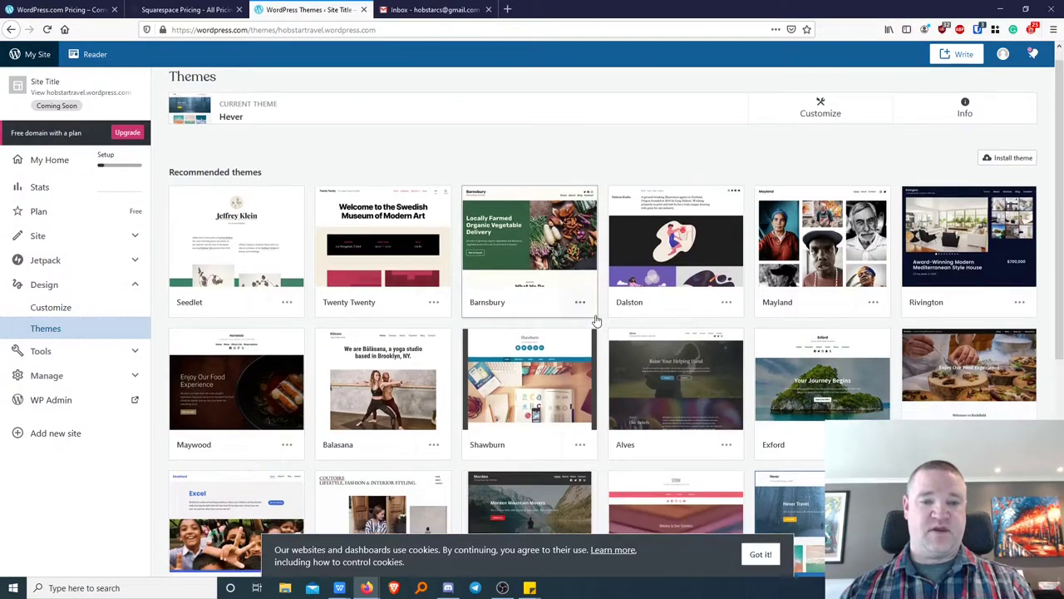
scroll(595, 320, down, 3)
scroll(499, 332, up, 4)
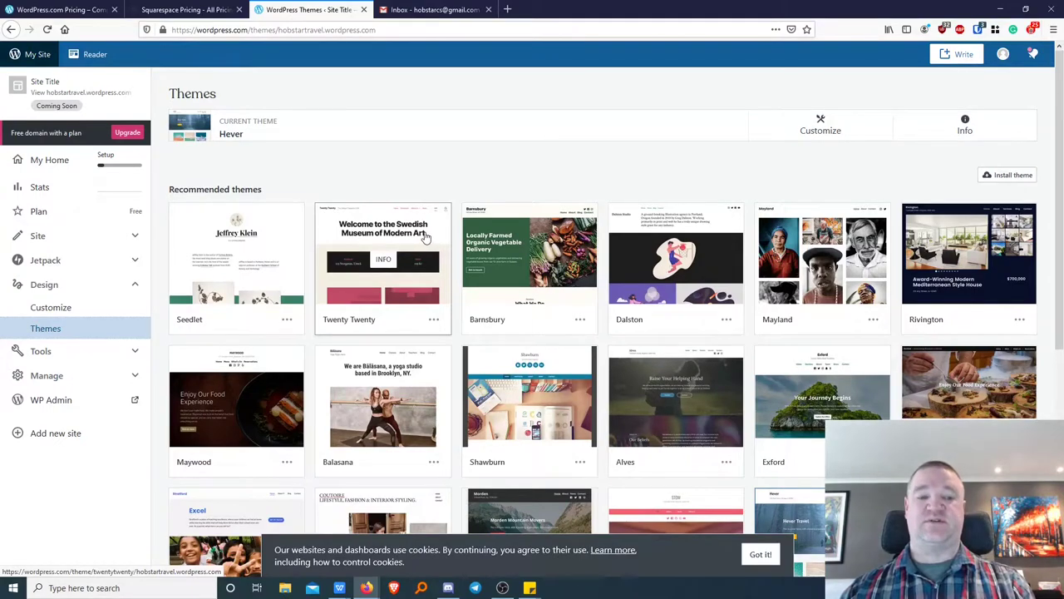
Review the Twenty Twenty theme's details and preview, then choose 'Activate this design'.
click(379, 230)
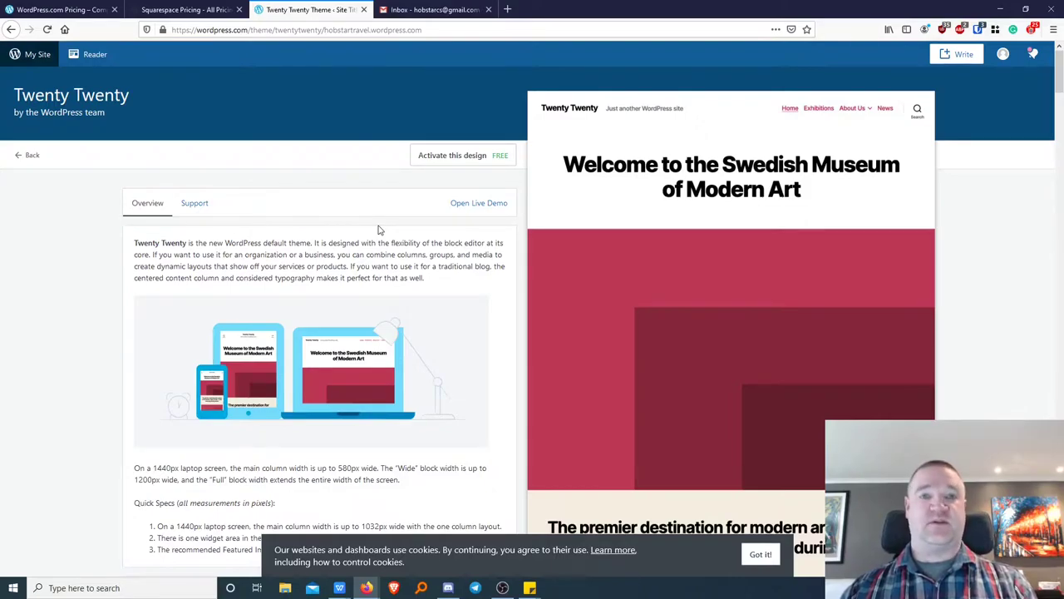
scroll(391, 241, down, 3)
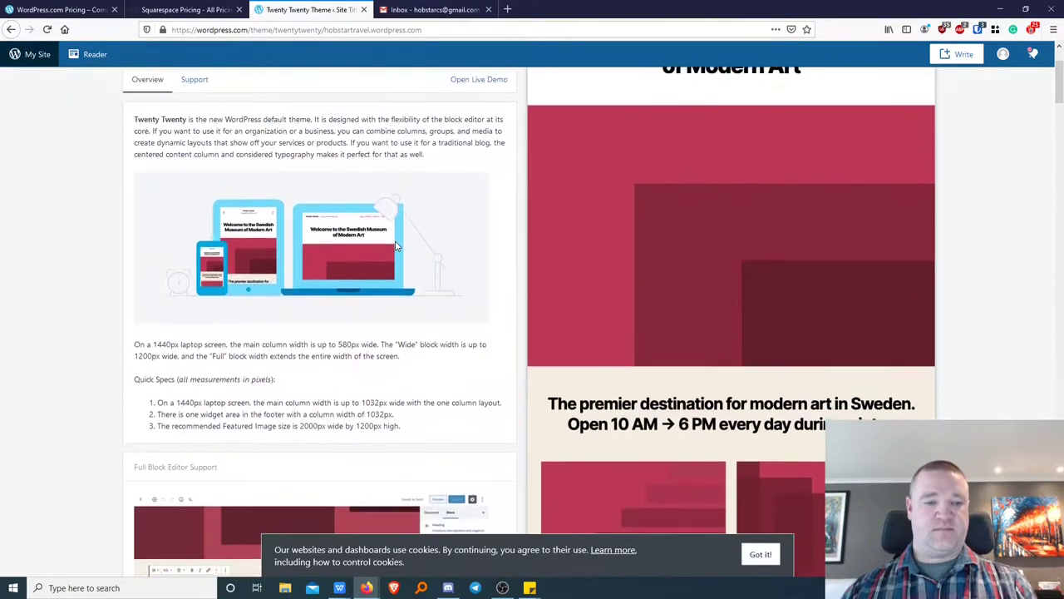
scroll(396, 246, down, 2)
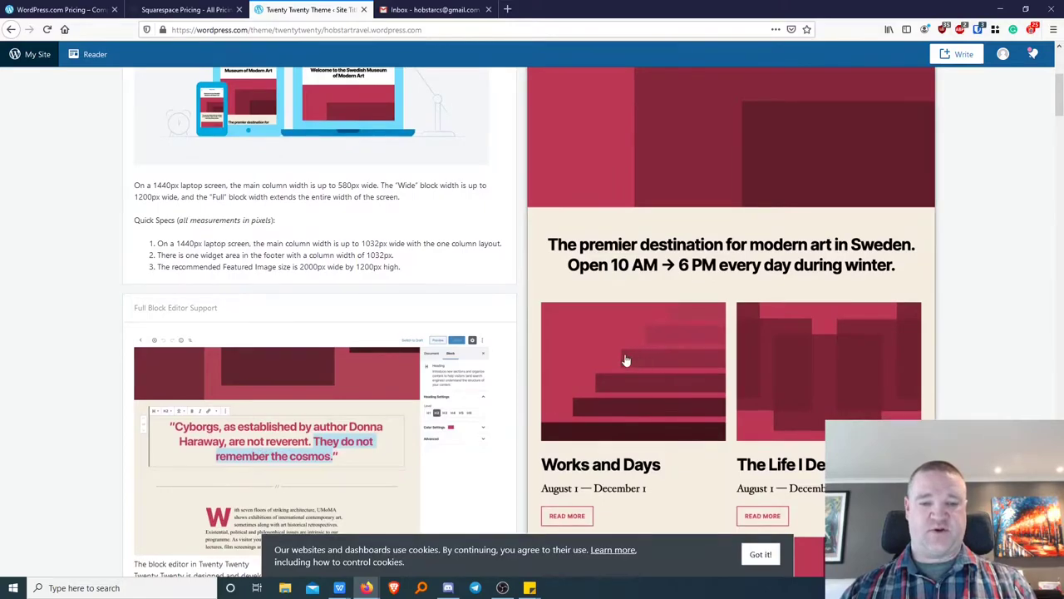
scroll(449, 369, up, 5)
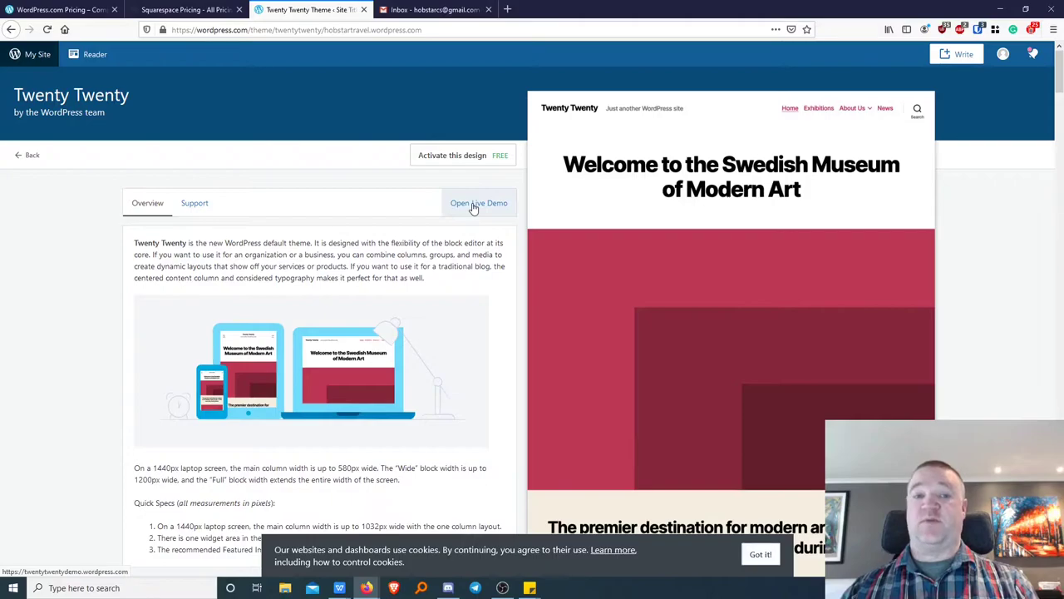
click(474, 157)
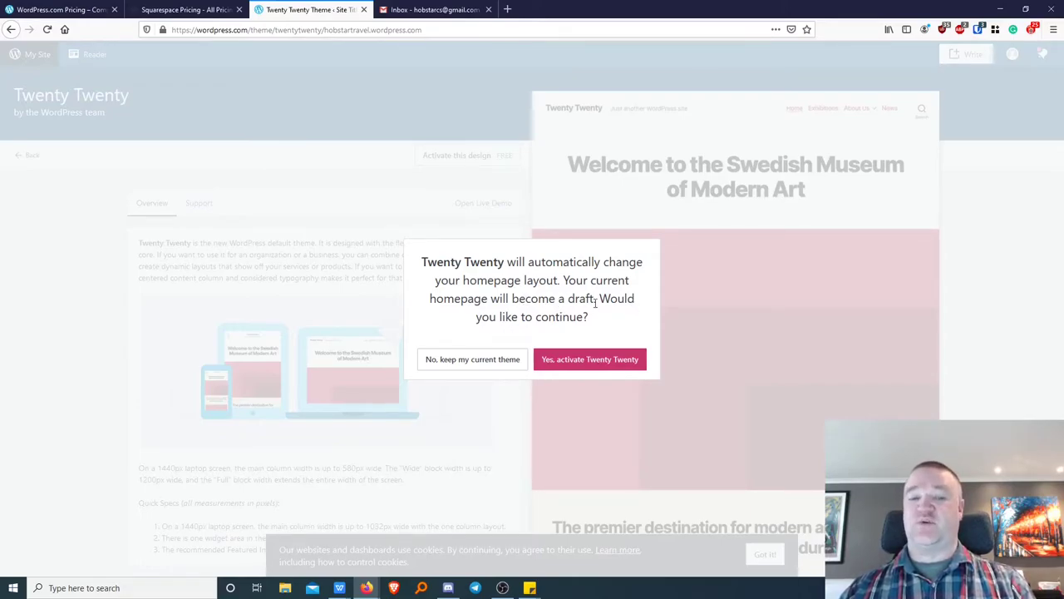
Confirm activating Twenty Twenty, then choose 'Edit homepage'.
click(606, 363)
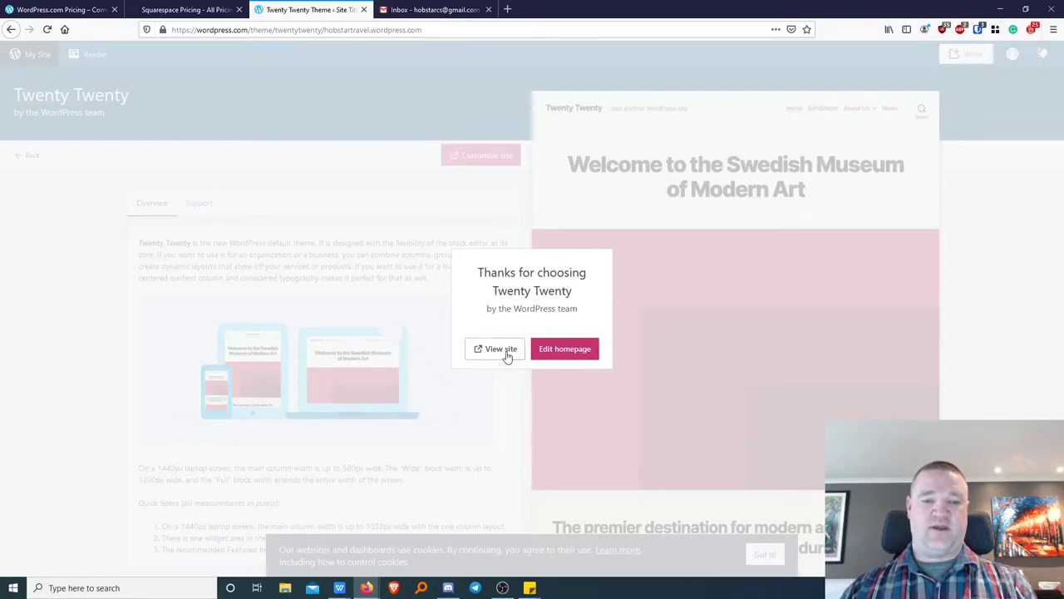
click(565, 350)
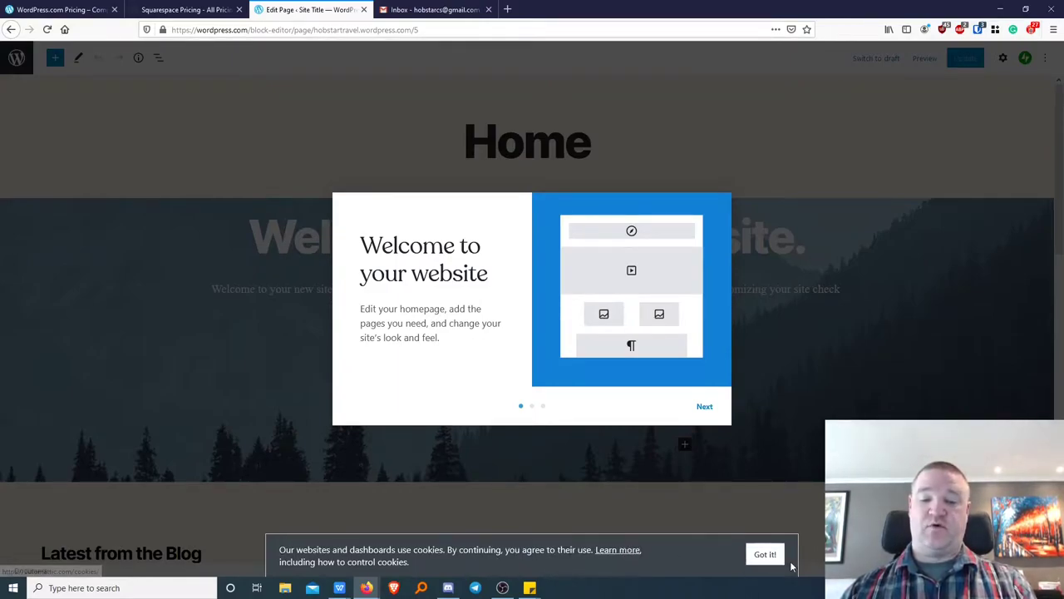
Accept the cookie notice and step through the welcome guide's tips to 'Get started'.
click(765, 554)
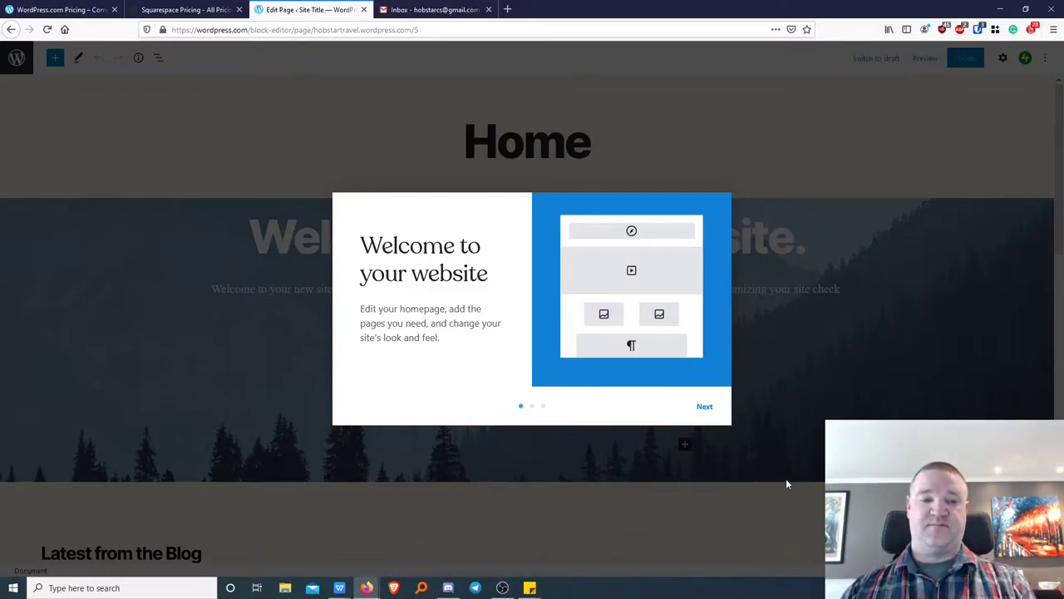
click(703, 406)
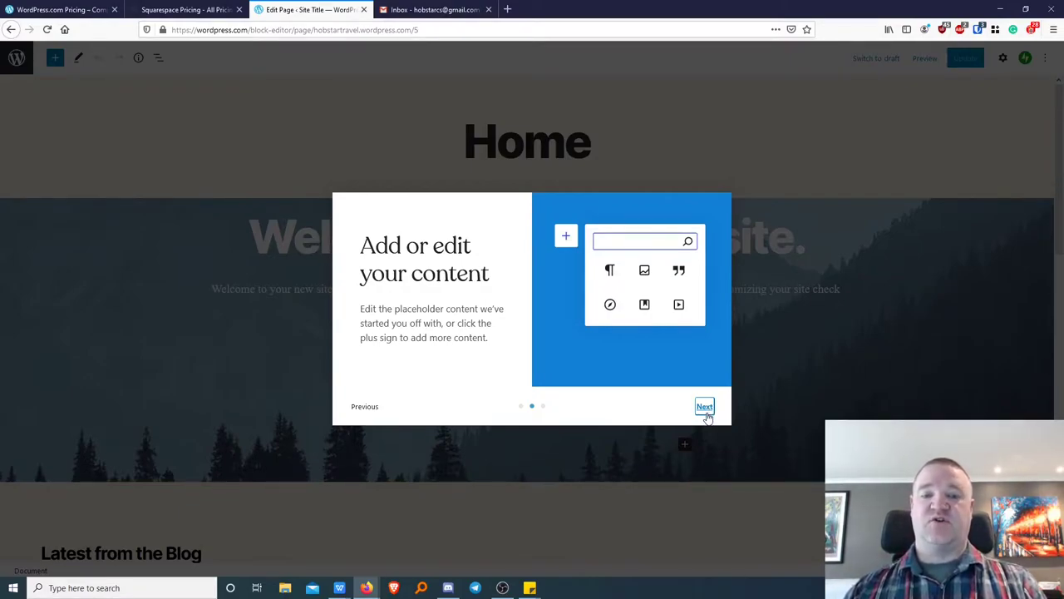
click(705, 407)
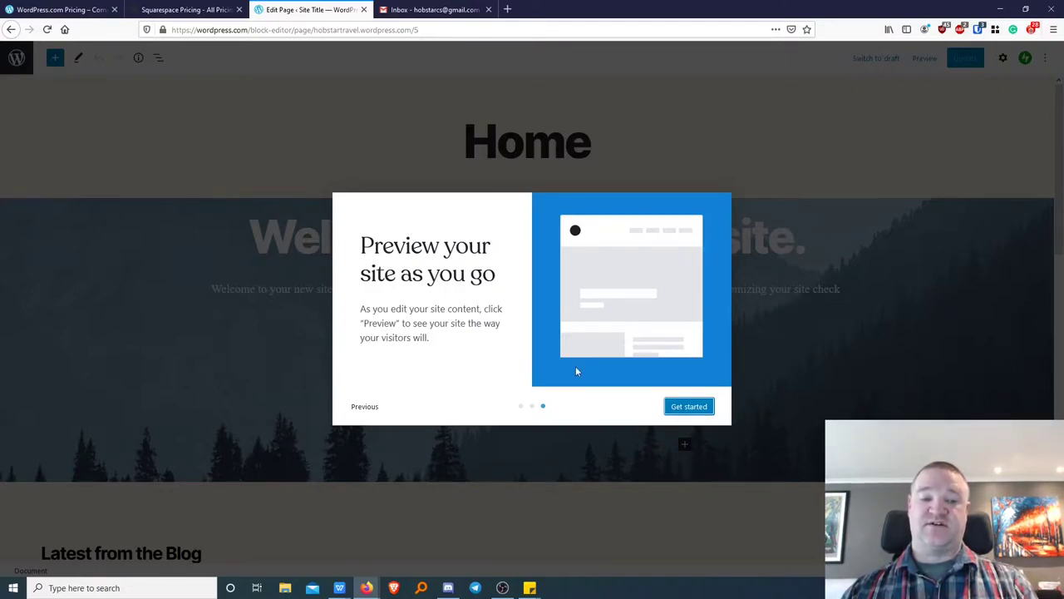
click(677, 410)
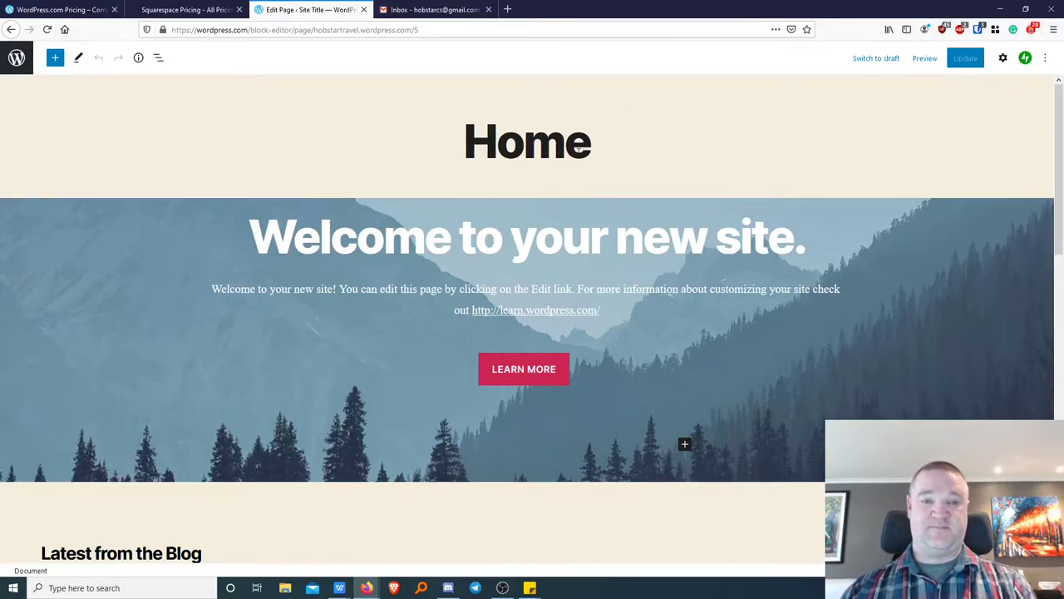
Show the editor sidebar listing Home, About, Blog and Contact under Recent Pages.
scroll(639, 255, down, 4)
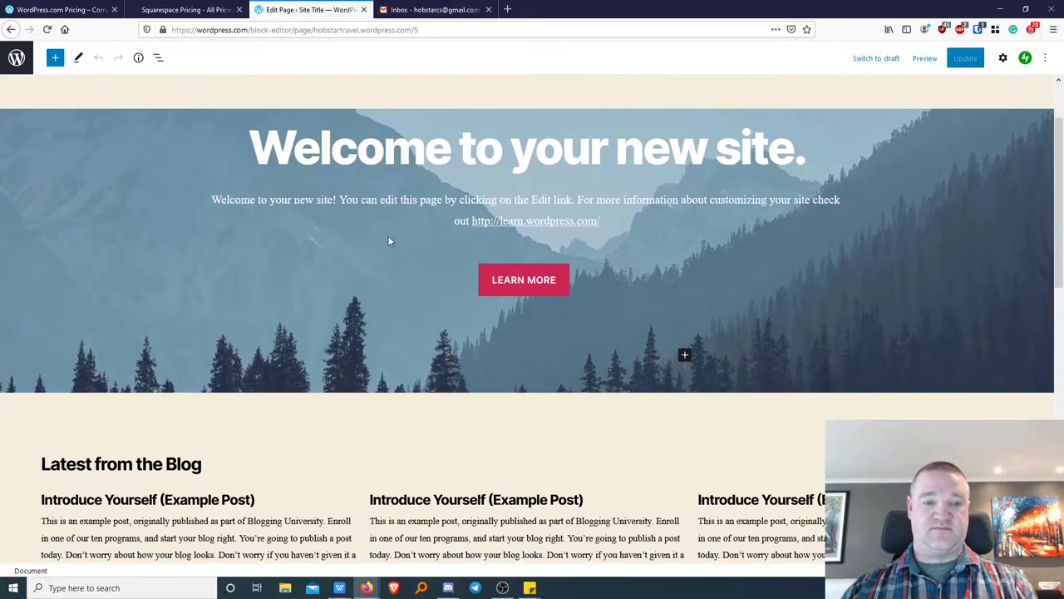
scroll(541, 274, down, 1)
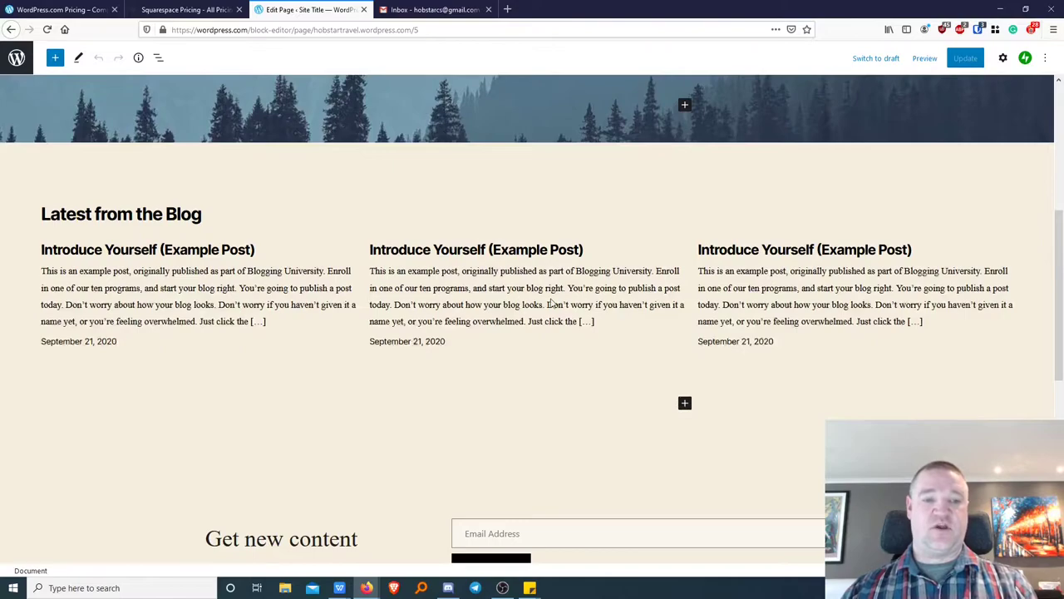
scroll(572, 390, up, 4)
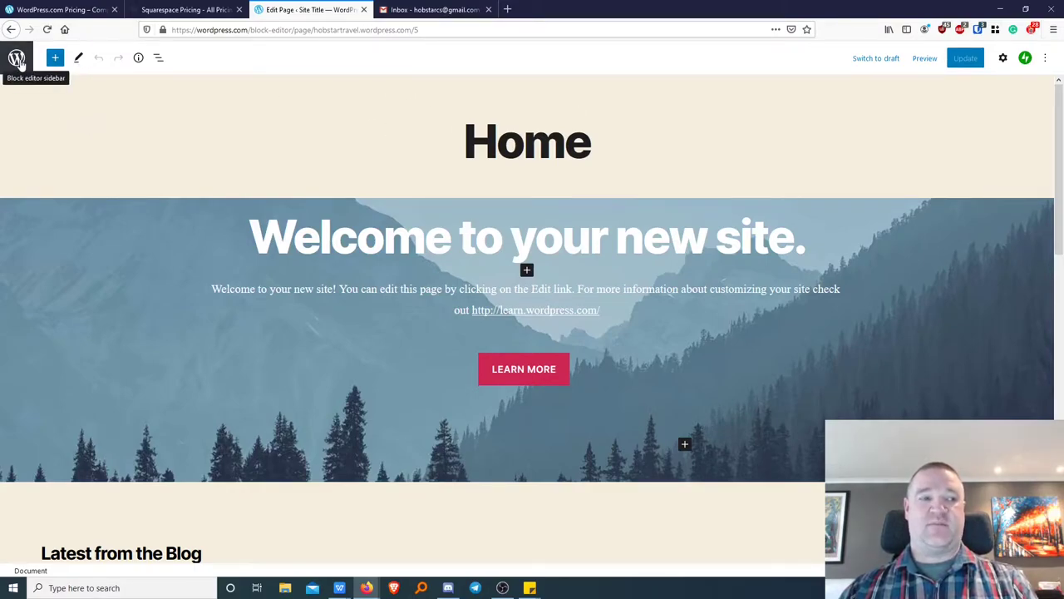
click(17, 60)
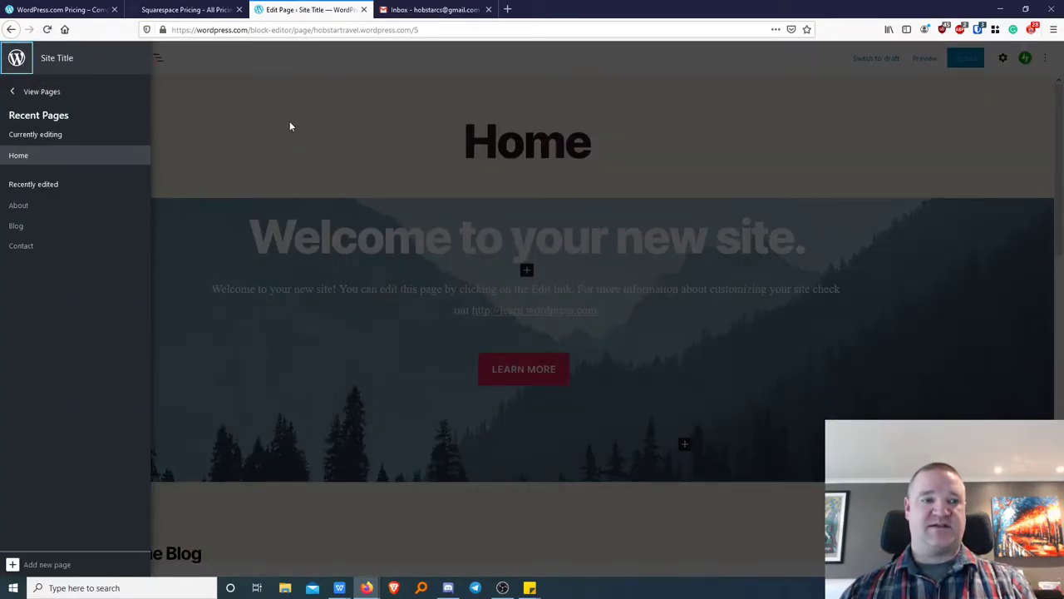
Close the sidebar and load wordpress.com by removing the page path from the address.
click(255, 106)
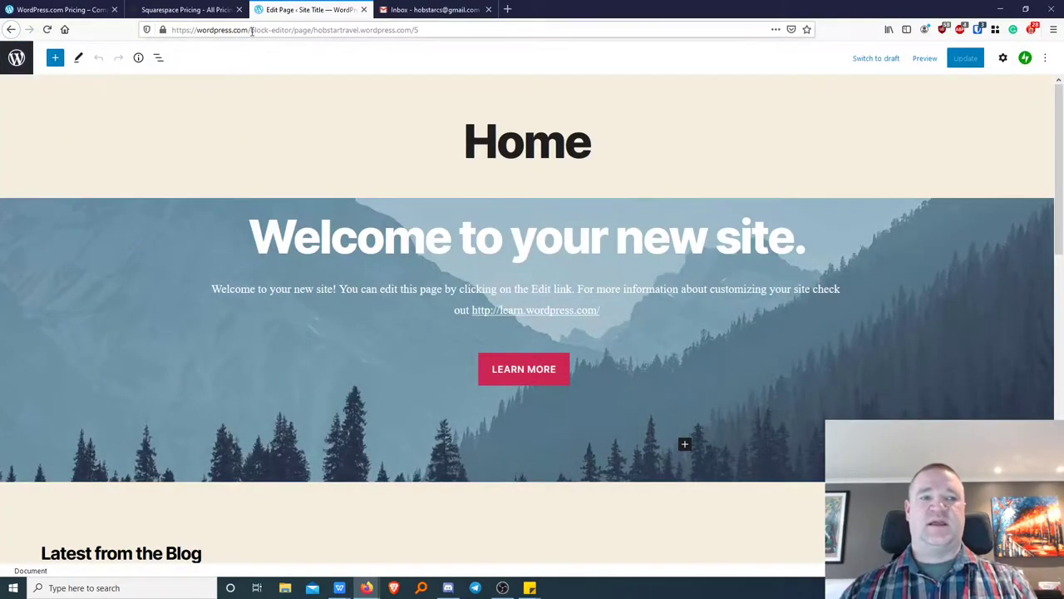
drag(249, 31, 434, 32)
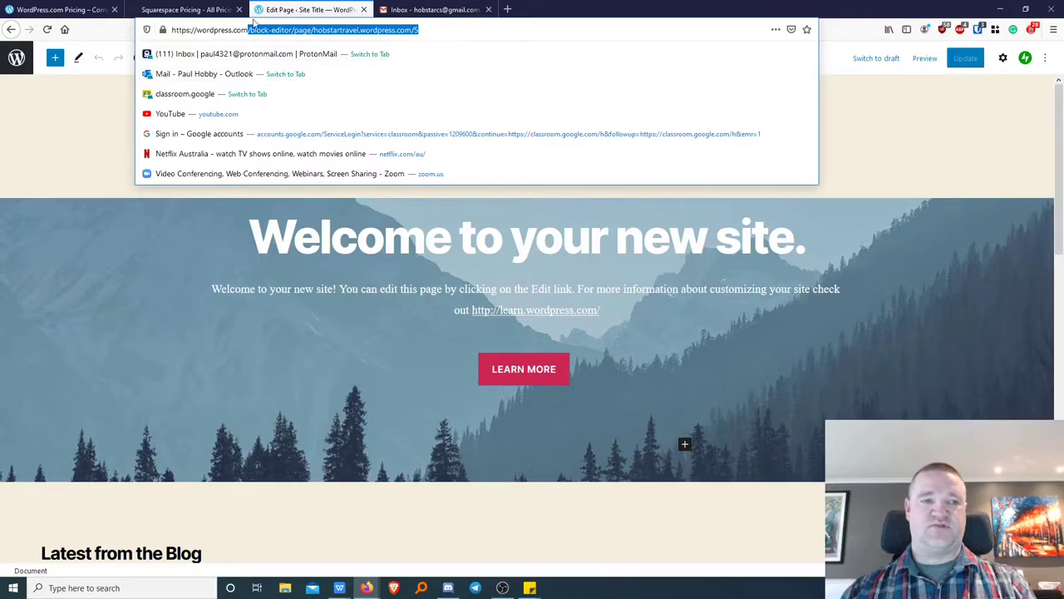
key(BackSpace)
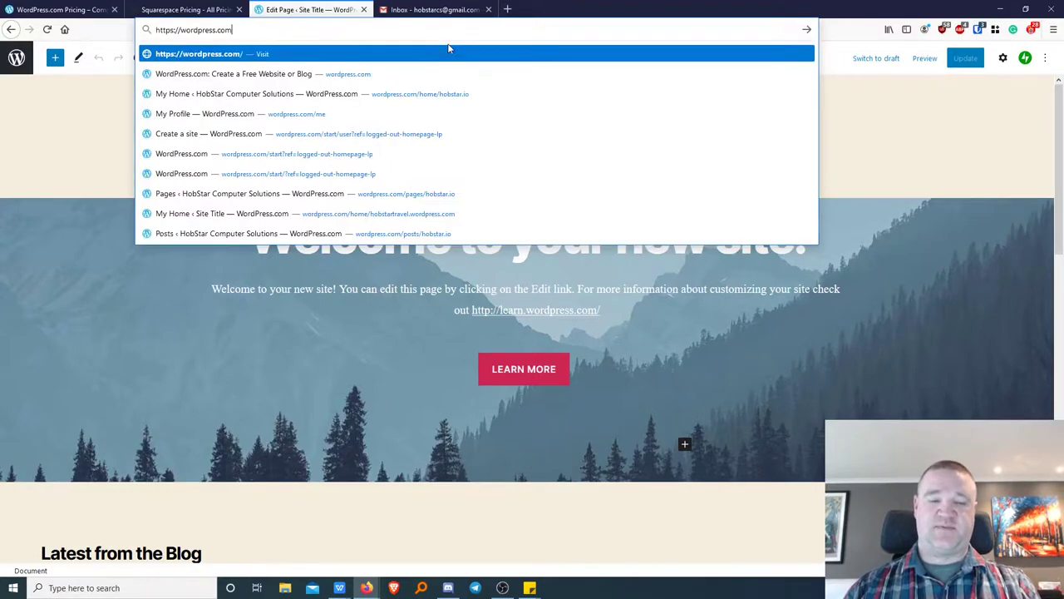
key(Return)
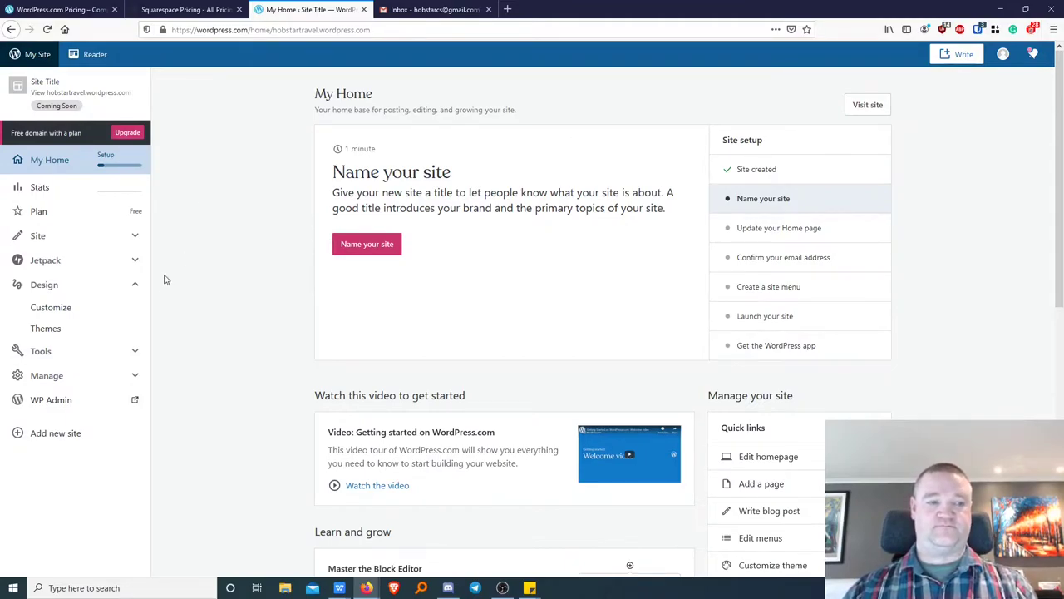
Go to Design > Customize, dismiss the intro tip, and enter Site Identity.
click(66, 314)
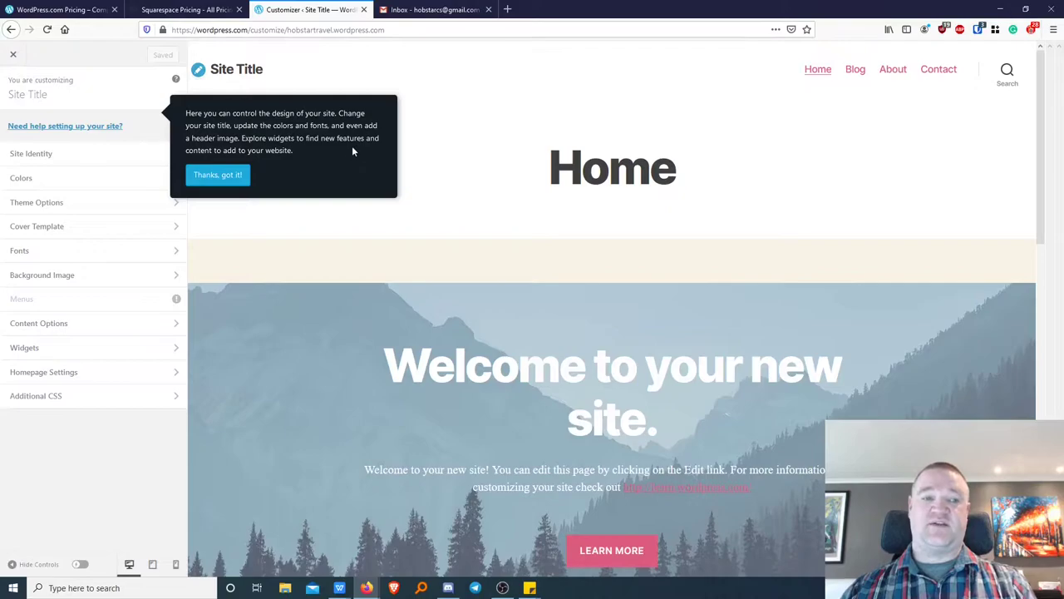
click(213, 180)
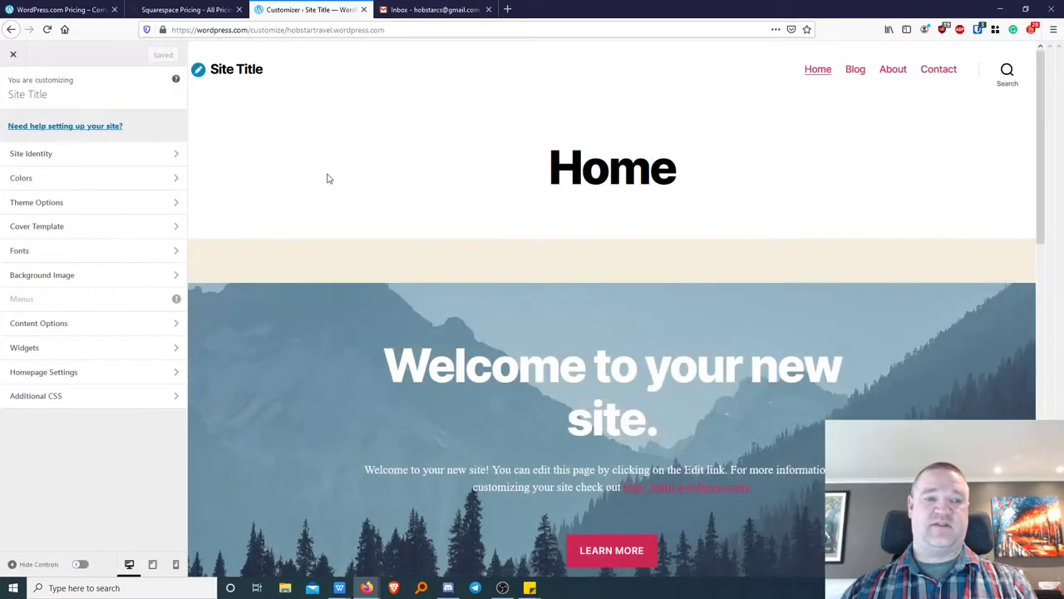
click(46, 156)
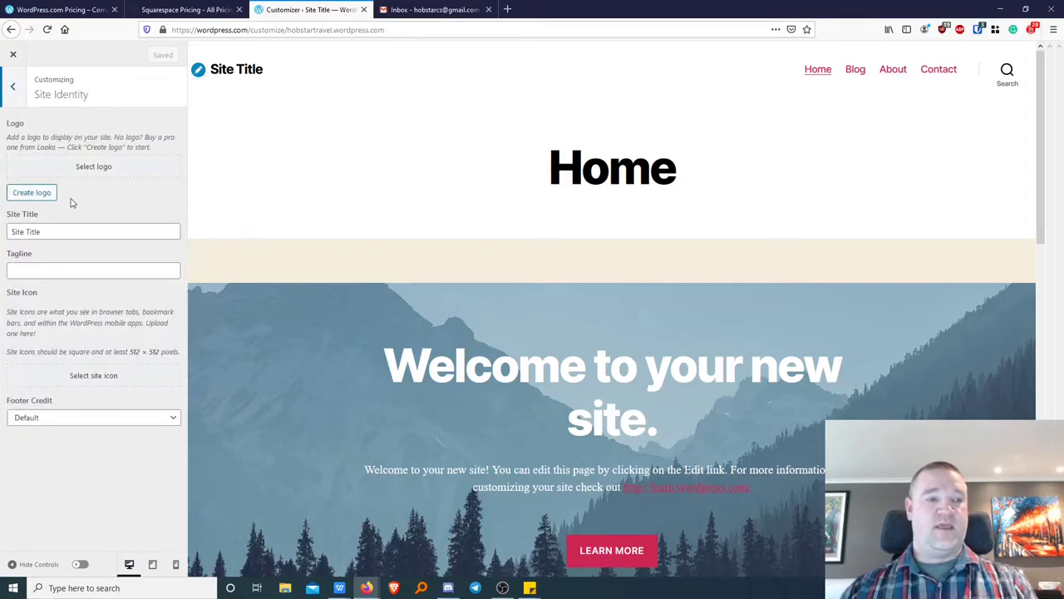
Retitle the site 'HobStar Travel' and give it the tagline 'Travel Everywhere'.
click(84, 231)
key(ctrl+a)
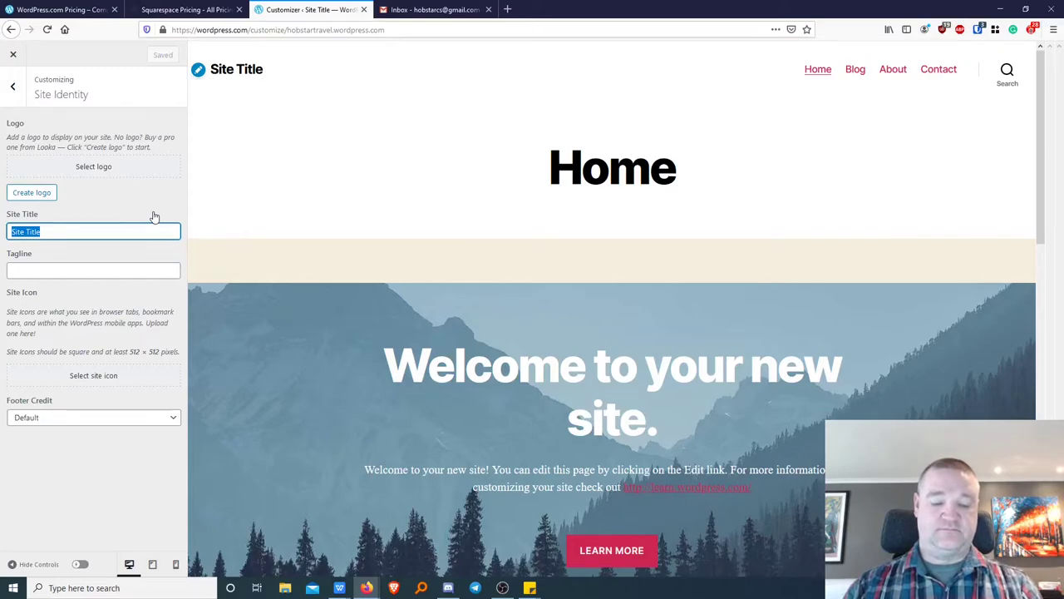
text(HobSt)
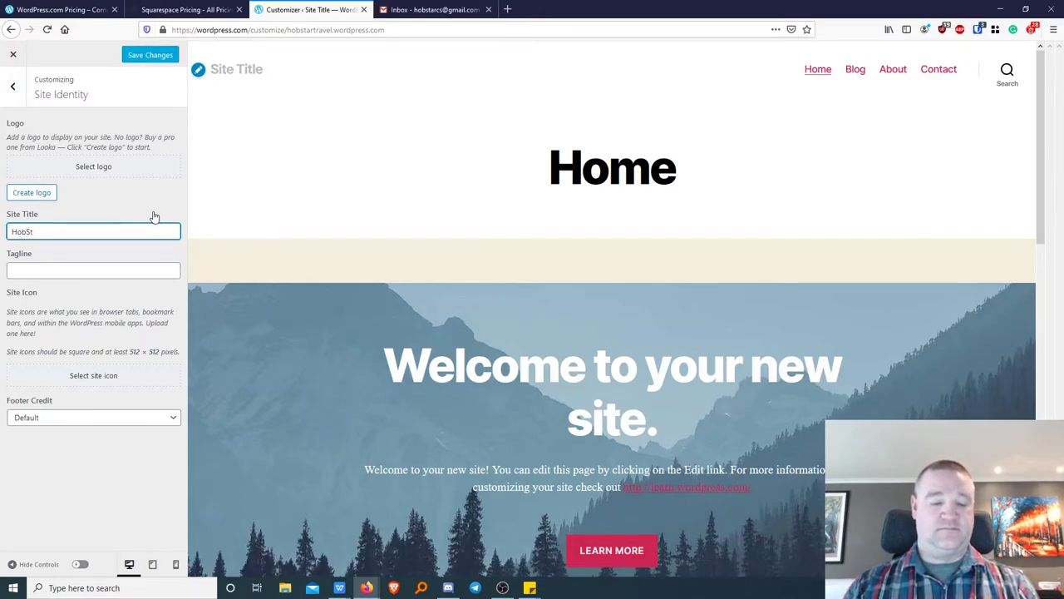
text(ar Trav)
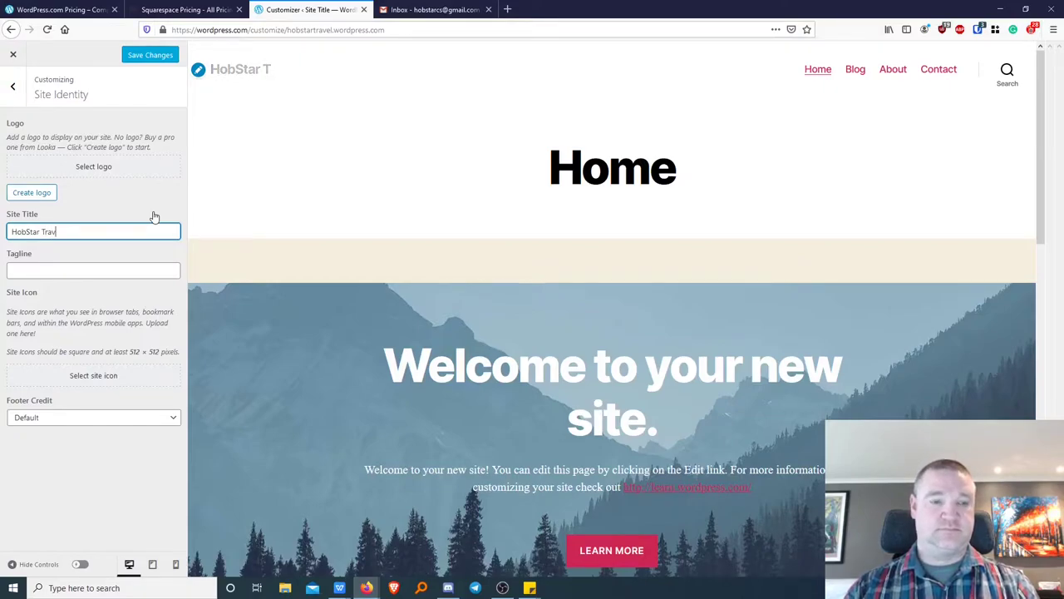
text(el)
key(BackSpace)
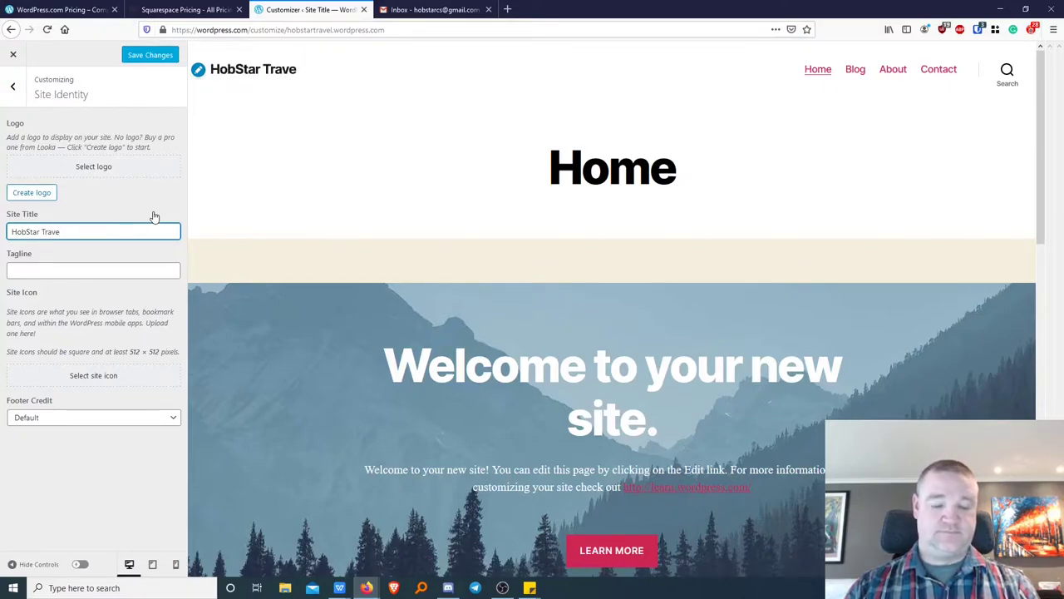
click(129, 270)
text(Travel )
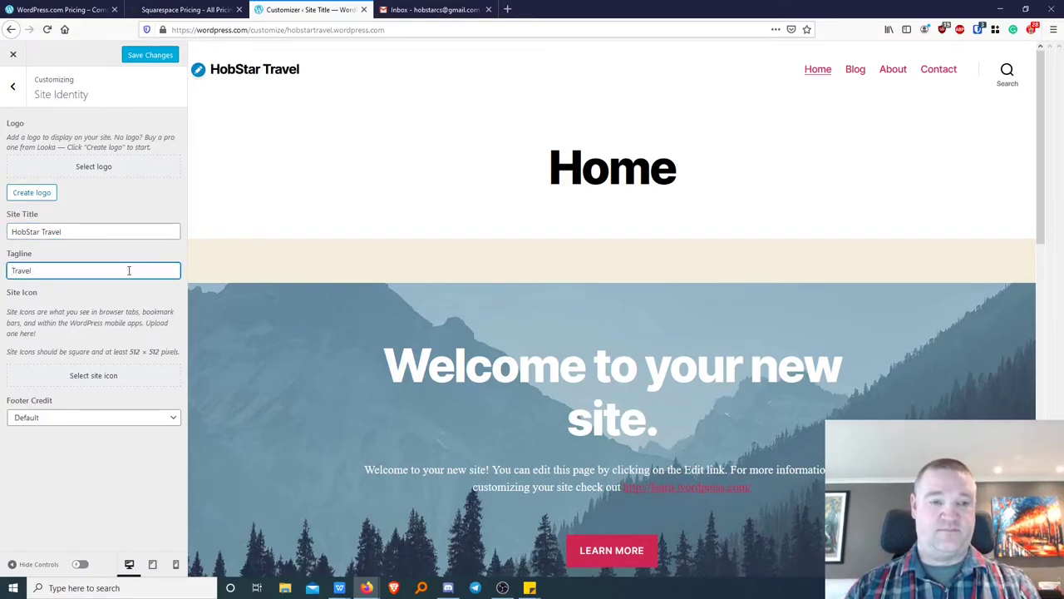
text(Ever)
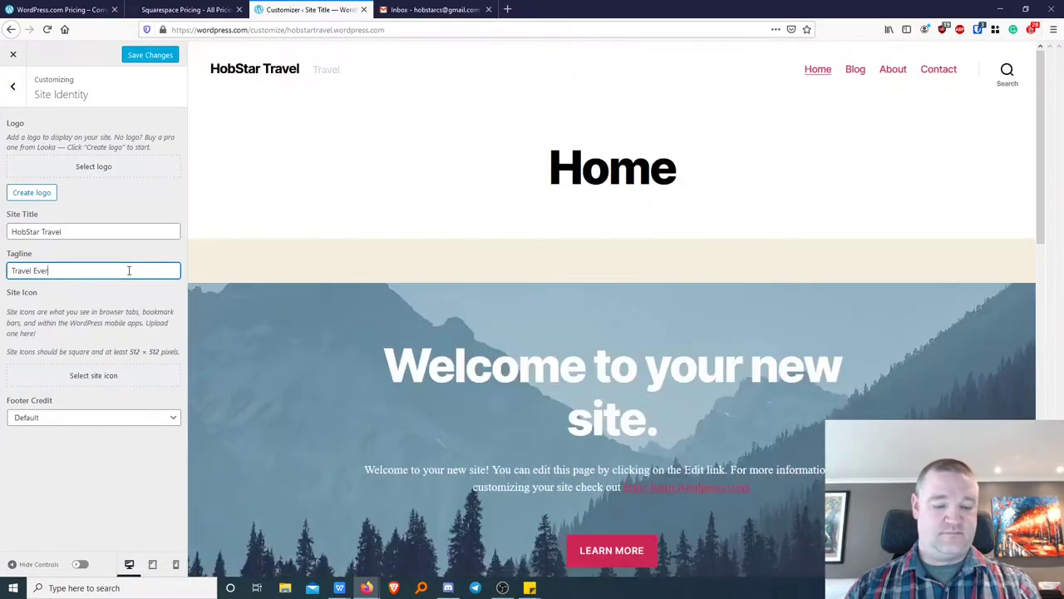
text(ywhere)
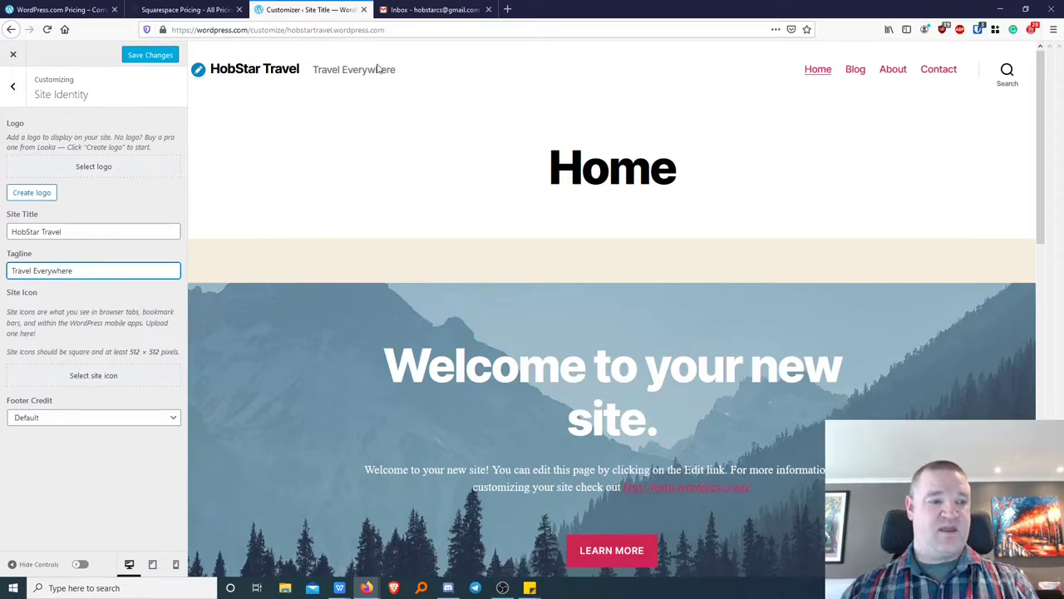
click(129, 205)
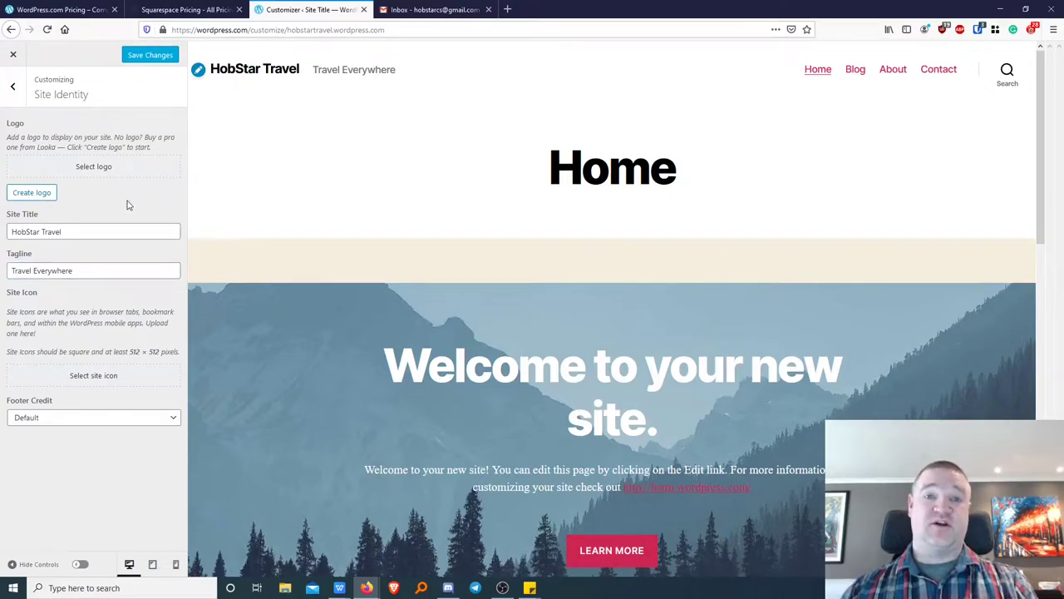
Shrink the browser and clear other windows so the desktop logo files are visible.
double_click(545, 12)
click(1000, 6)
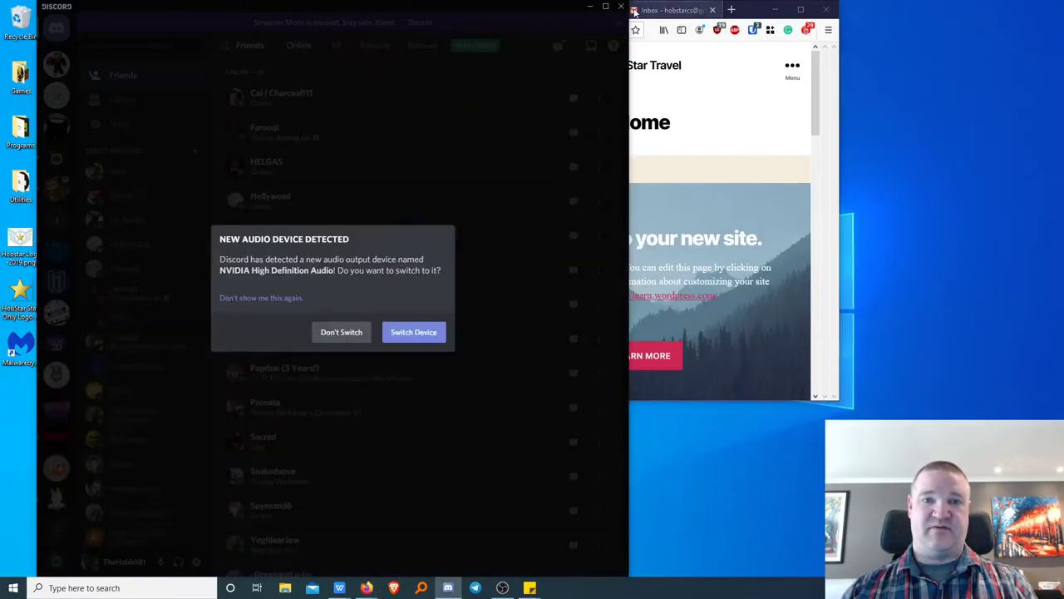
click(622, 7)
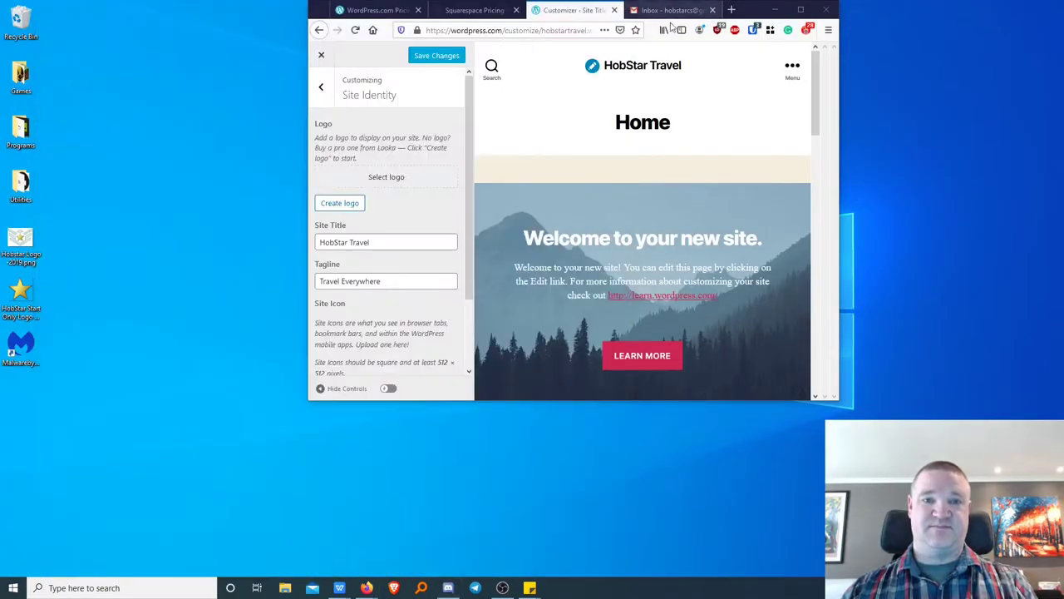
click(798, 10)
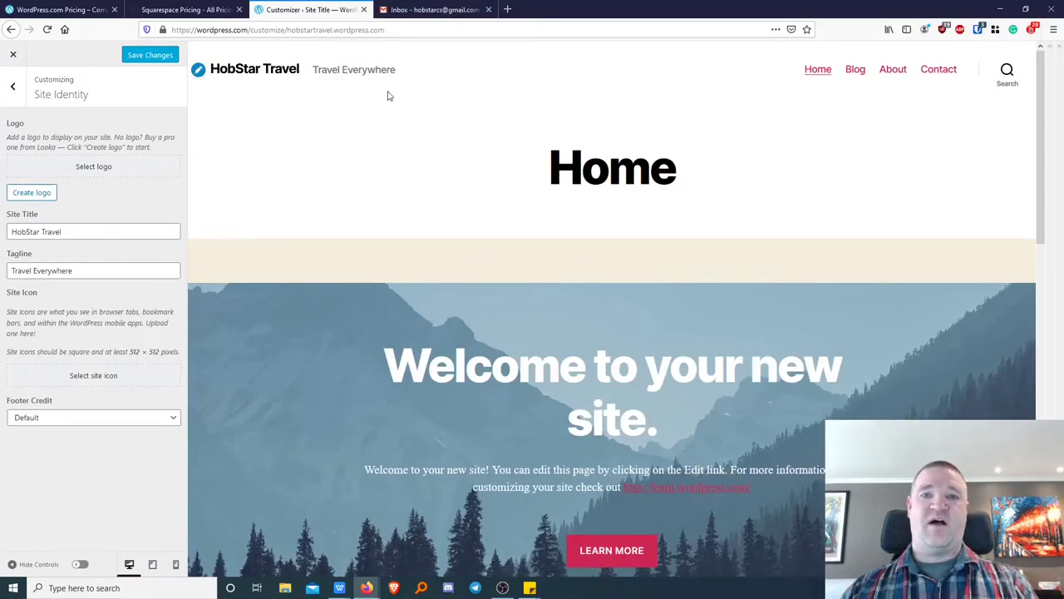
drag(528, 11, 584, 46)
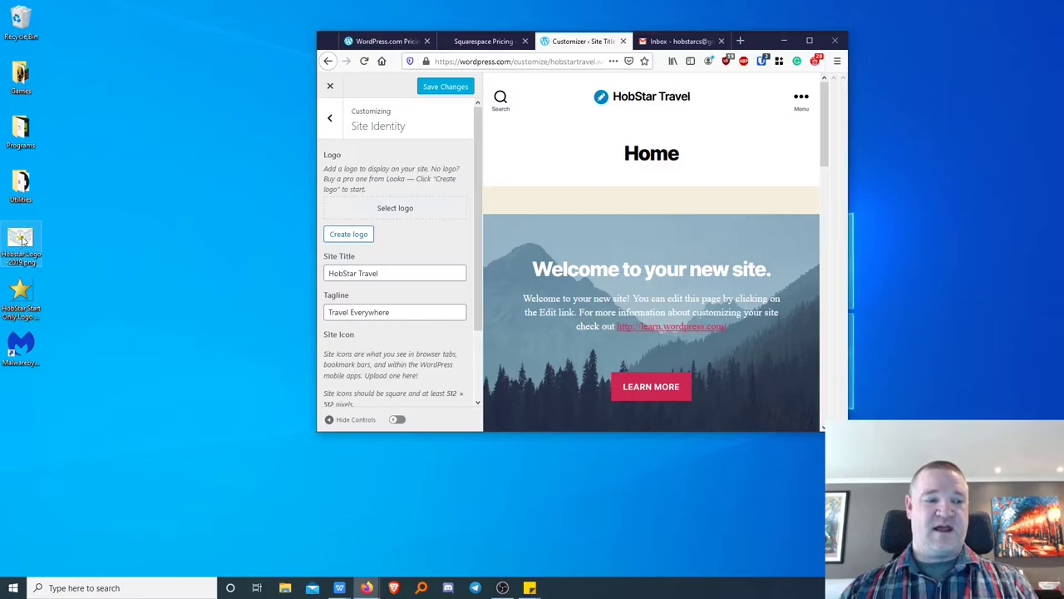
Upload the Hobstar logo file into the logo area and select the star image as the logo.
drag(22, 239, 409, 208)
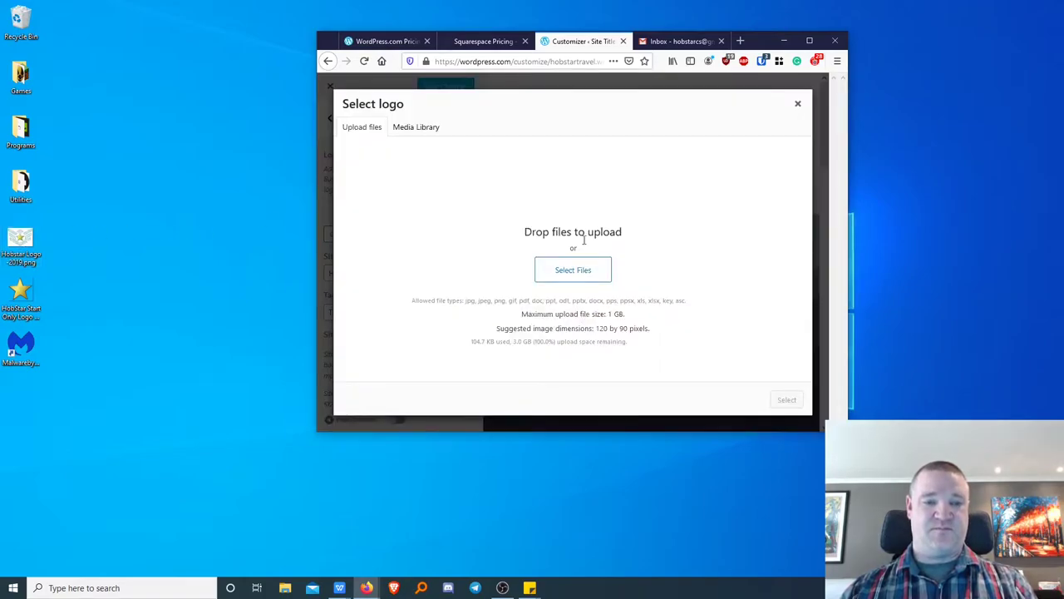
drag(21, 243, 541, 225)
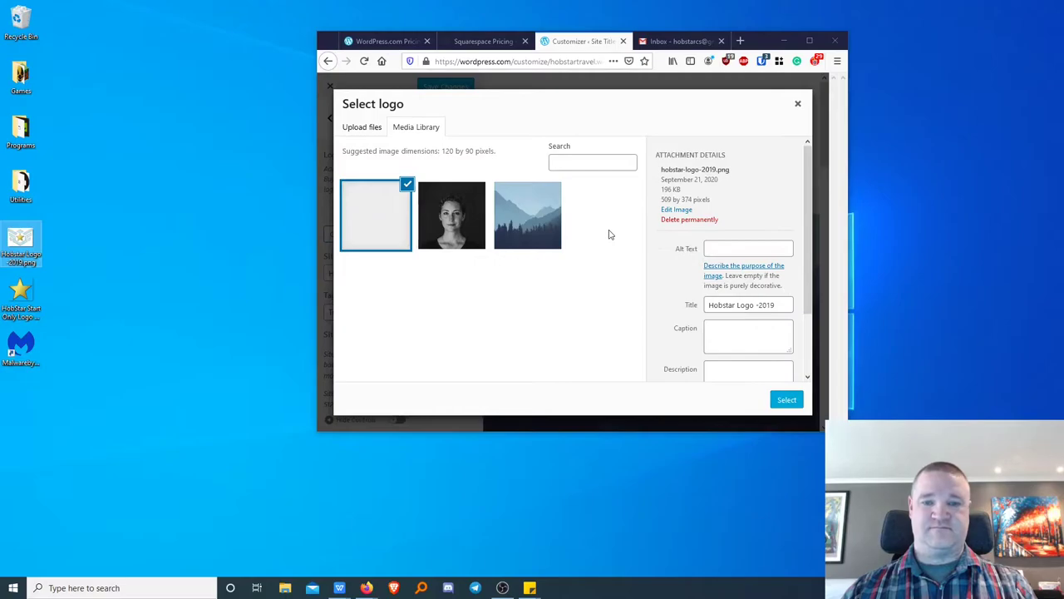
click(810, 40)
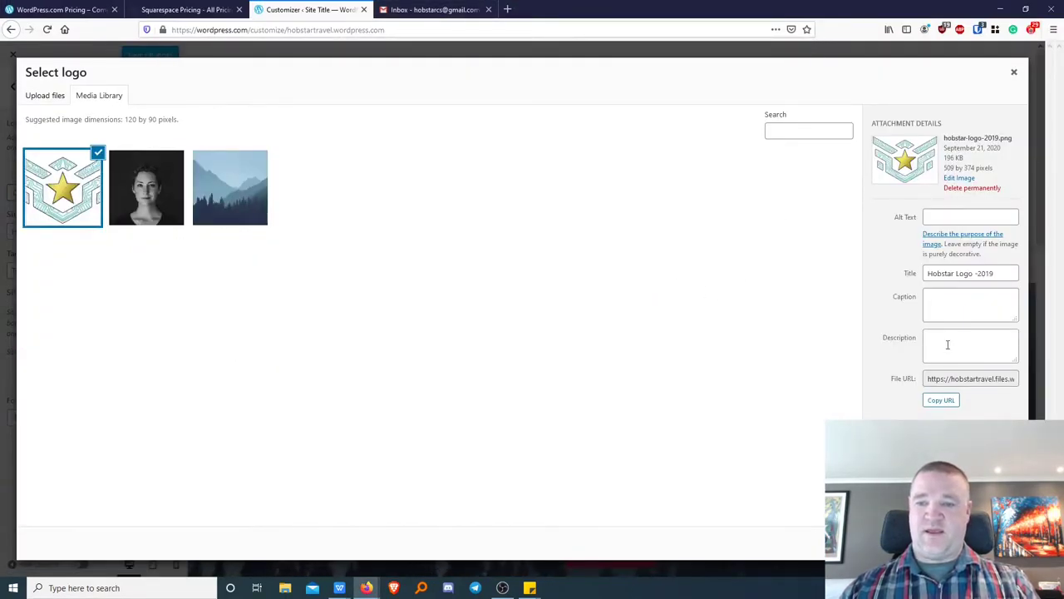
click(986, 542)
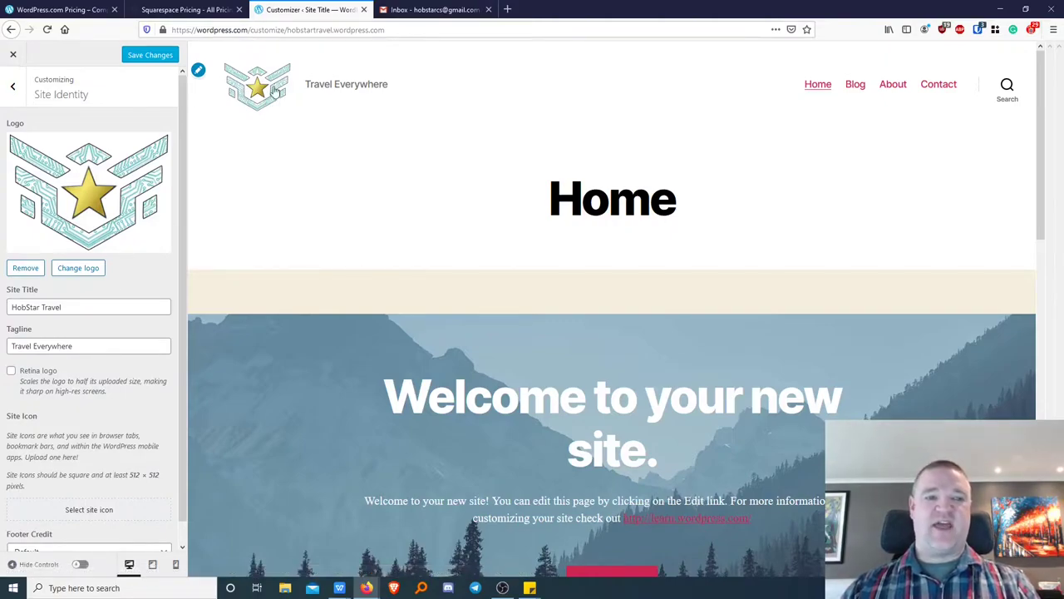
Upload the gold star image from the desktop and select it as the site icon.
scroll(133, 243, down, 1)
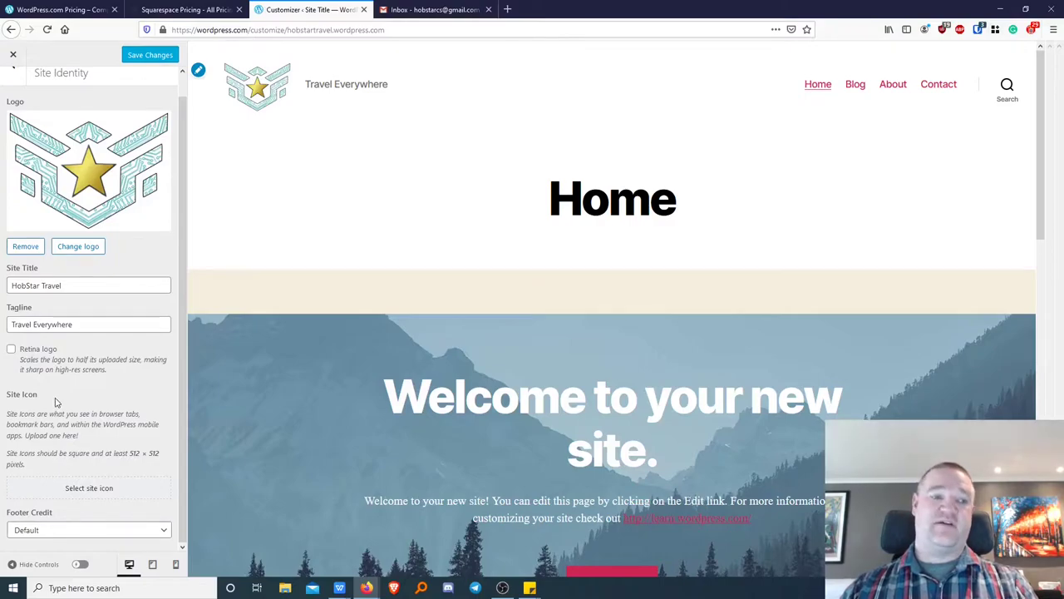
click(97, 492)
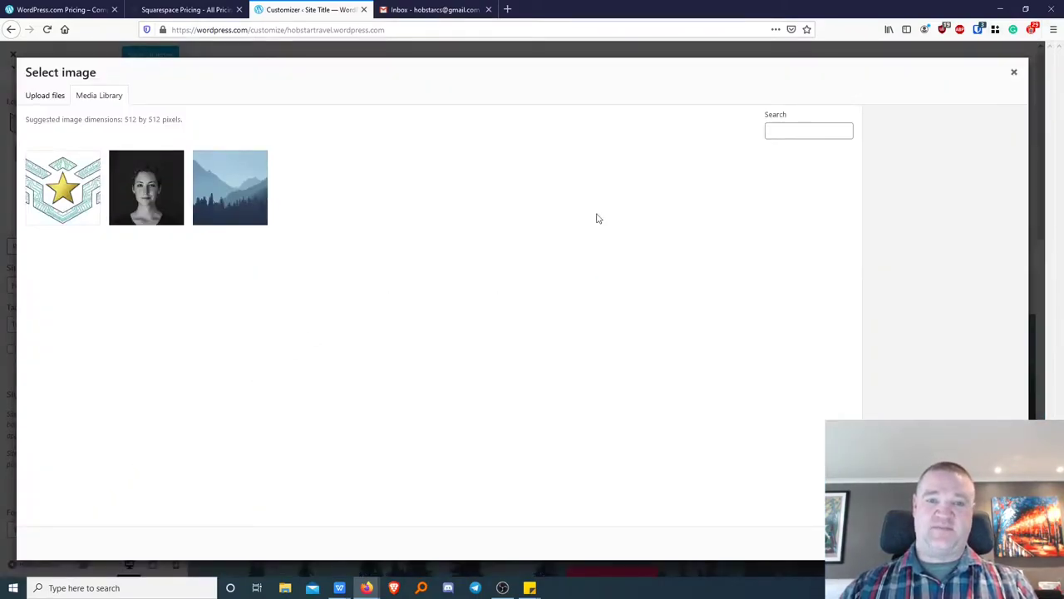
drag(557, 9, 597, 57)
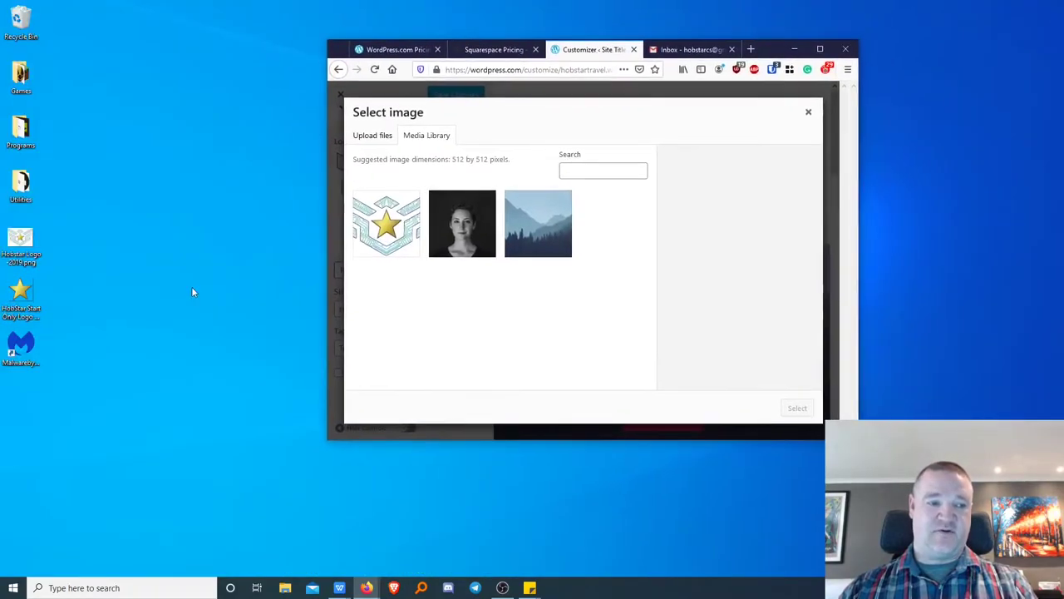
drag(40, 295, 447, 289)
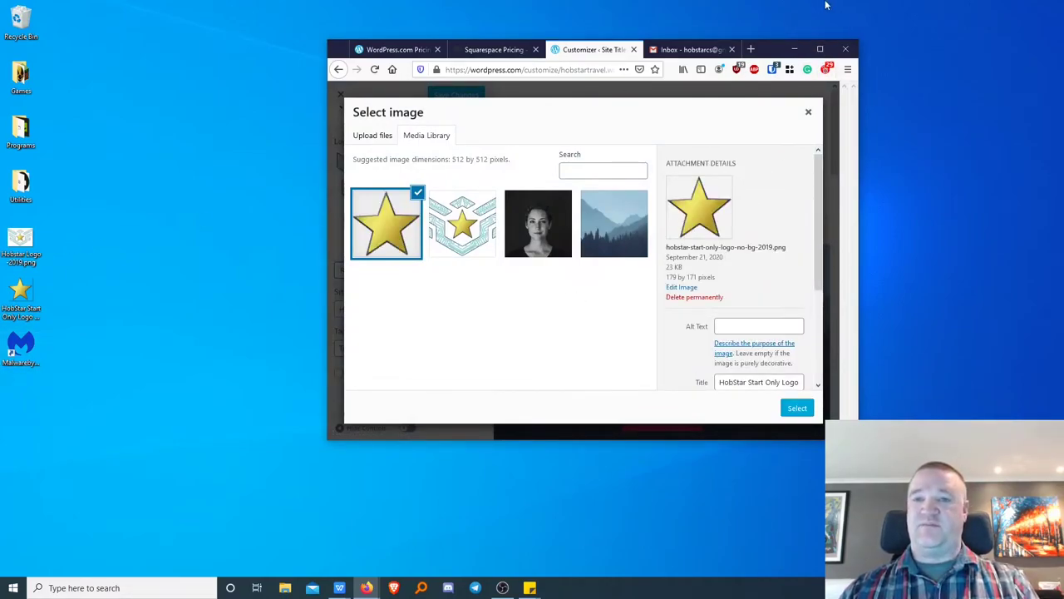
click(820, 49)
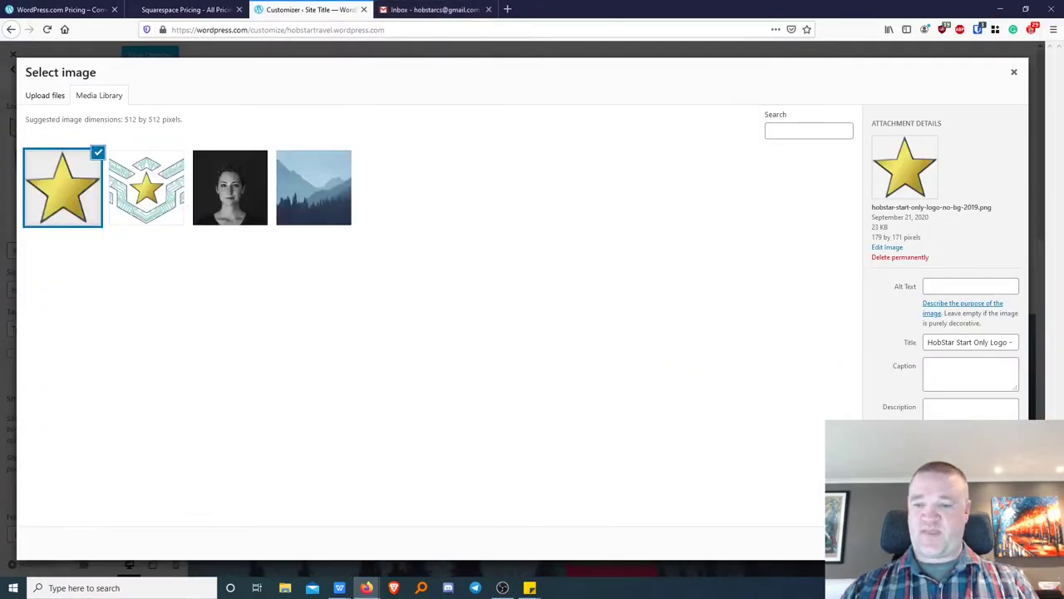
click(989, 542)
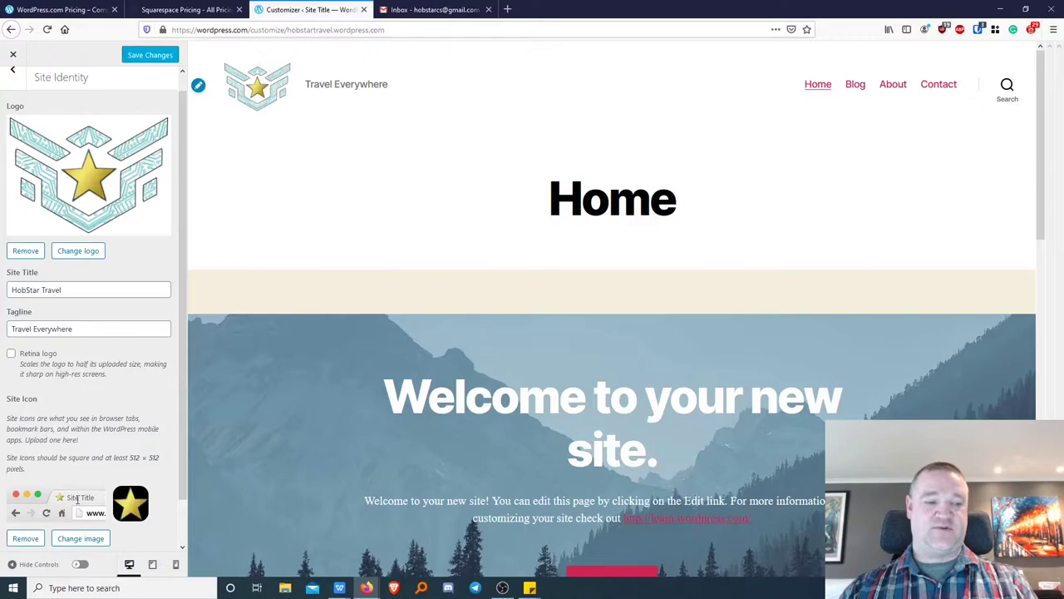
Try the Footer Credit options Powered by WordPress.com and WordPress.com, then settle on WordPress.com Logo.
drag(183, 481, 190, 546)
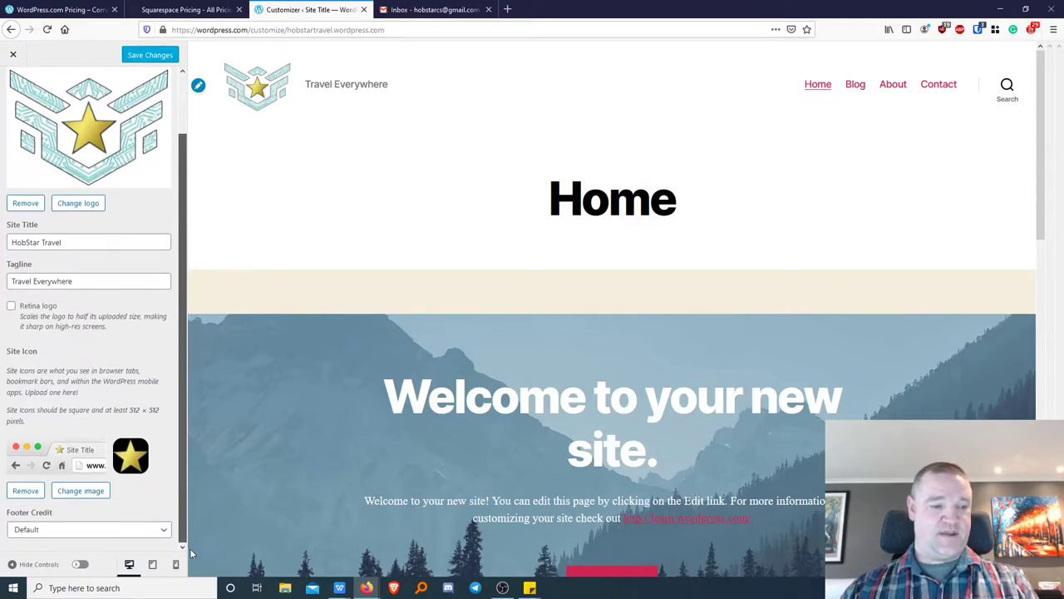
click(146, 537)
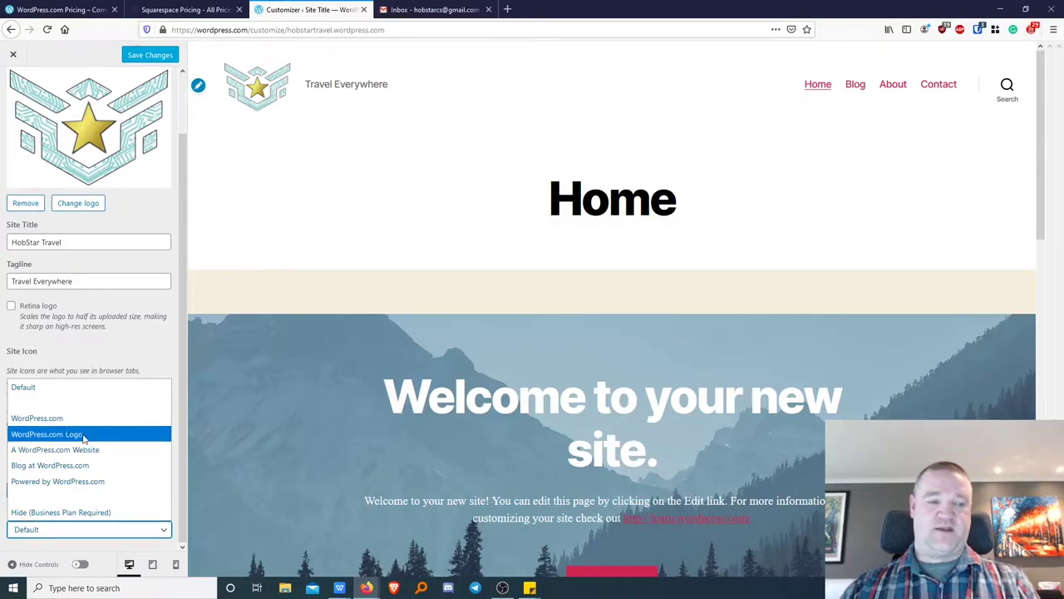
click(46, 436)
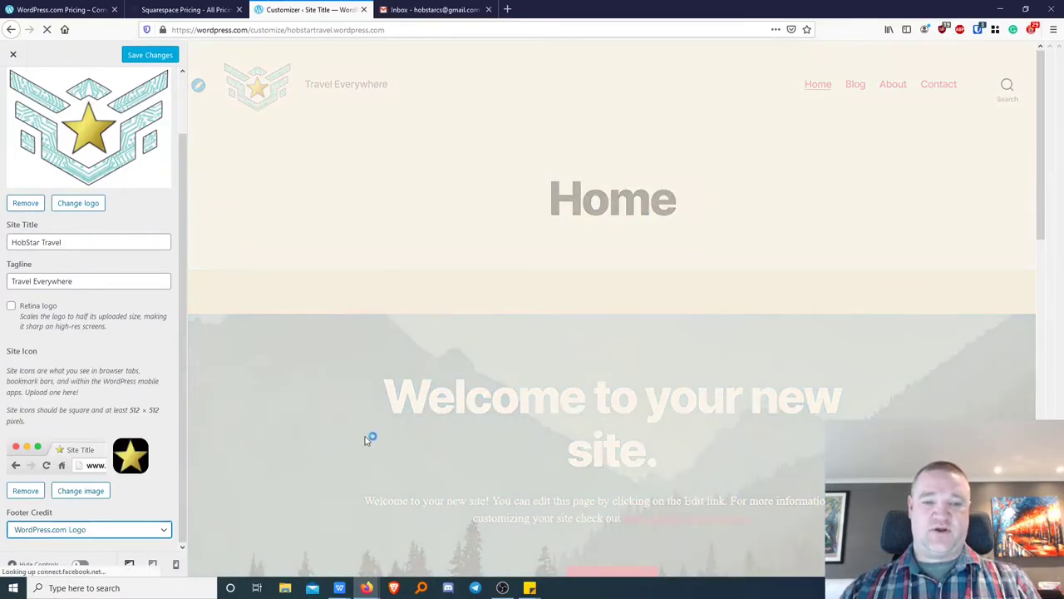
scroll(388, 416, down, 15)
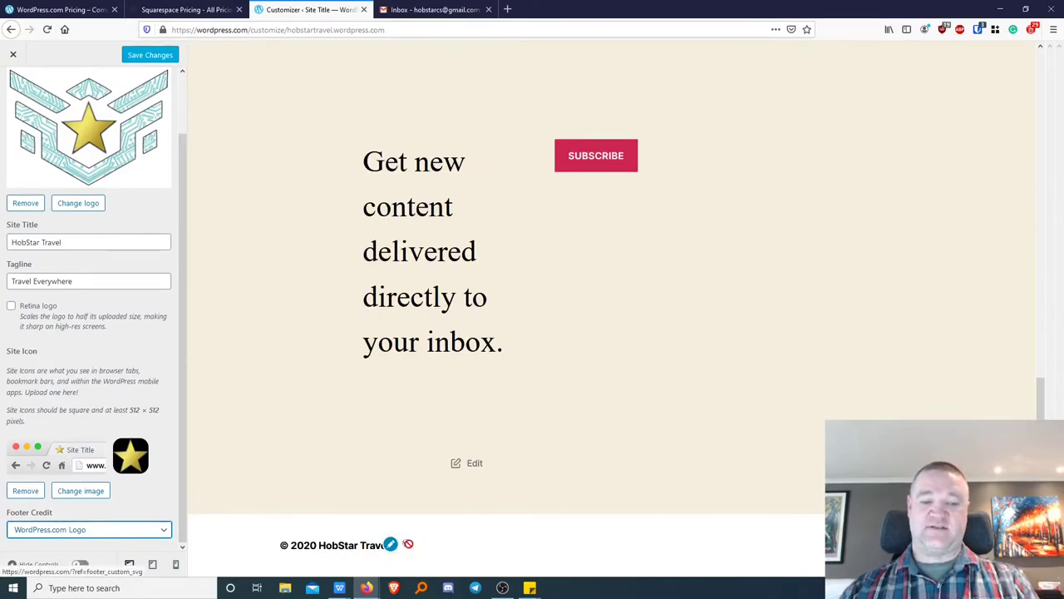
click(114, 532)
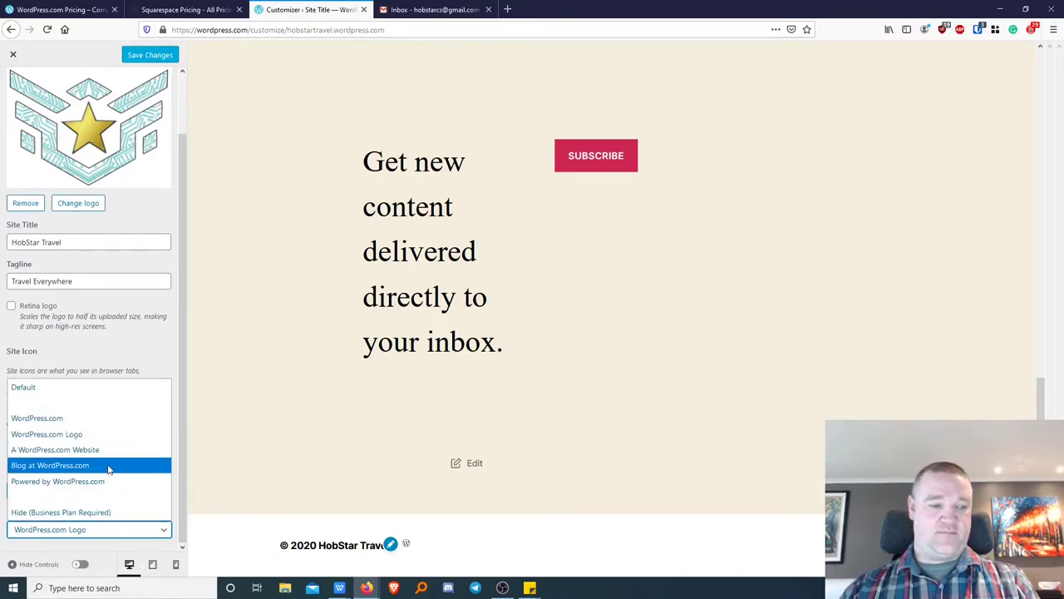
click(108, 482)
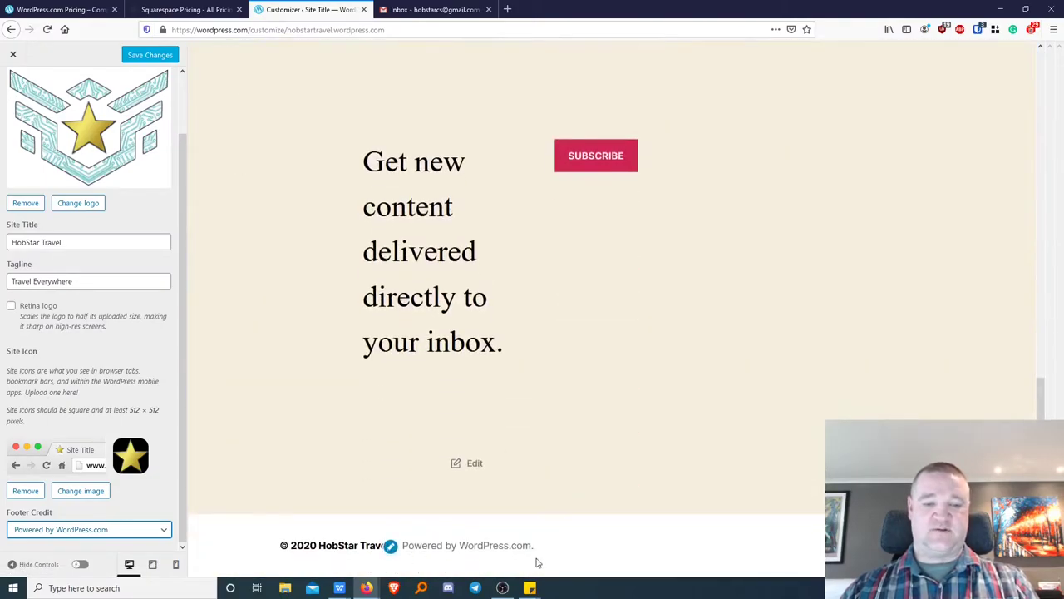
click(165, 532)
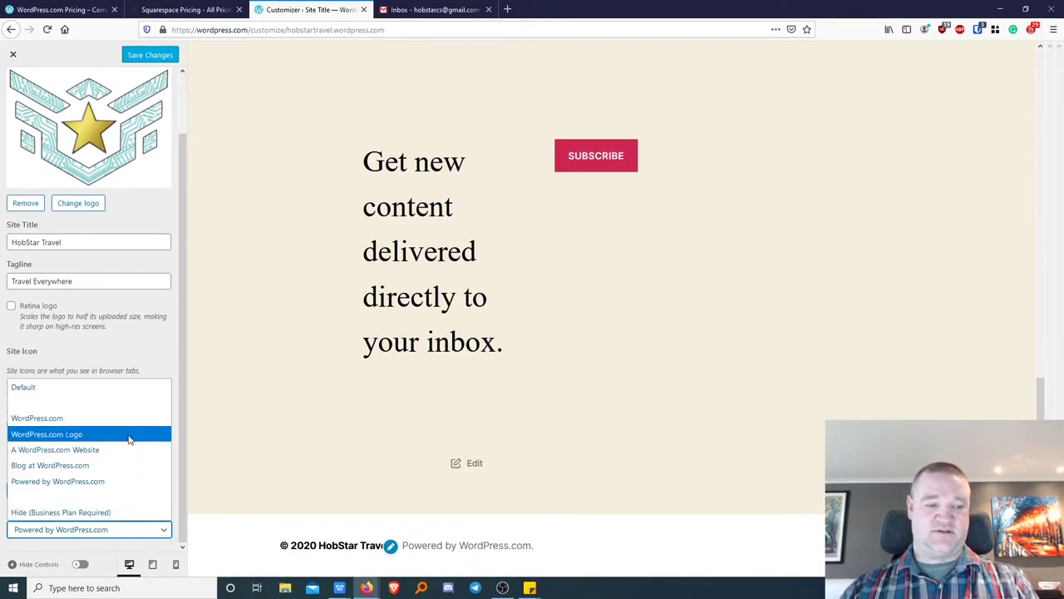
click(42, 416)
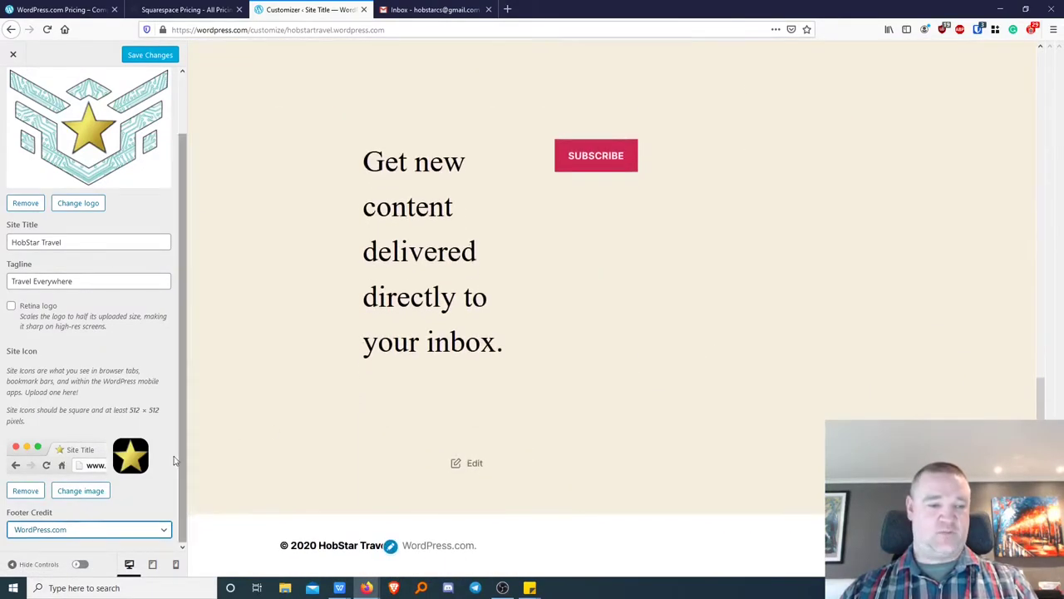
click(136, 530)
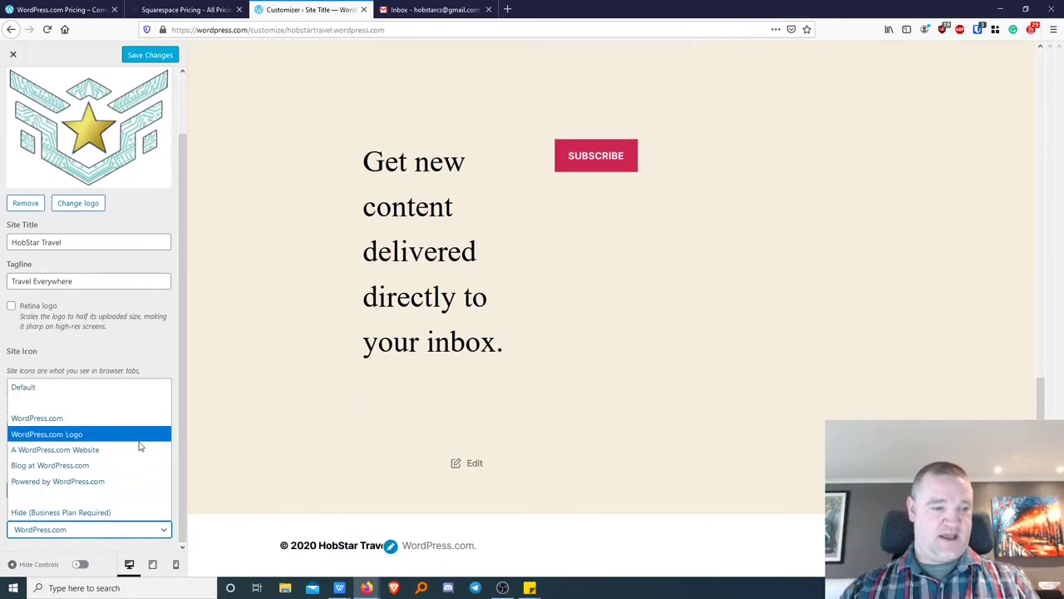
click(83, 433)
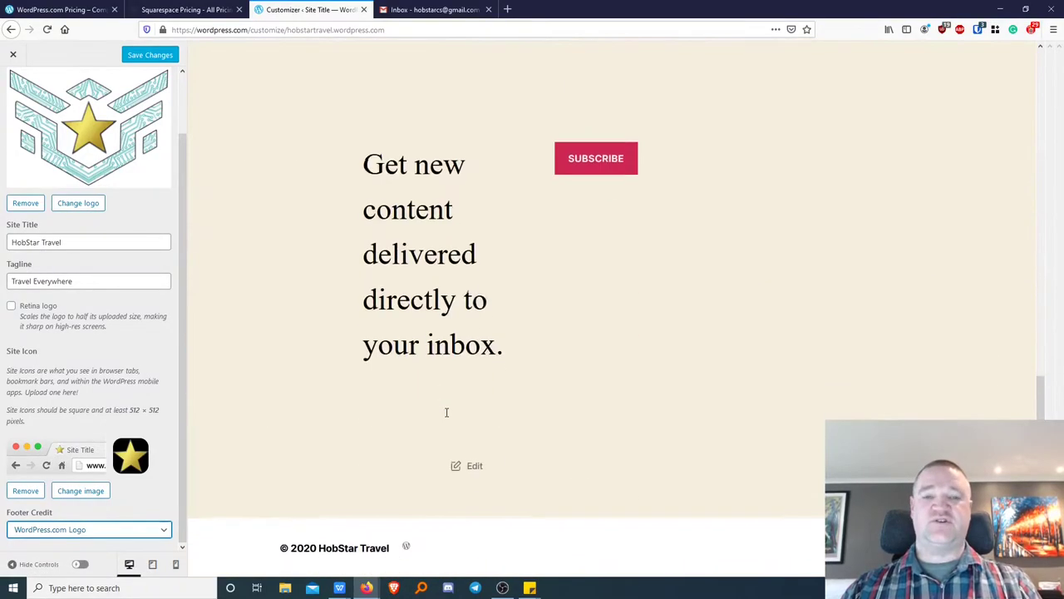
scroll(263, 453, up, 1)
scroll(264, 452, up, 10)
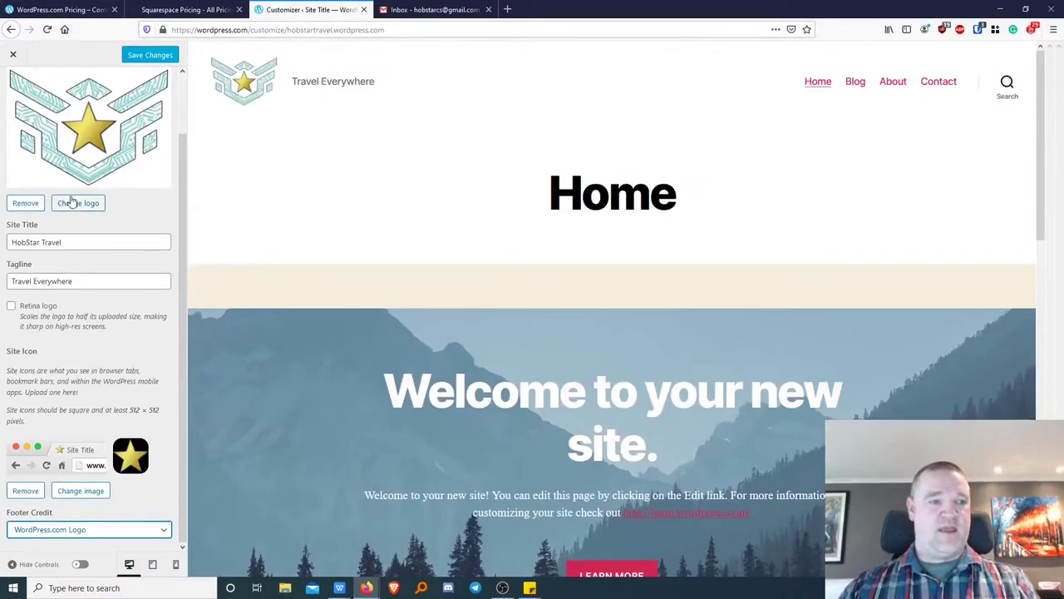
Save the HobStar Travel identity and footer changes, then return to the Customizer's main menu.
scroll(71, 202, up, 1)
scroll(92, 249, down, 1)
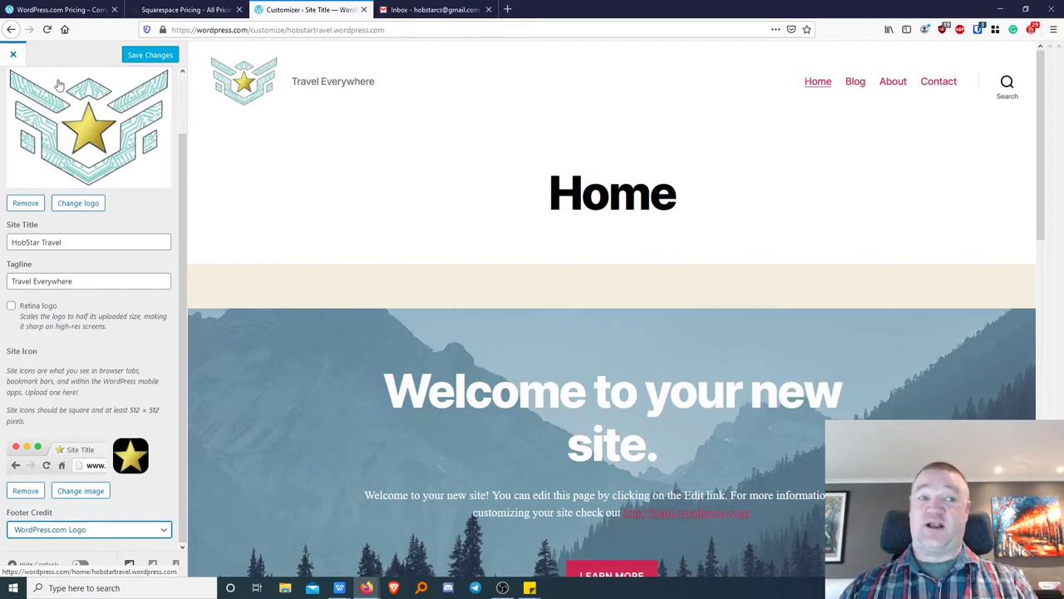
scroll(21, 91, up, 2)
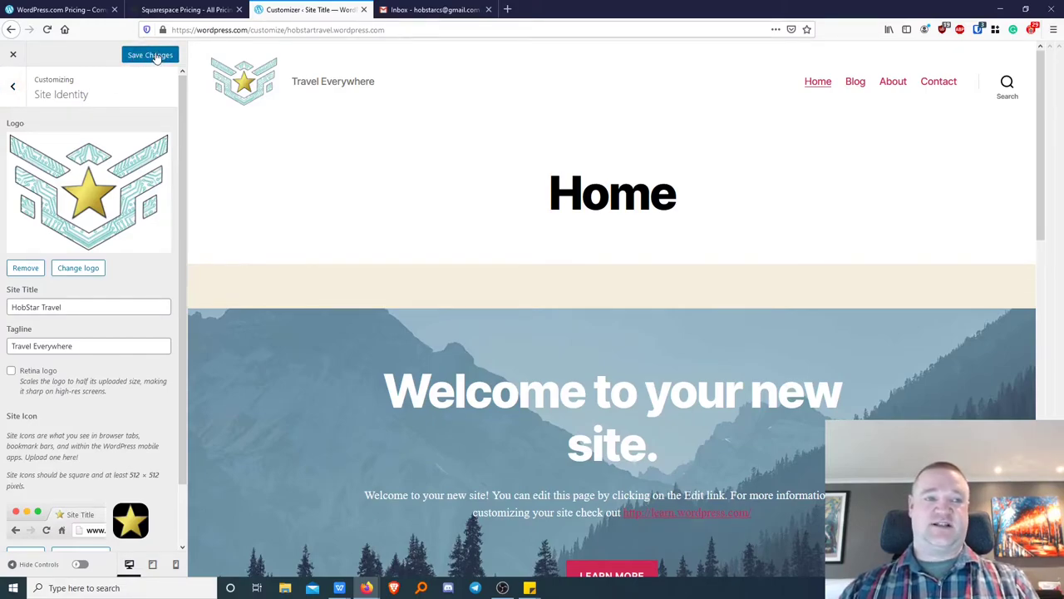
click(156, 57)
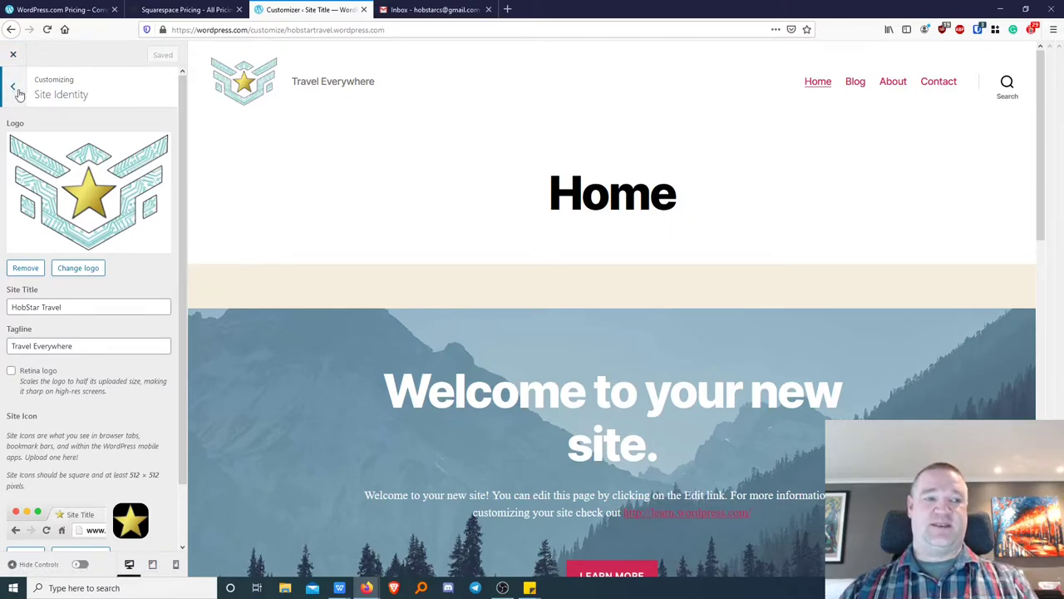
click(14, 89)
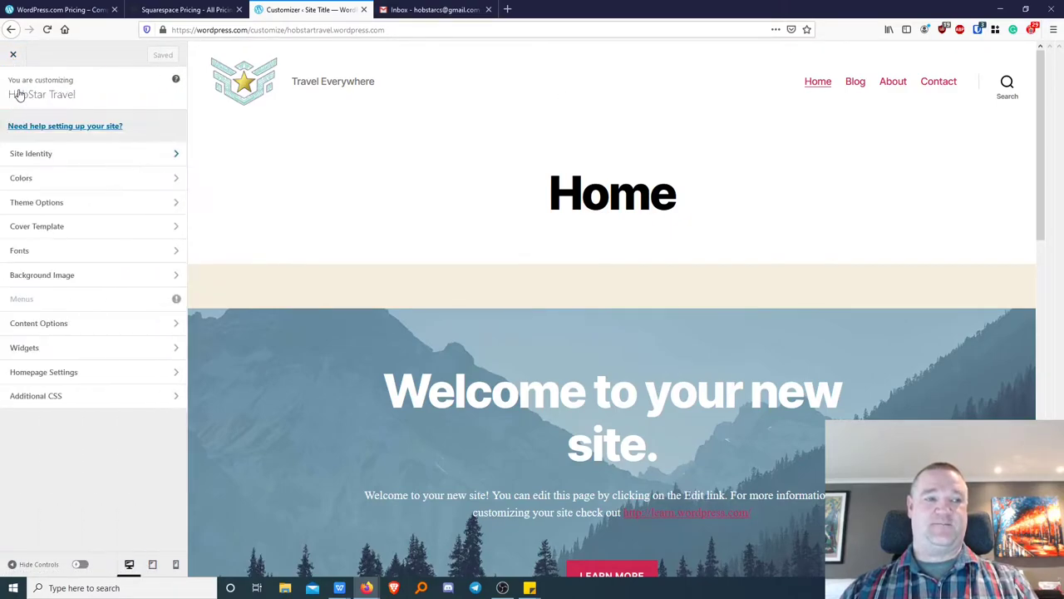
Set the Background Color to a pale light blue in the colour picker and save.
click(39, 180)
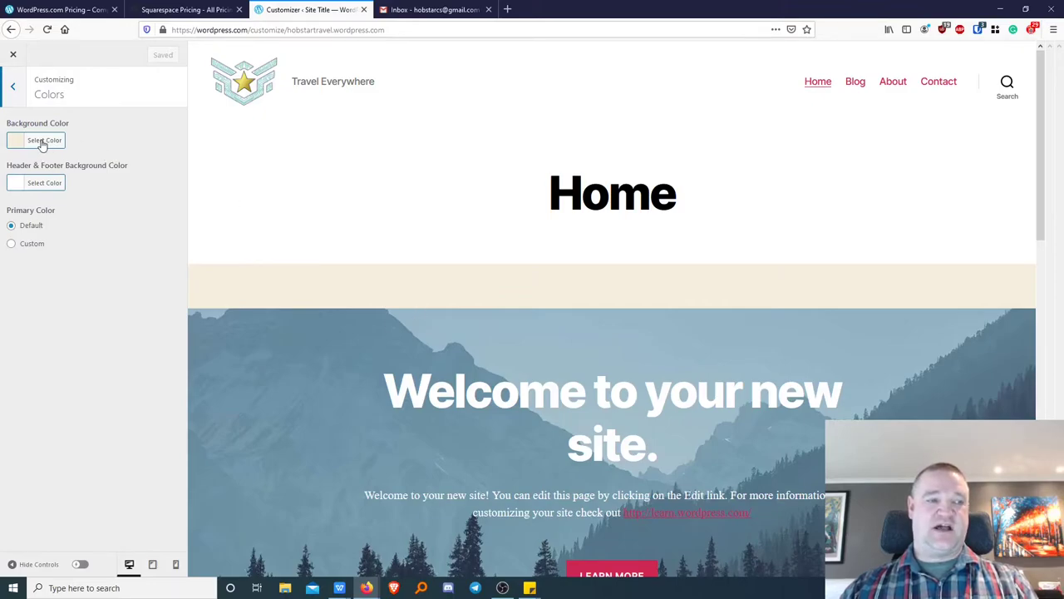
click(44, 141)
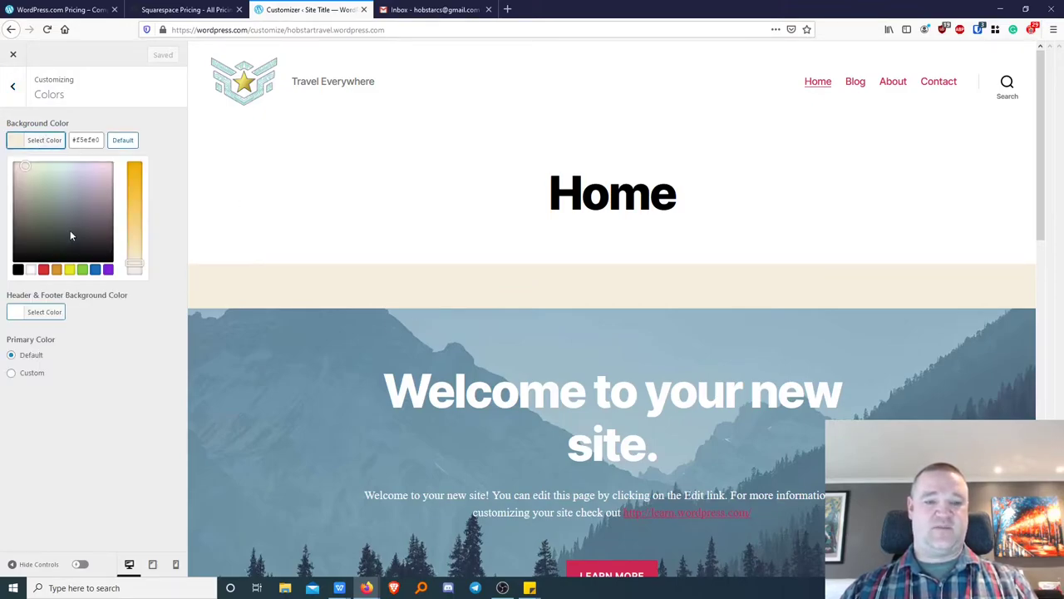
click(95, 269)
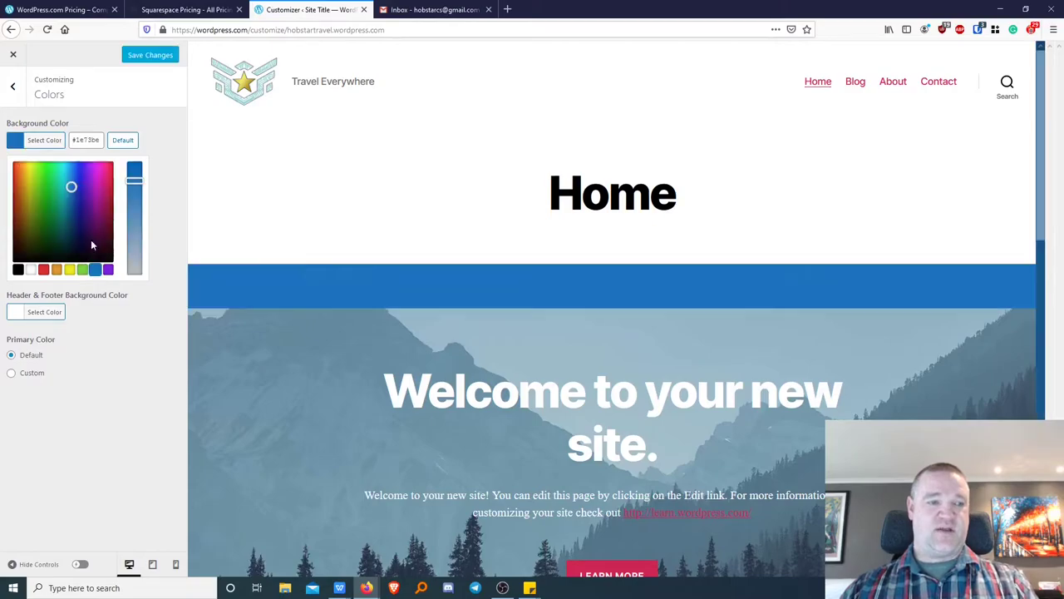
click(64, 183)
drag(65, 183, 66, 166)
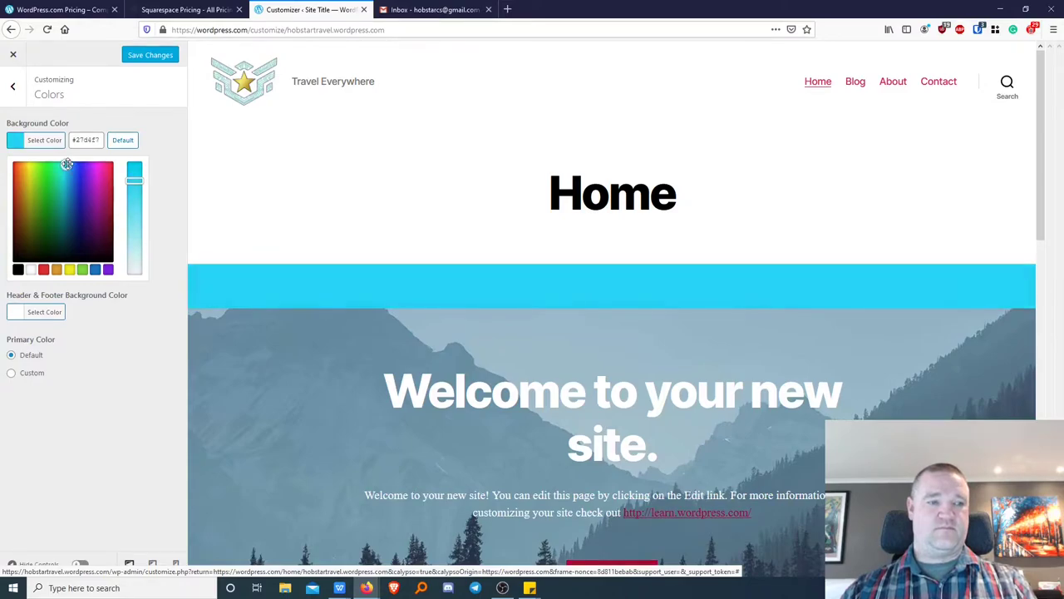
drag(133, 180, 129, 247)
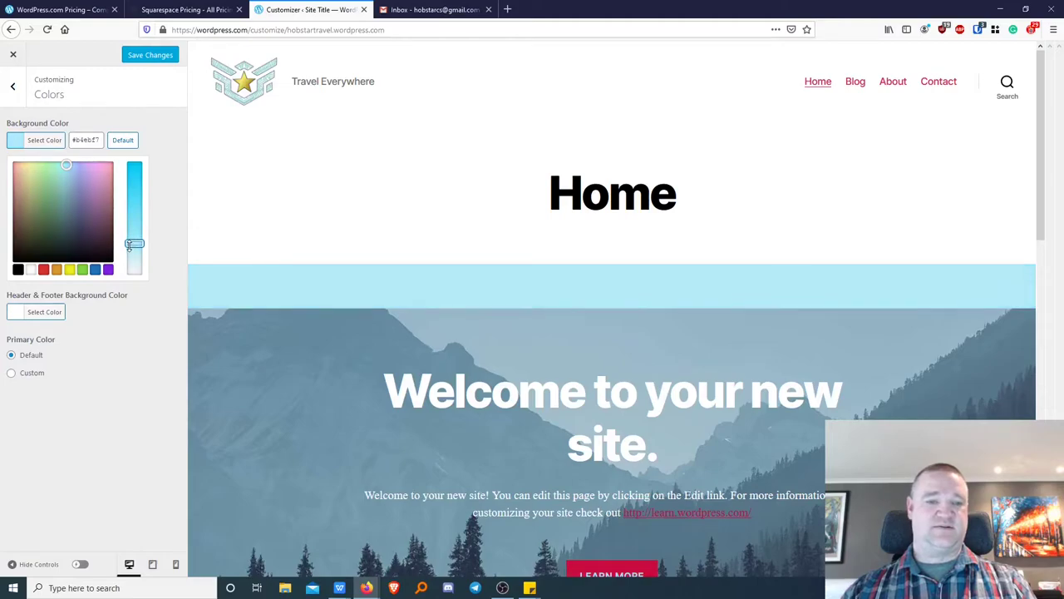
click(150, 55)
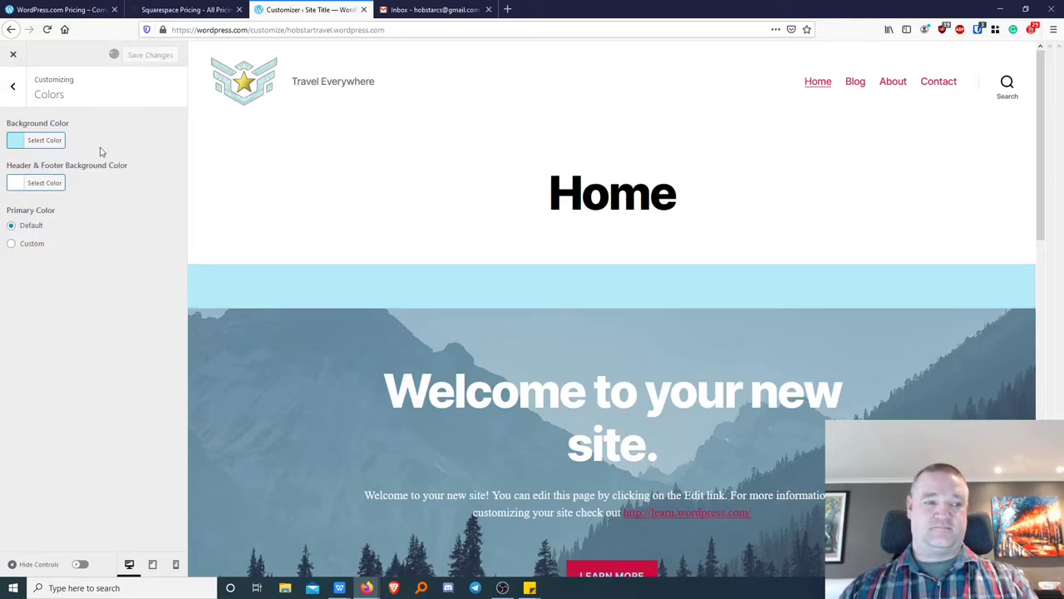
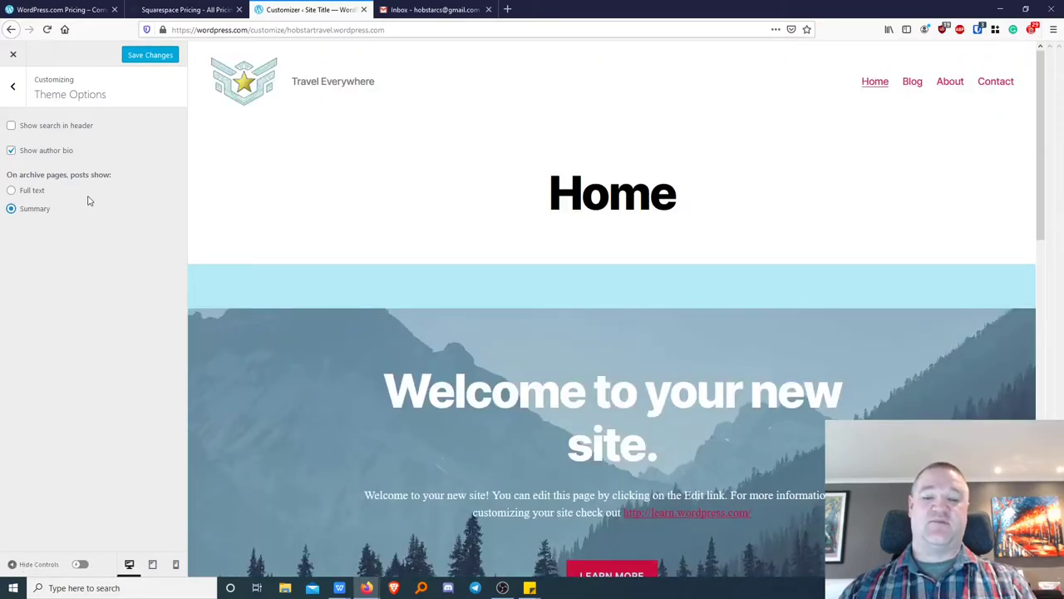
Return to the Customizer's main menu, keeping the author bio and post summaries enabled.
click(14, 89)
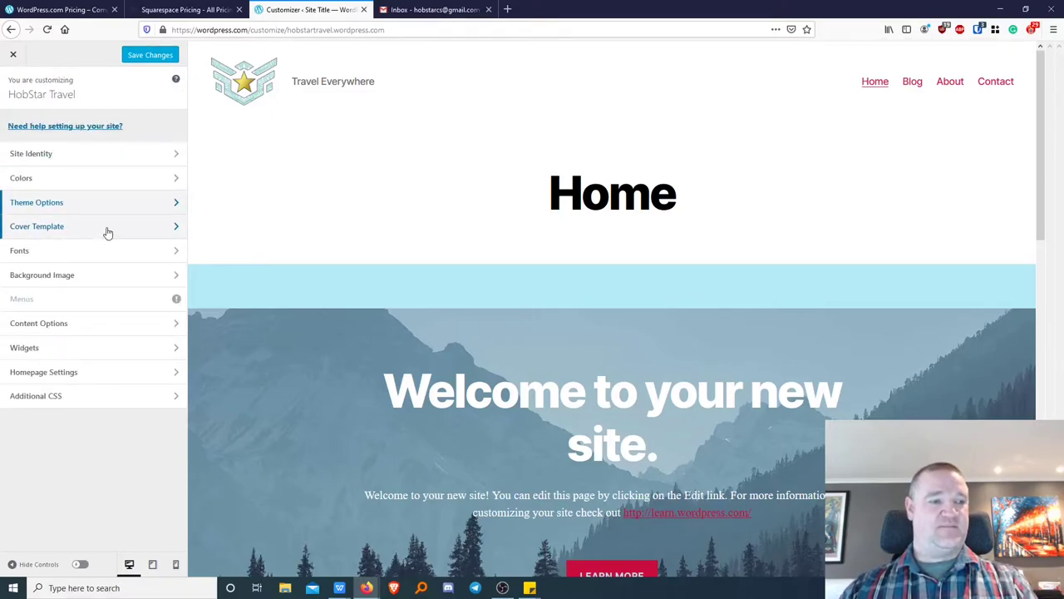
Set the headings font to Tangerine after trying Abril Fatface.
click(116, 259)
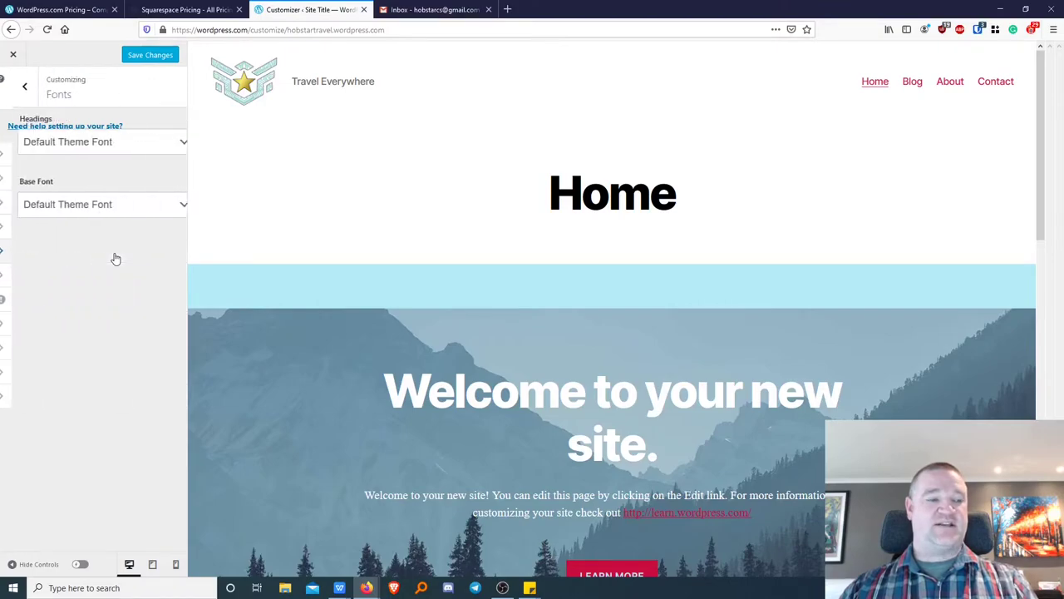
click(169, 148)
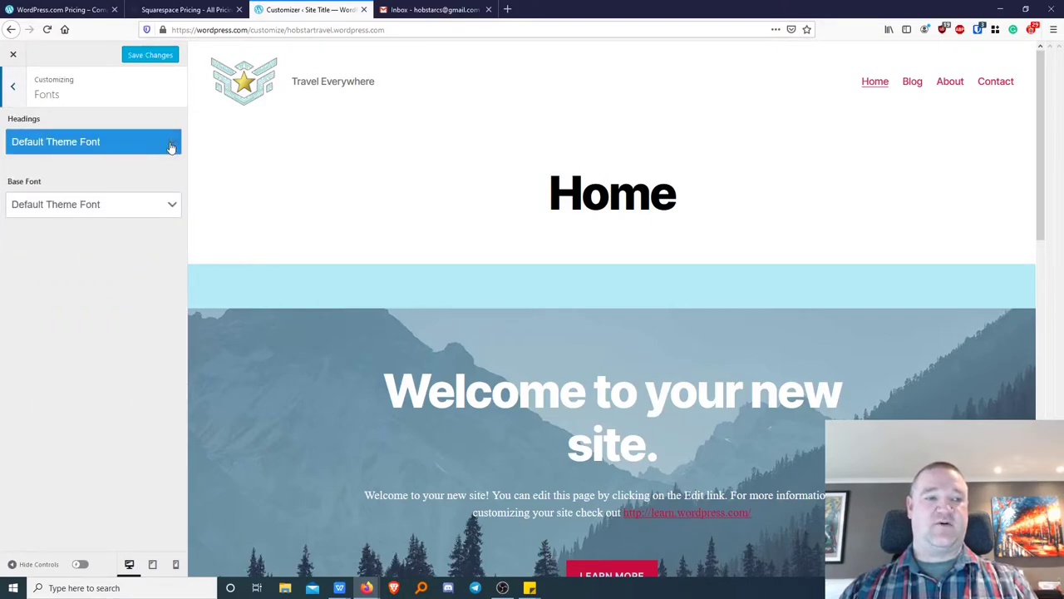
click(170, 146)
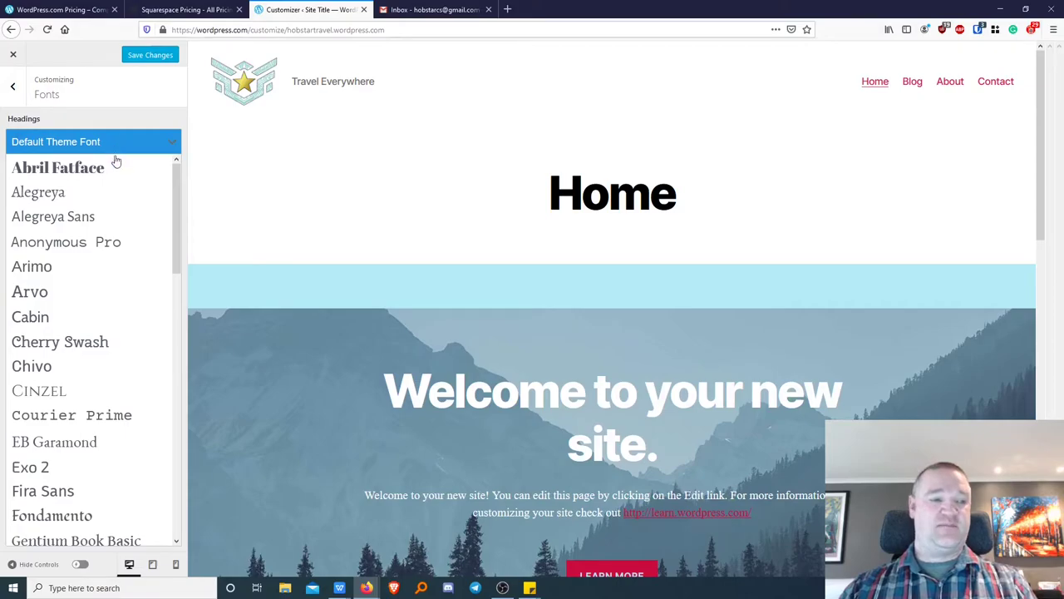
click(109, 168)
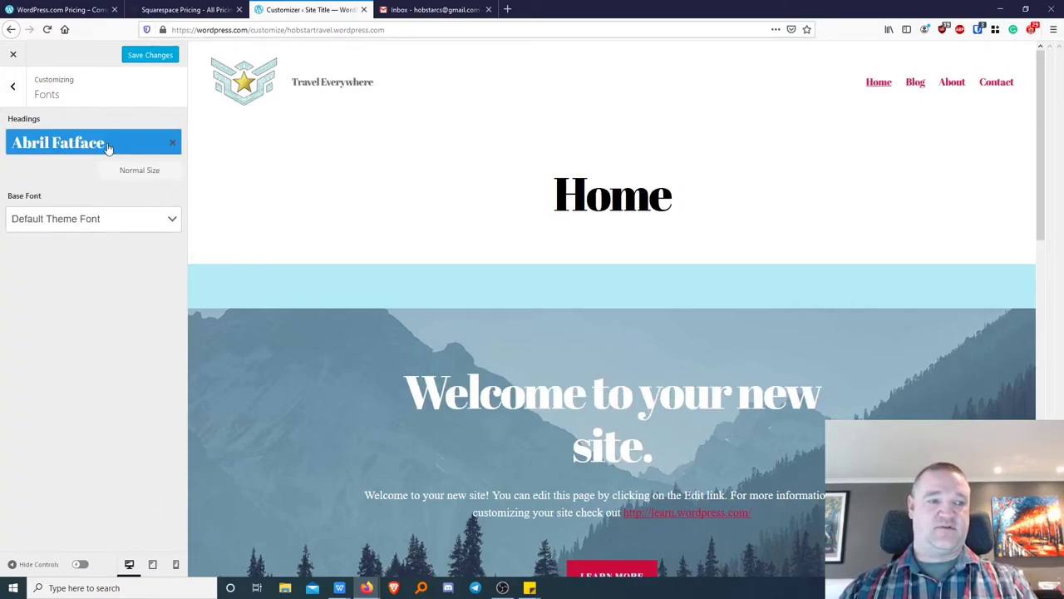
click(129, 150)
scroll(105, 399, down, 6)
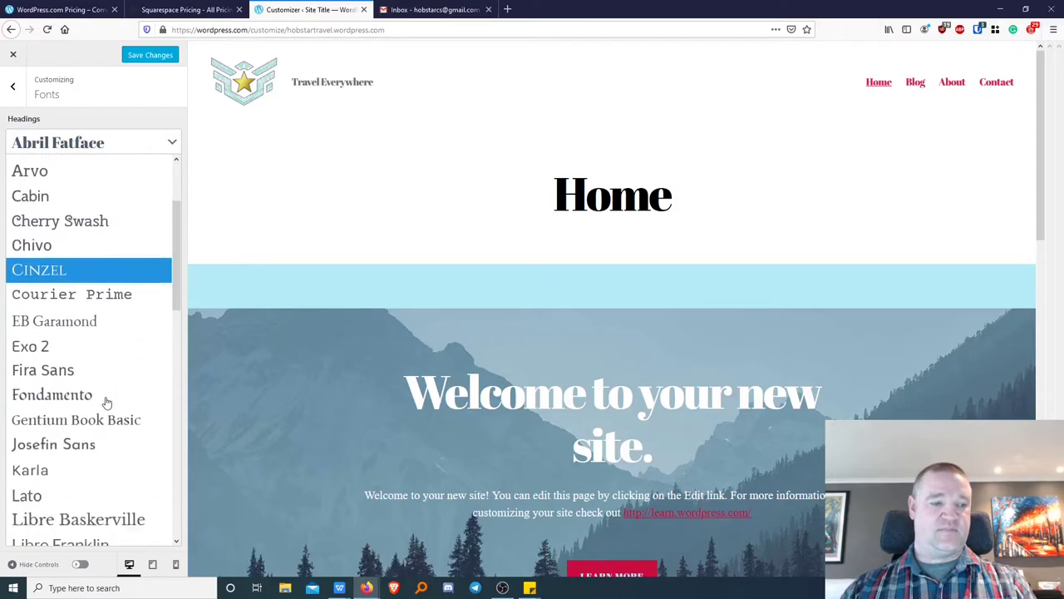
scroll(91, 407, down, 8)
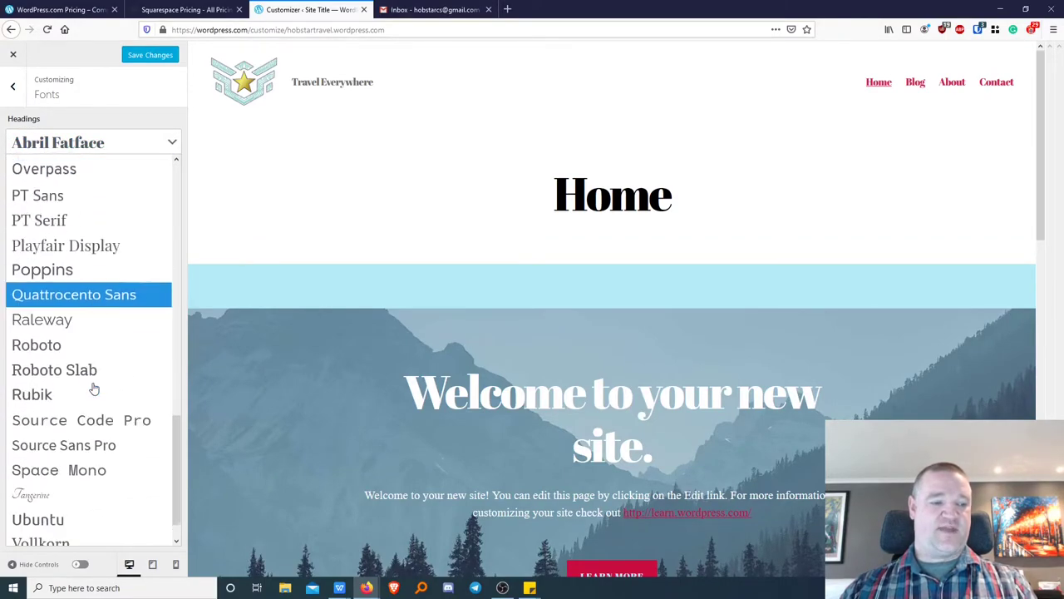
click(71, 464)
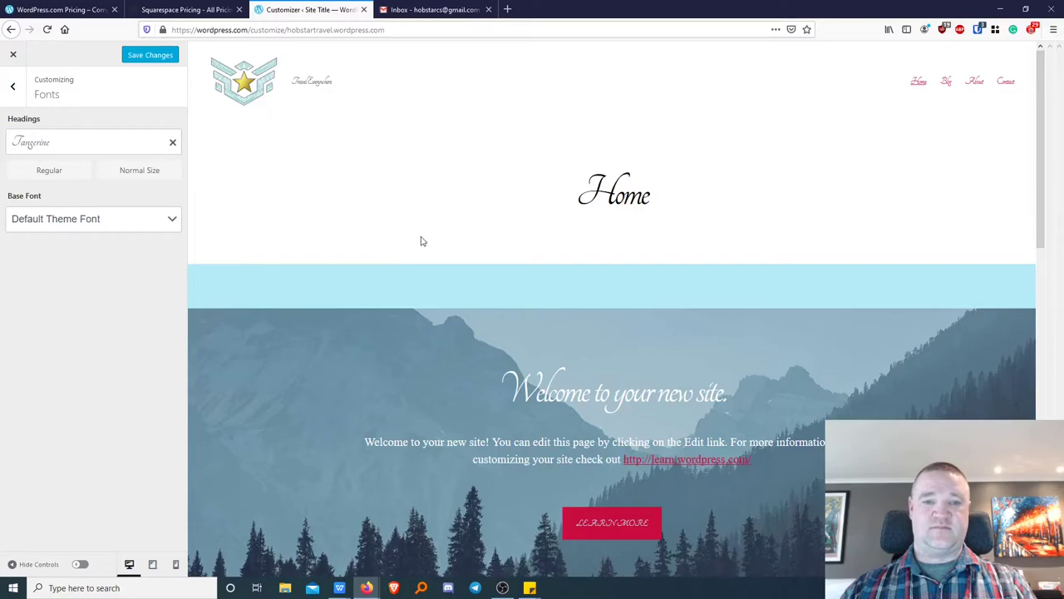
Set the base font to Noto Sans after trying Noticia Text.
click(106, 224)
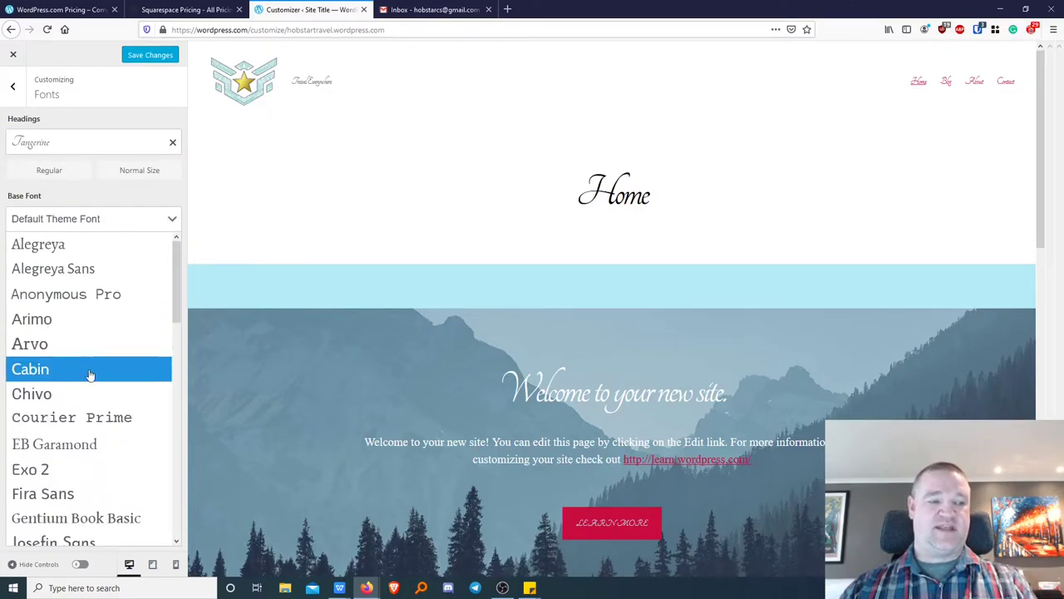
scroll(90, 378, down, 5)
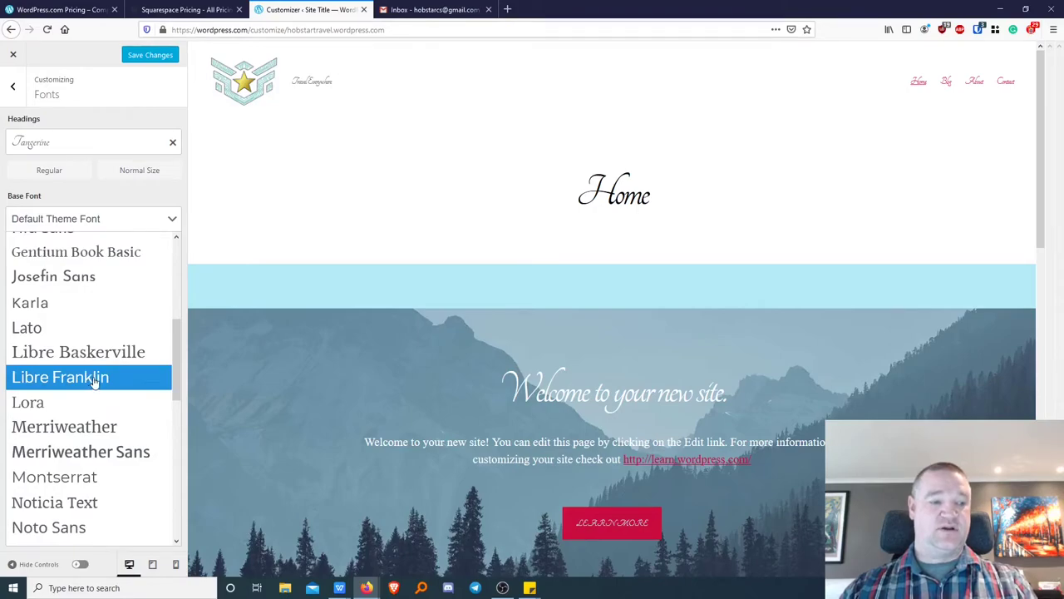
scroll(93, 379, down, 2)
click(99, 438)
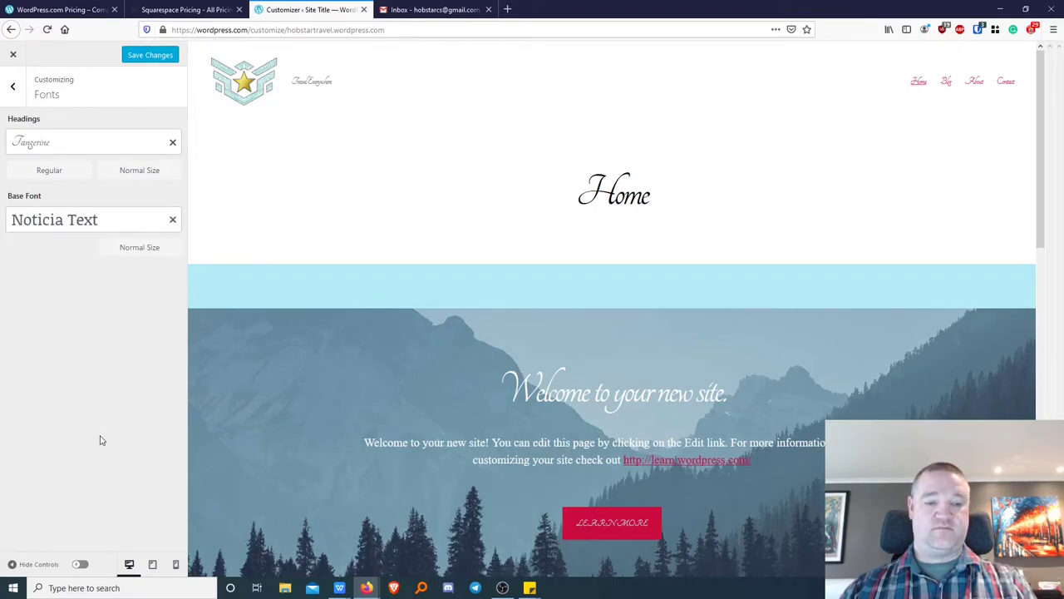
click(148, 224)
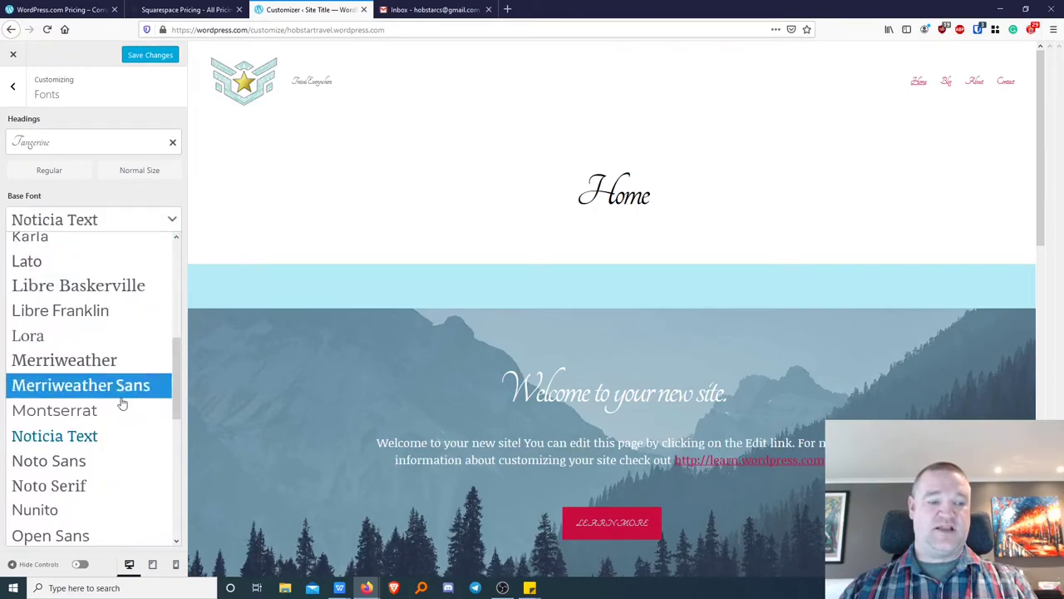
click(112, 460)
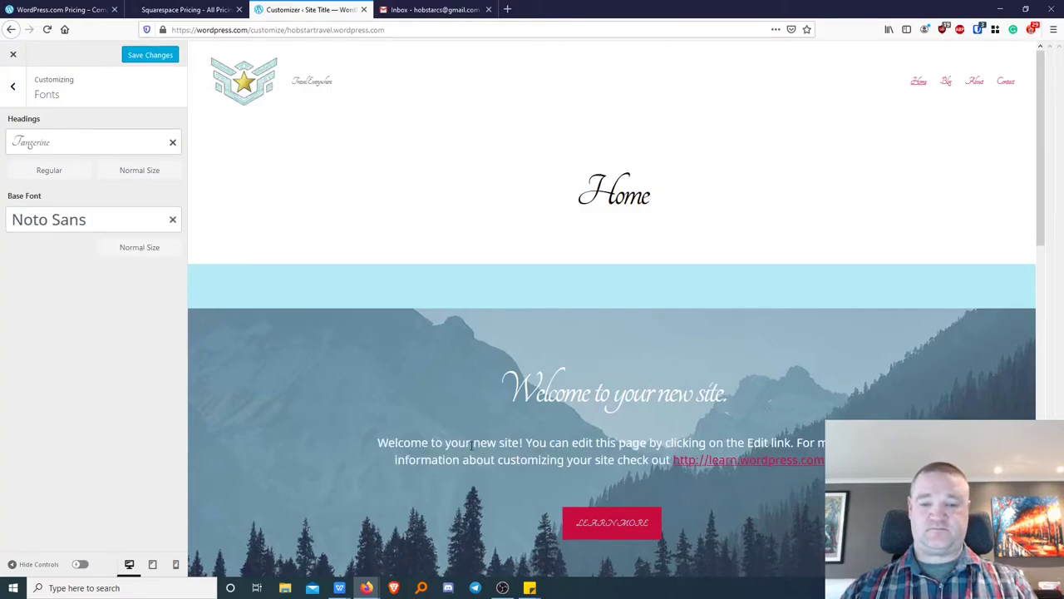
scroll(472, 444, down, 5)
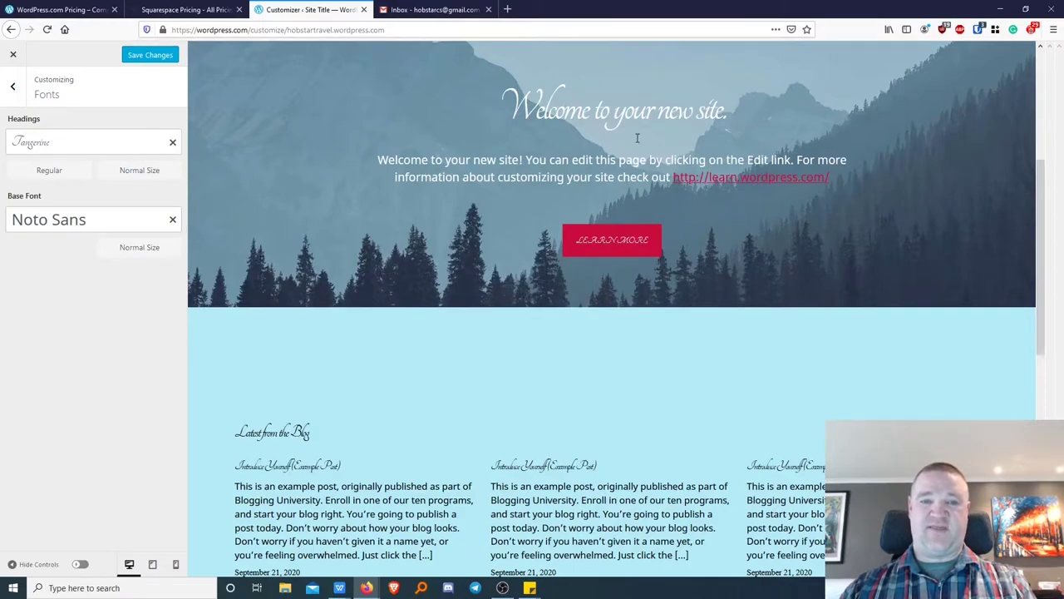
click(83, 139)
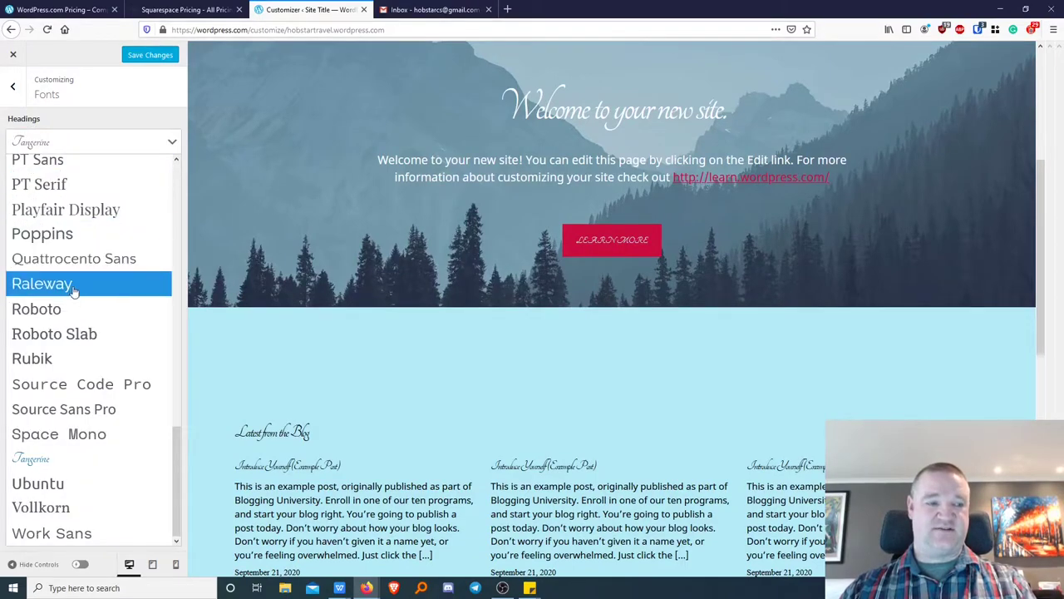
Try Ubuntu in Light weight as the headings font.
click(73, 487)
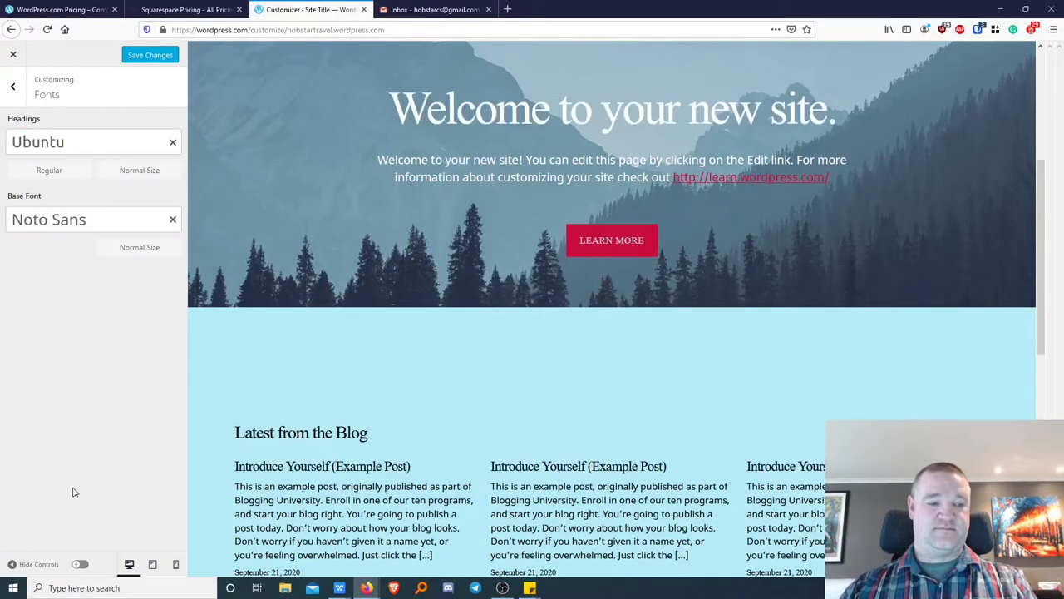
scroll(329, 258, up, 4)
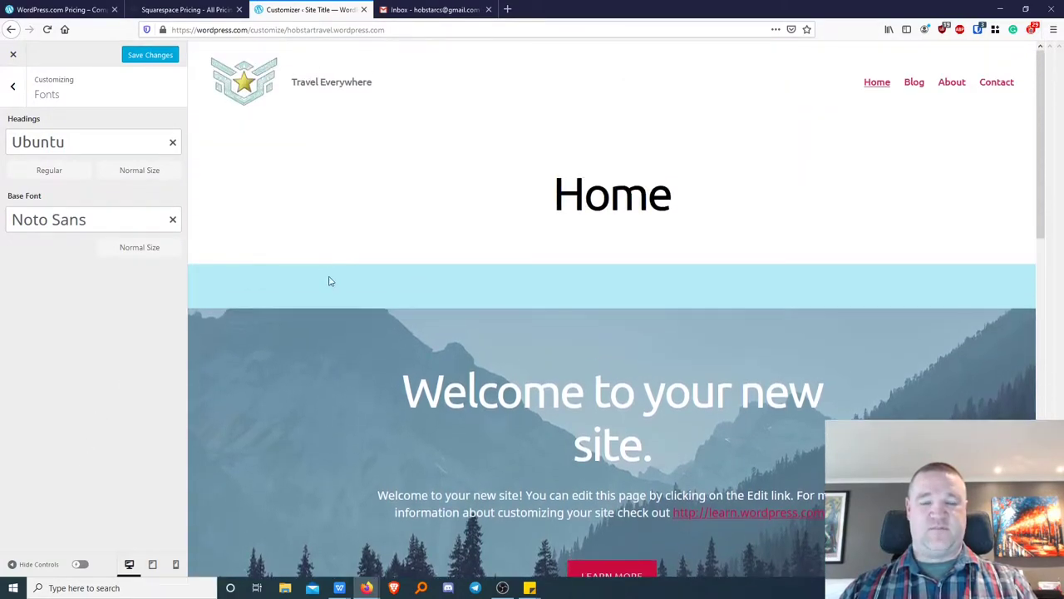
click(145, 141)
scroll(155, 190, up, 10)
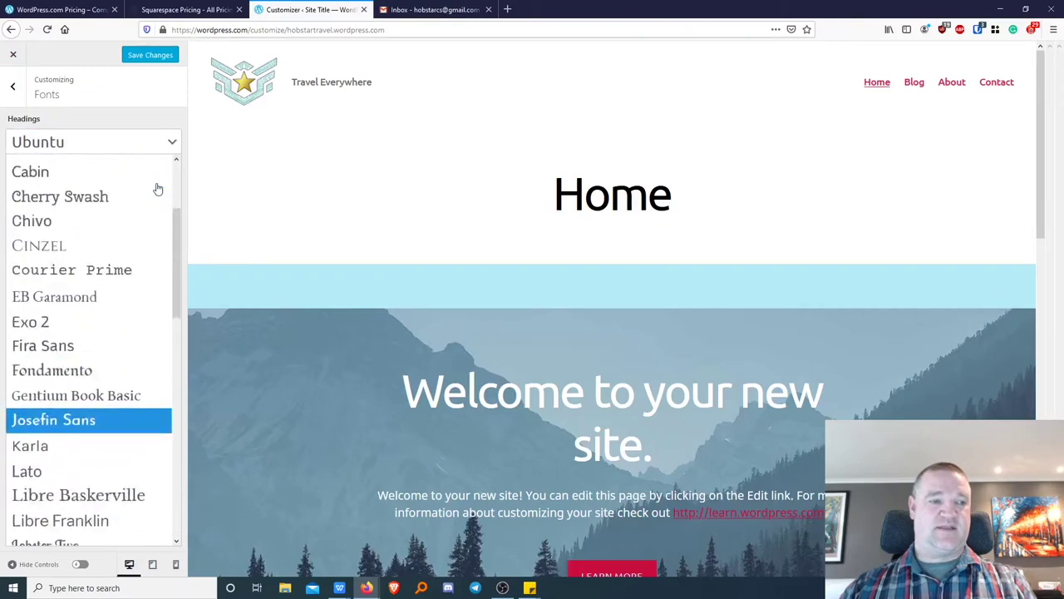
drag(177, 228, 164, 140)
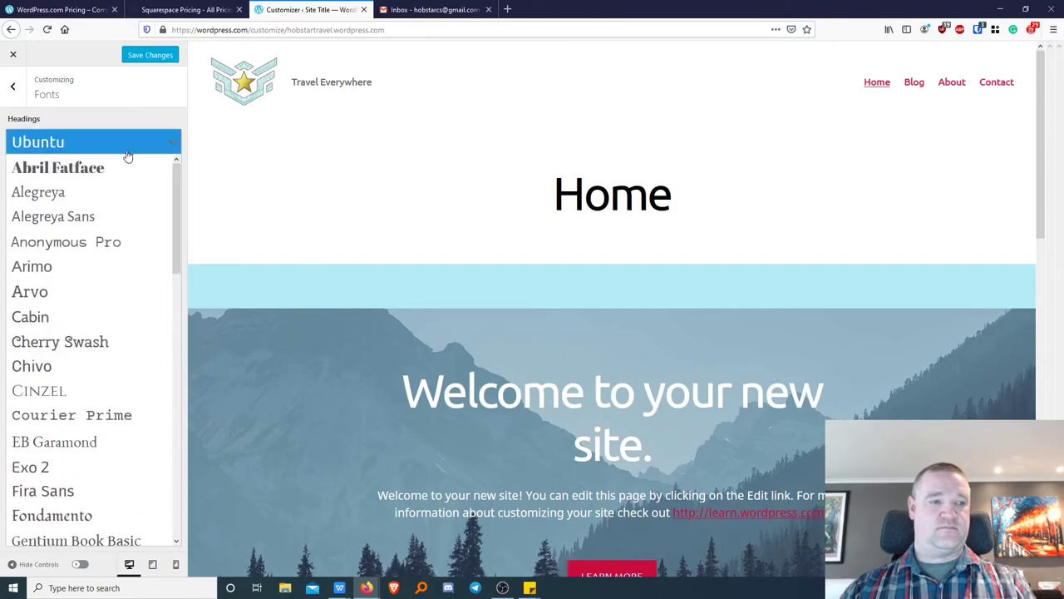
click(167, 139)
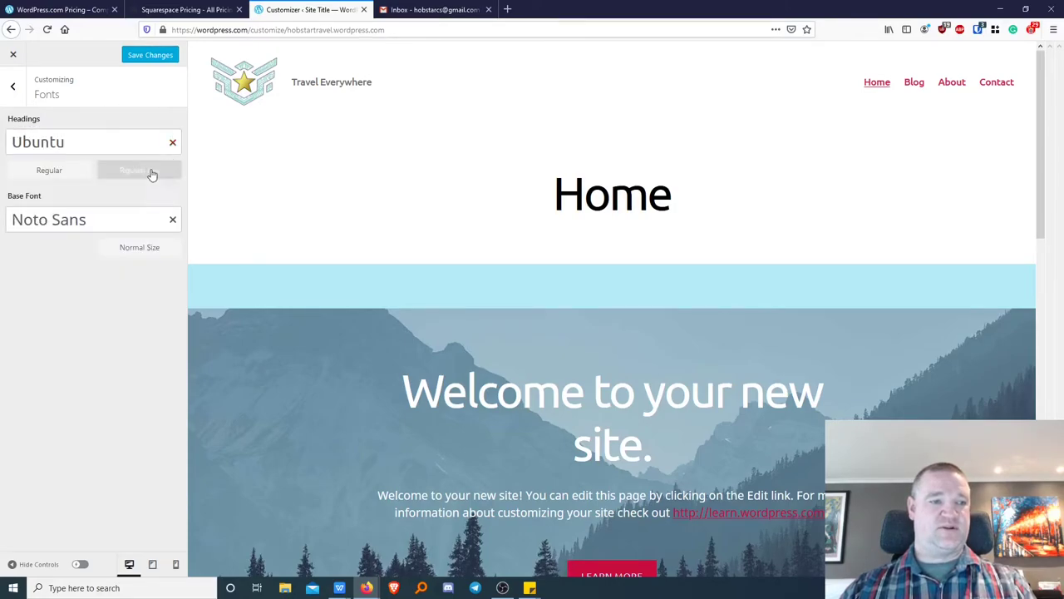
click(69, 171)
click(69, 171)
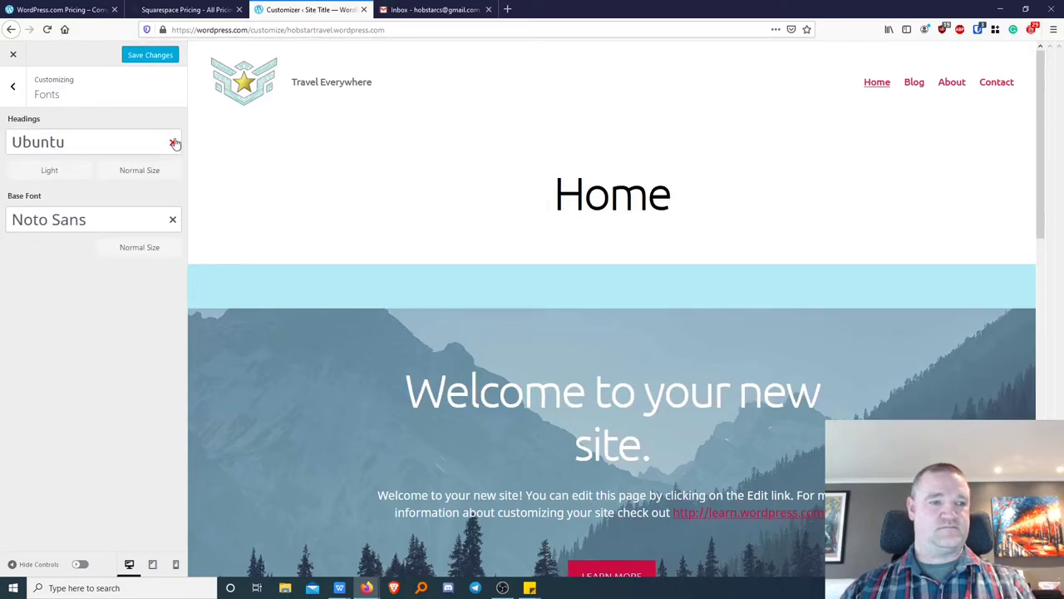
Reset the headings and base font to the Default Theme Font and go back to the main menu.
click(173, 145)
click(173, 207)
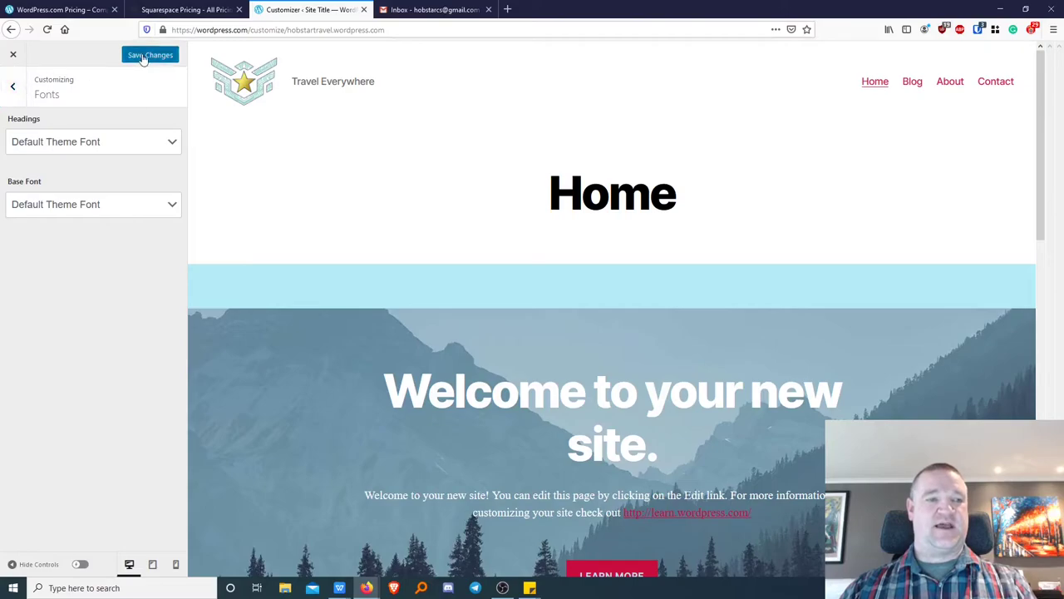
click(12, 86)
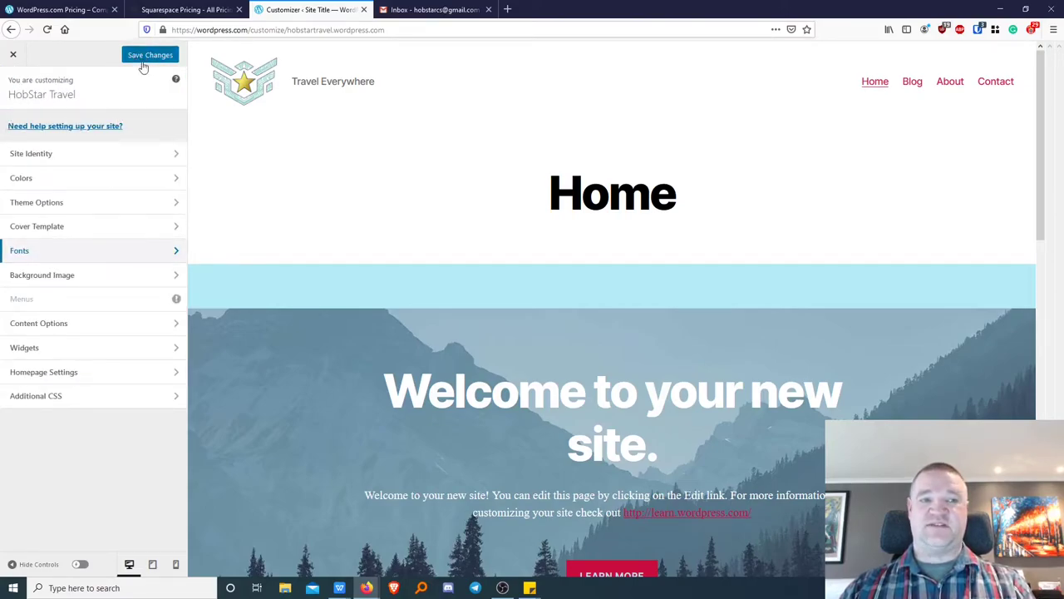
Set the black-and-white portrait photo from the media library as the site background.
click(44, 277)
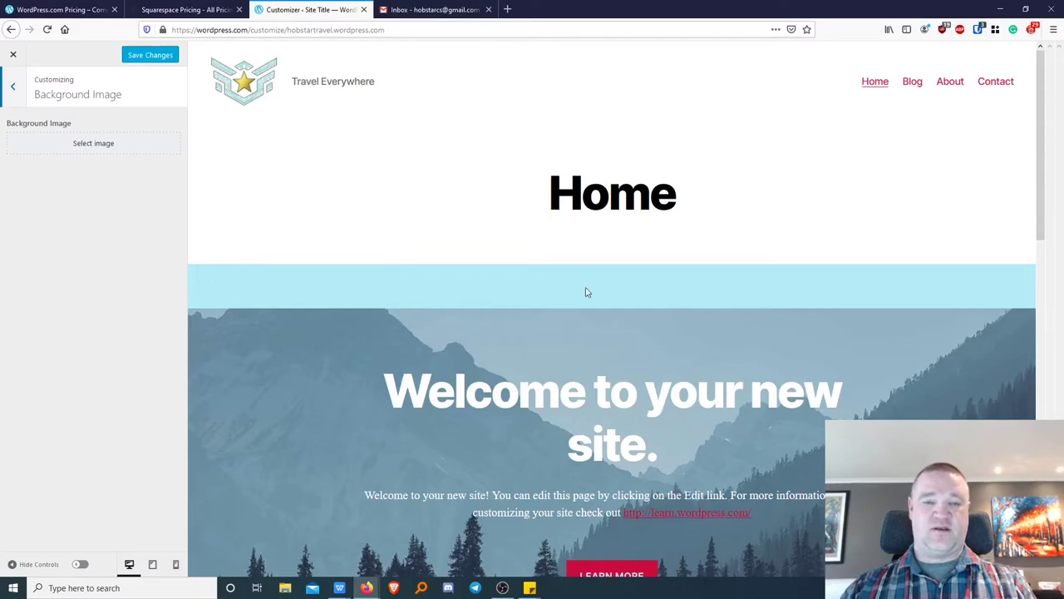
click(79, 148)
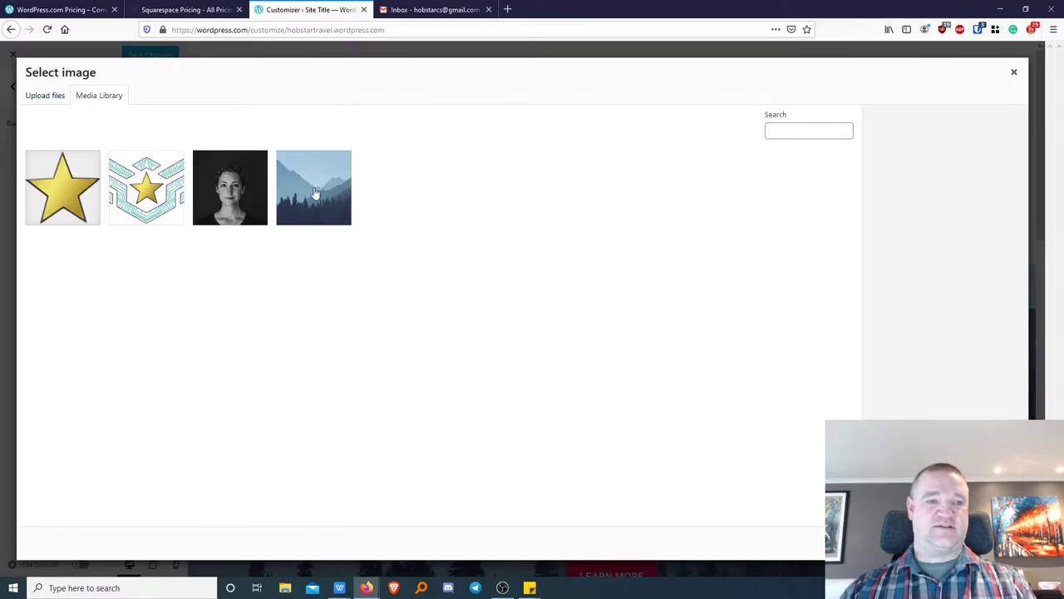
click(237, 193)
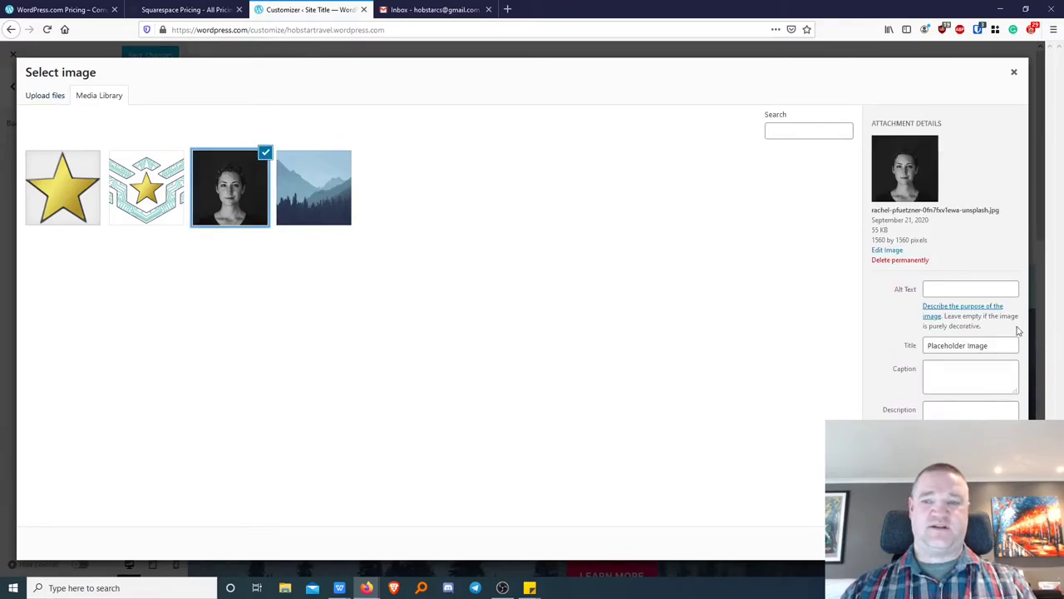
click(985, 542)
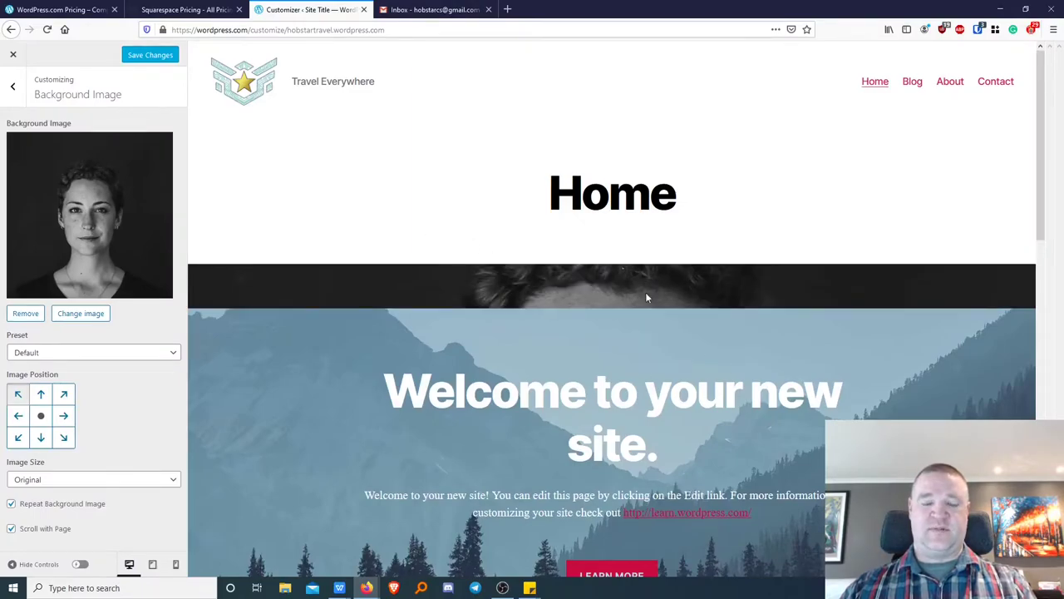
Remove the portrait background image and return to the main section list.
scroll(621, 309, down, 5)
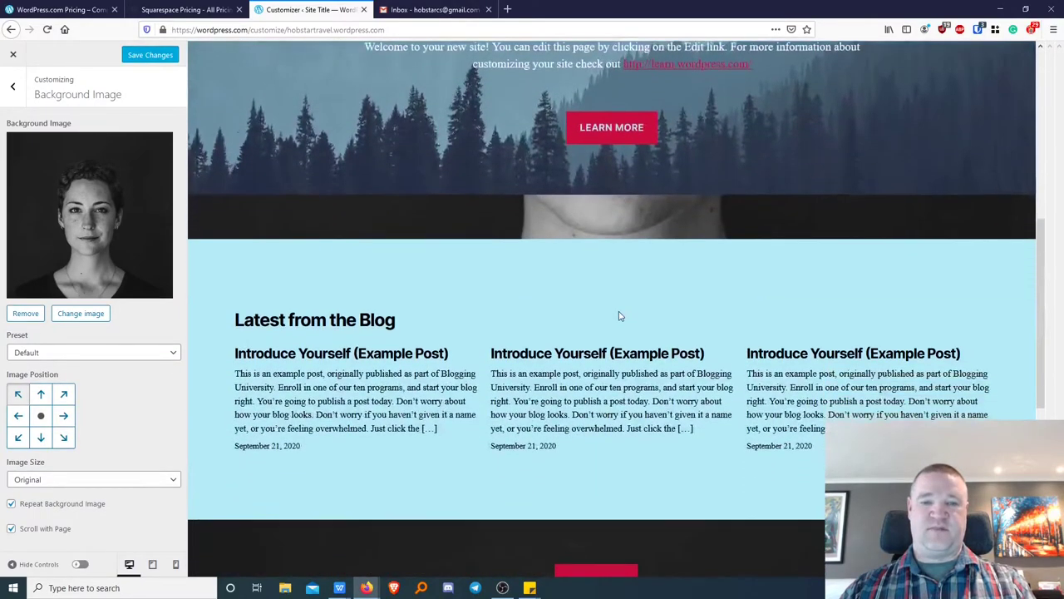
scroll(619, 315, up, 3)
scroll(624, 281, up, 2)
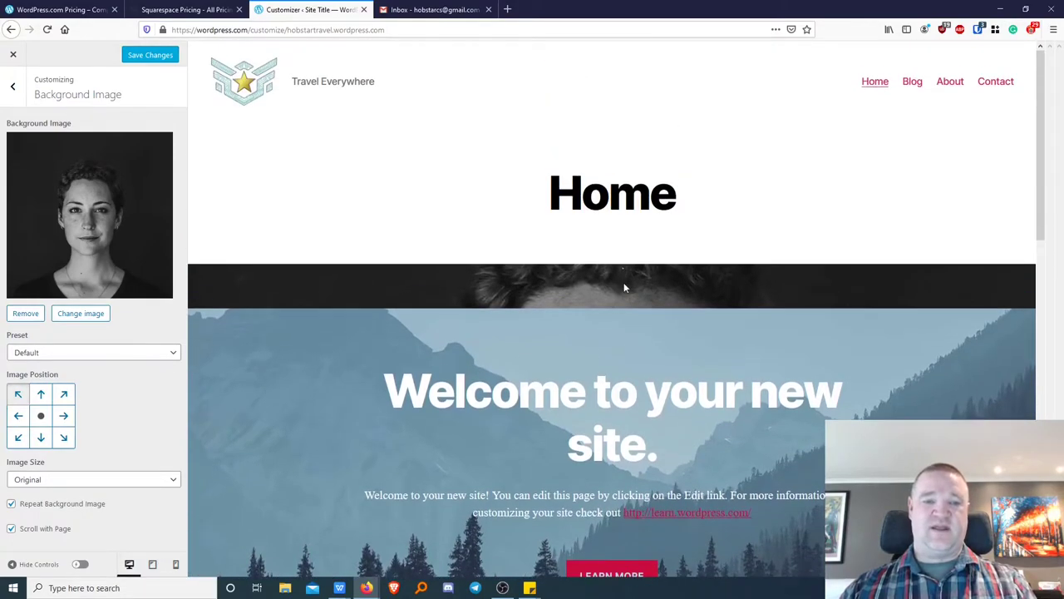
scroll(449, 296, down, 1)
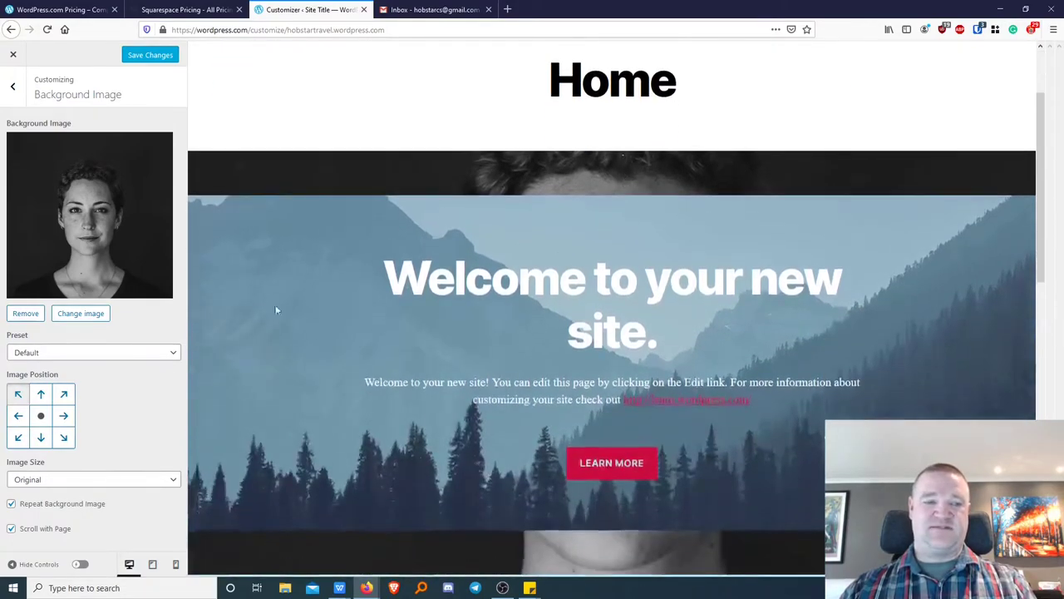
click(25, 314)
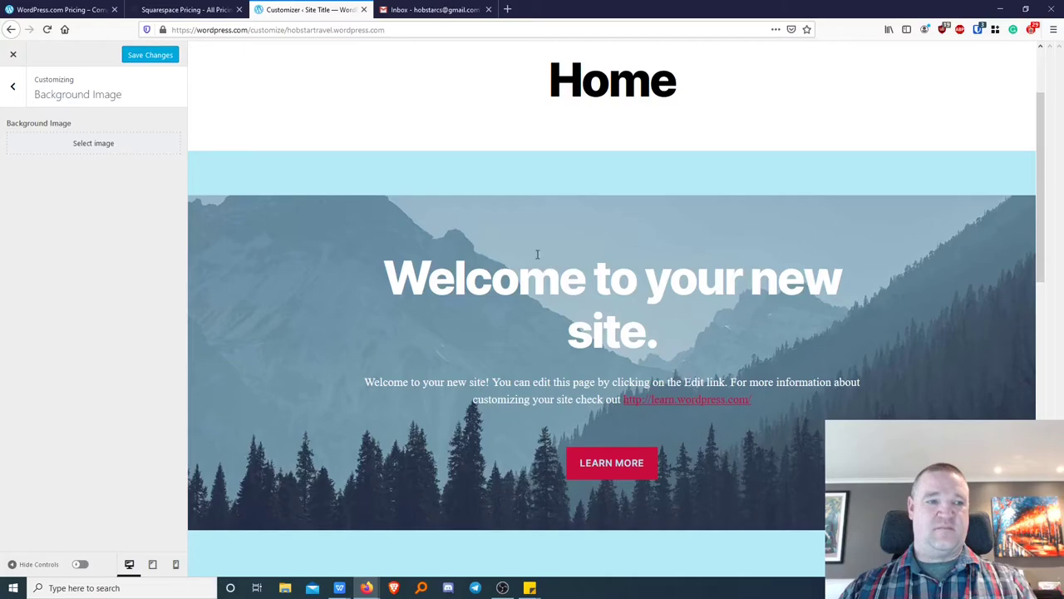
click(10, 86)
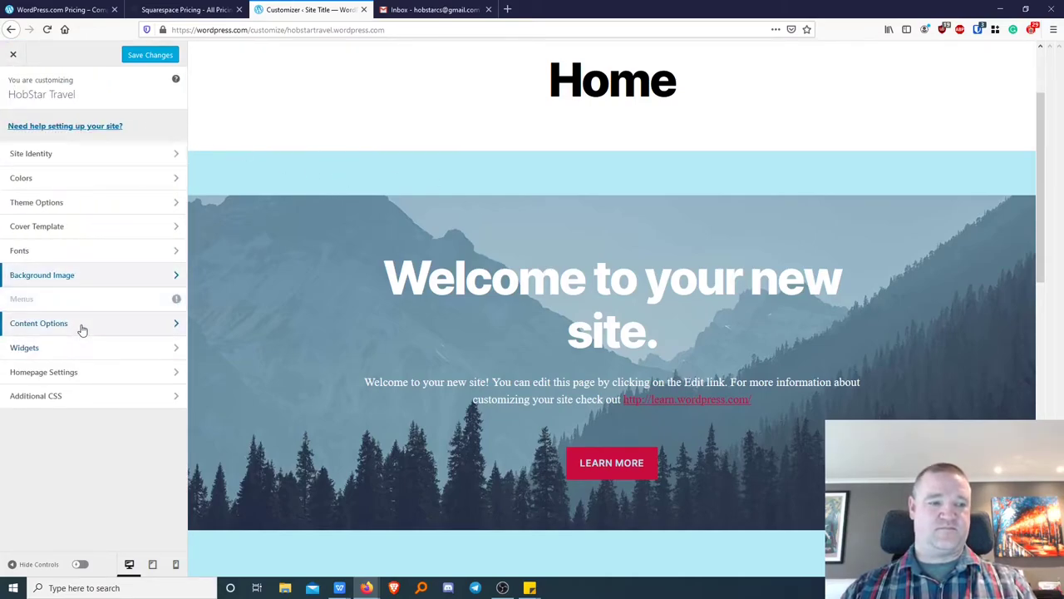
In Content Options, uncheck Display categories, tags and author so only the post date shows.
click(136, 303)
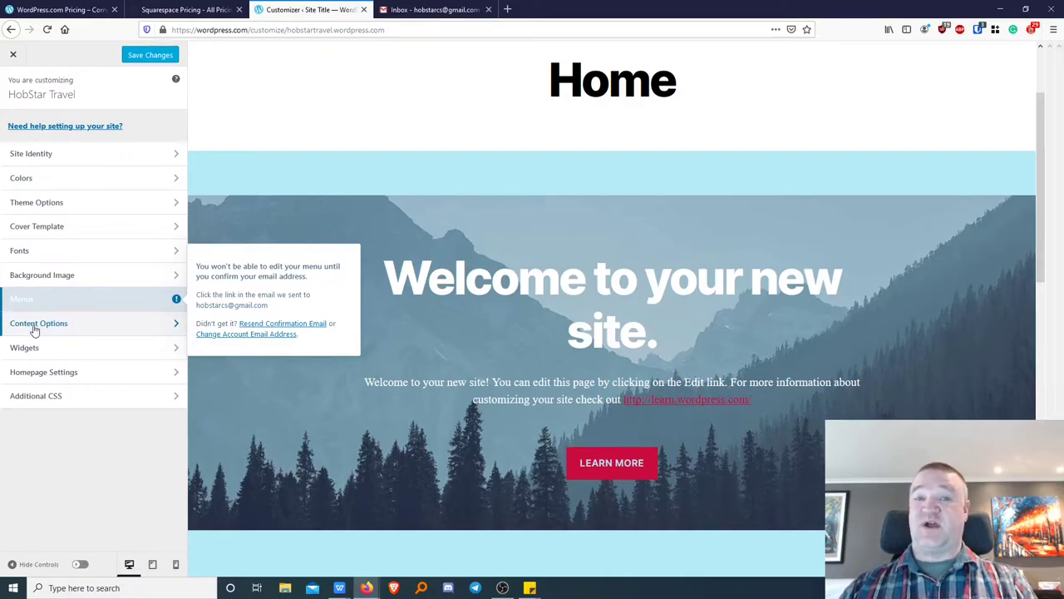
click(110, 333)
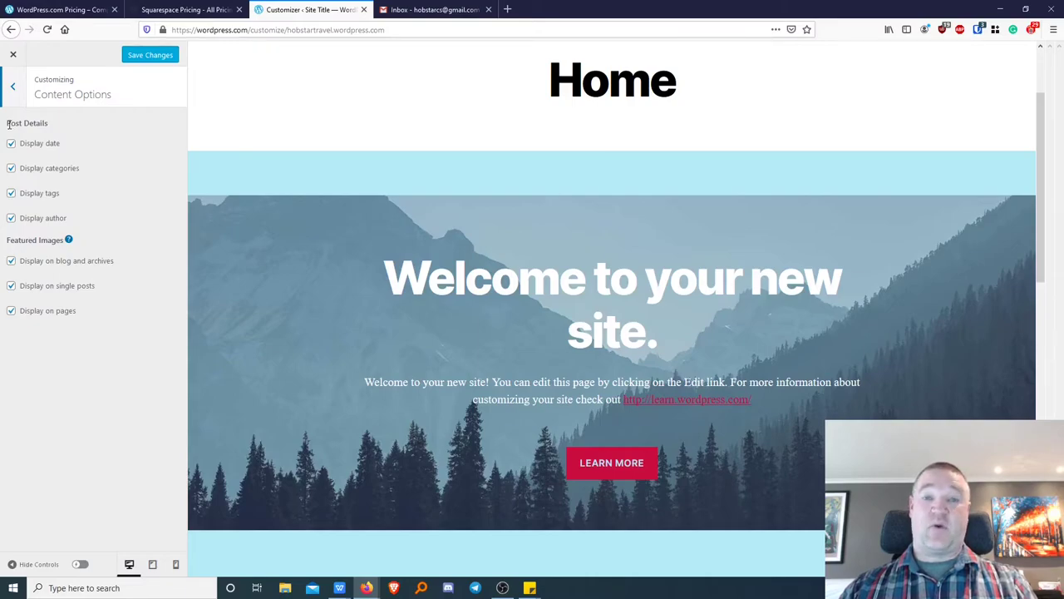
drag(8, 123, 67, 129)
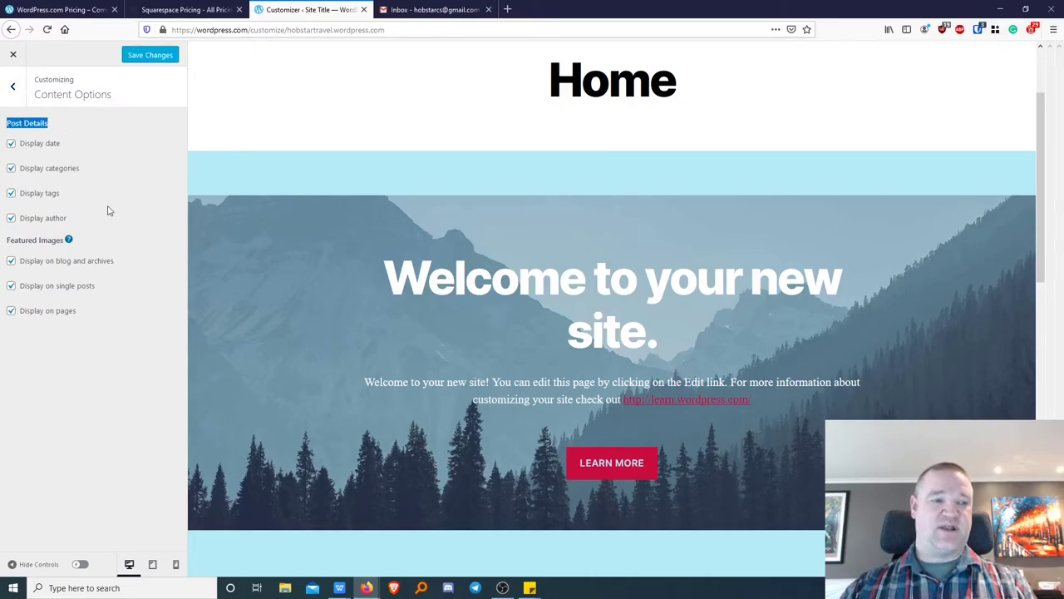
click(18, 169)
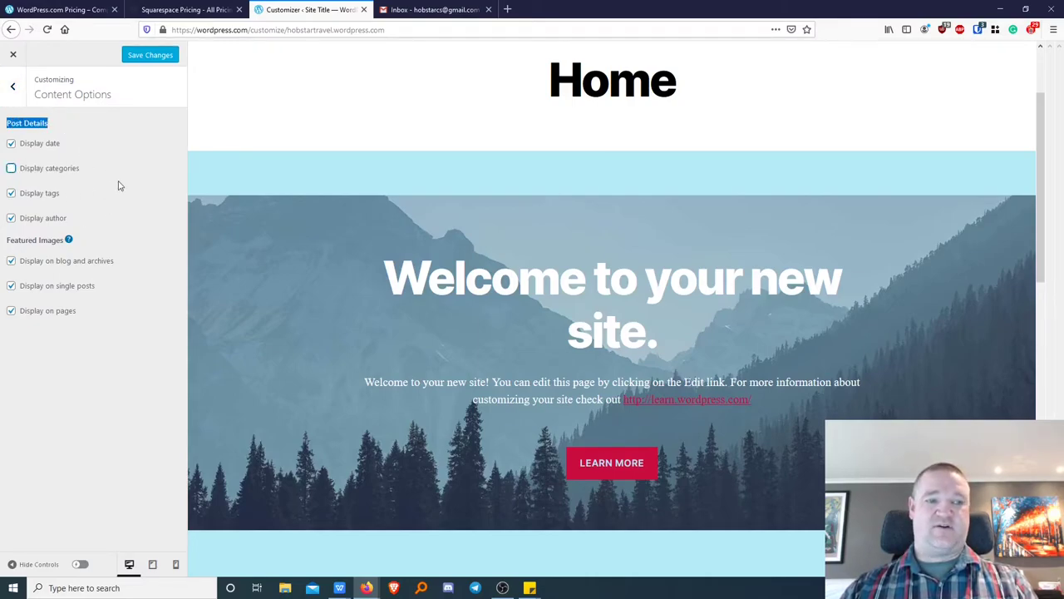
click(10, 193)
drag(62, 148, 19, 145)
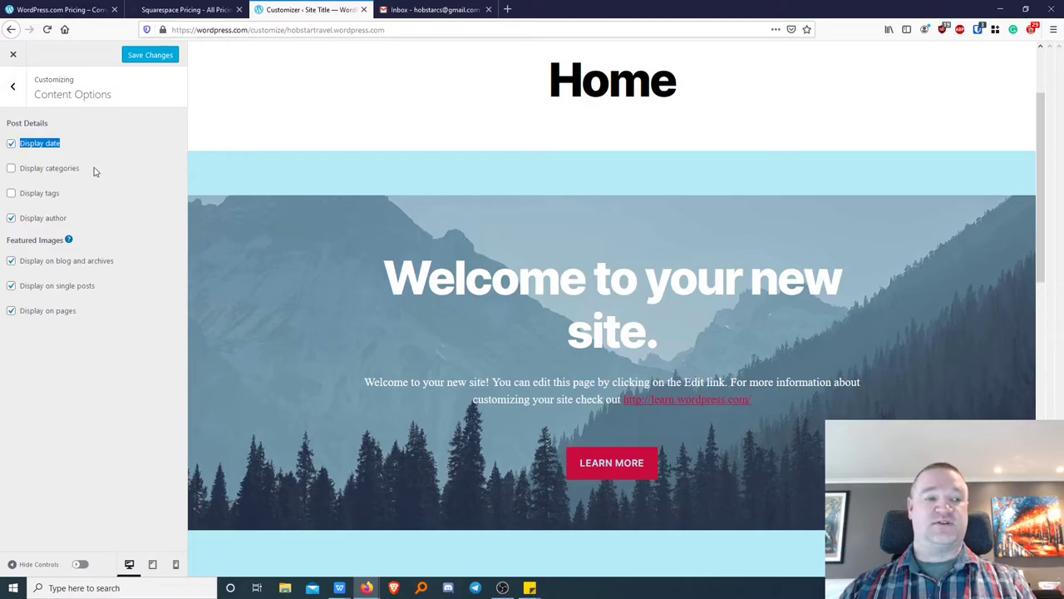
drag(82, 171, 18, 171)
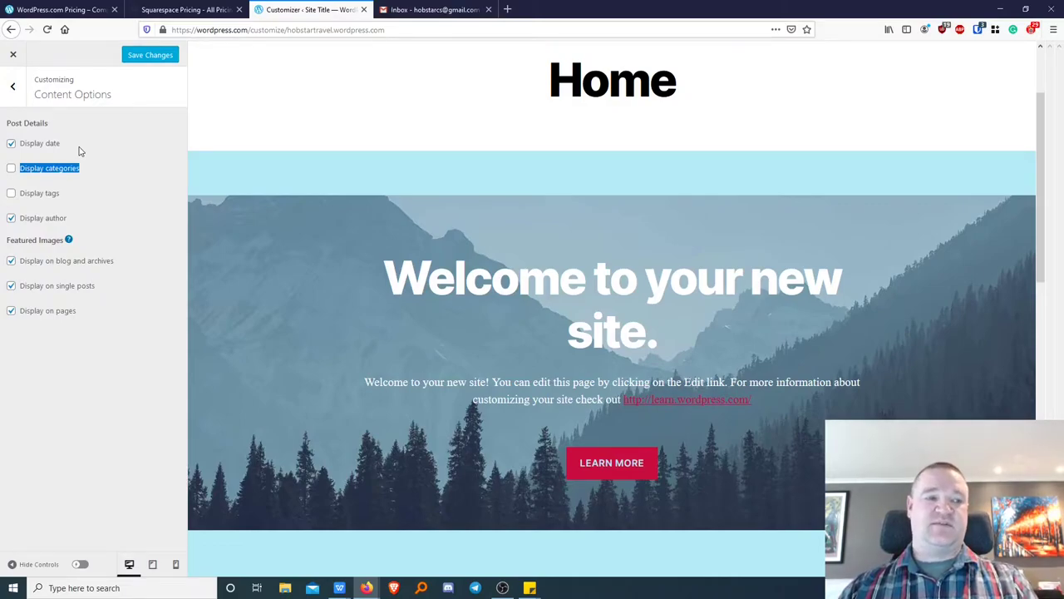
click(74, 221)
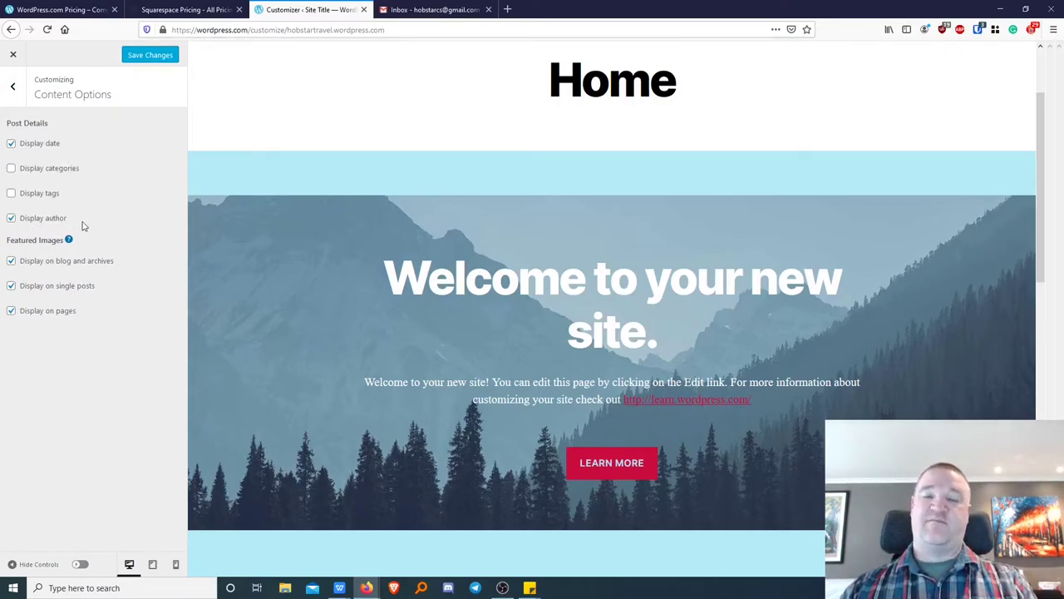
click(11, 218)
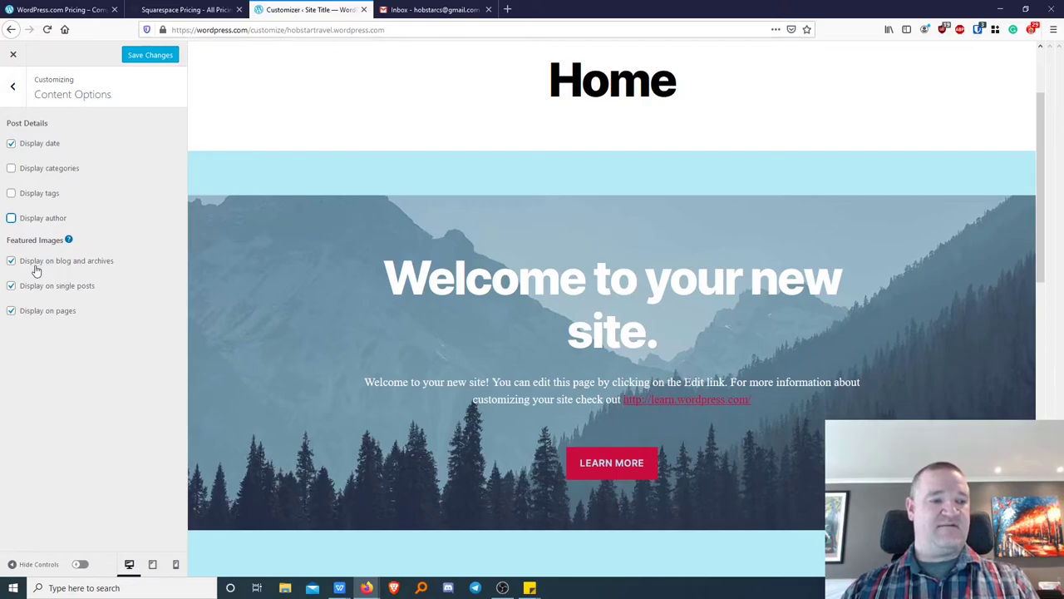
Save the Content Options changes and preview the site at tablet width.
click(158, 54)
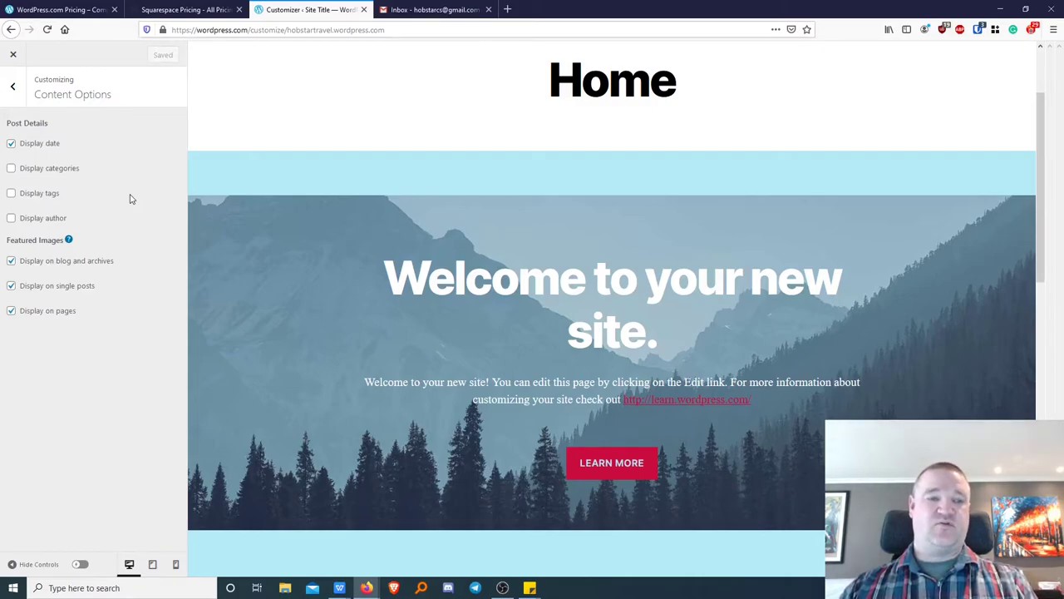
click(154, 567)
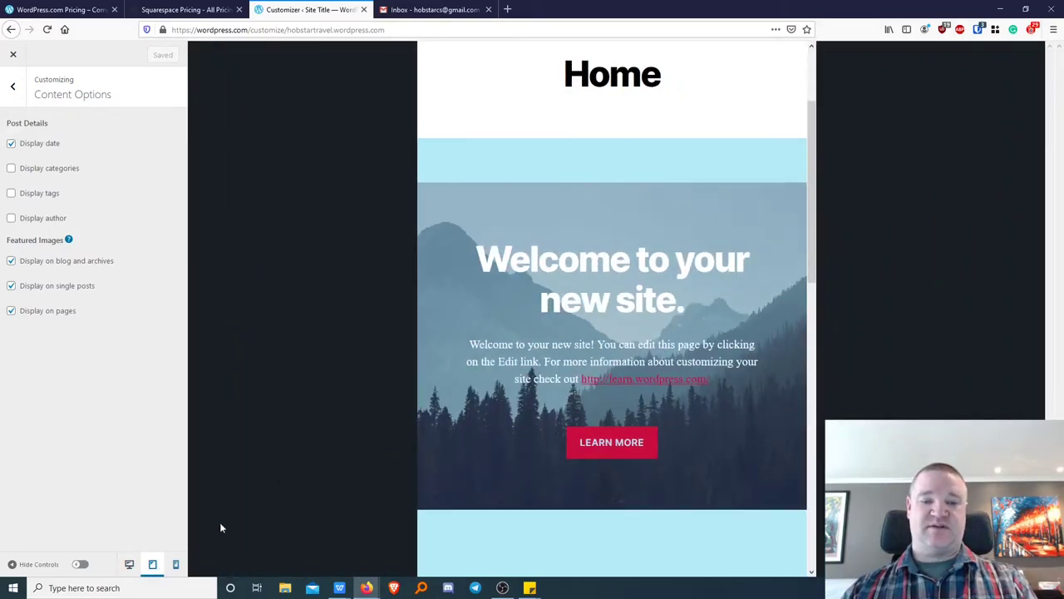
scroll(541, 231, down, 10)
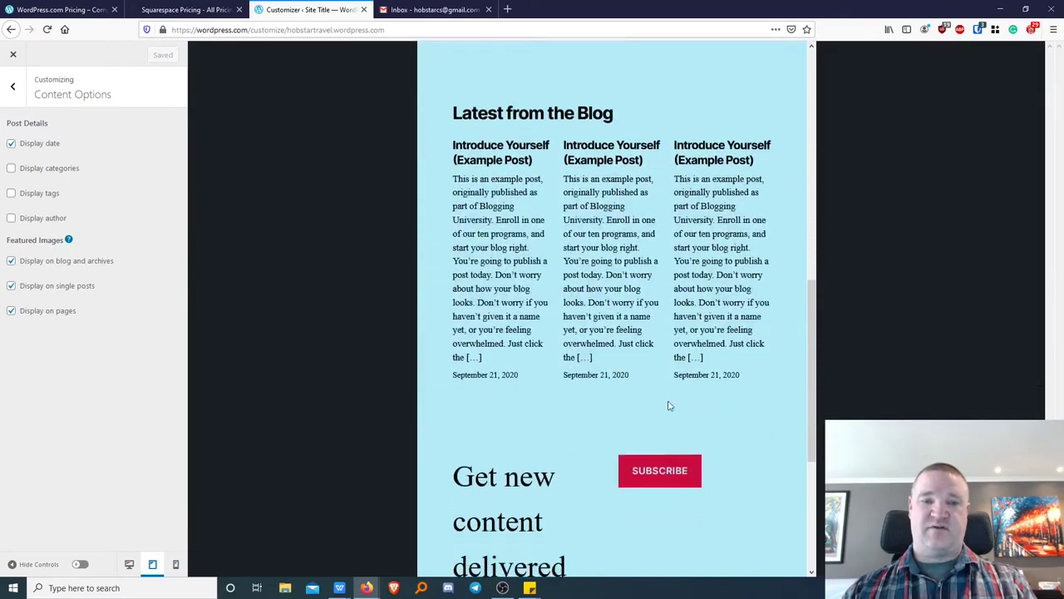
scroll(666, 404, up, 10)
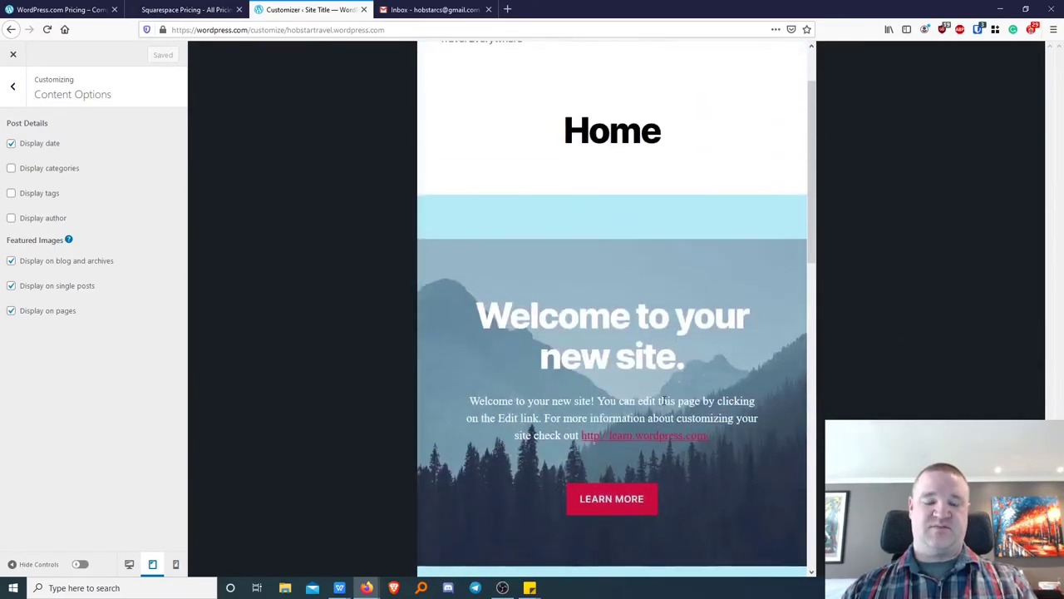
Preview the site at mobile width, return to desktop width, then switch to Gmail.
click(176, 563)
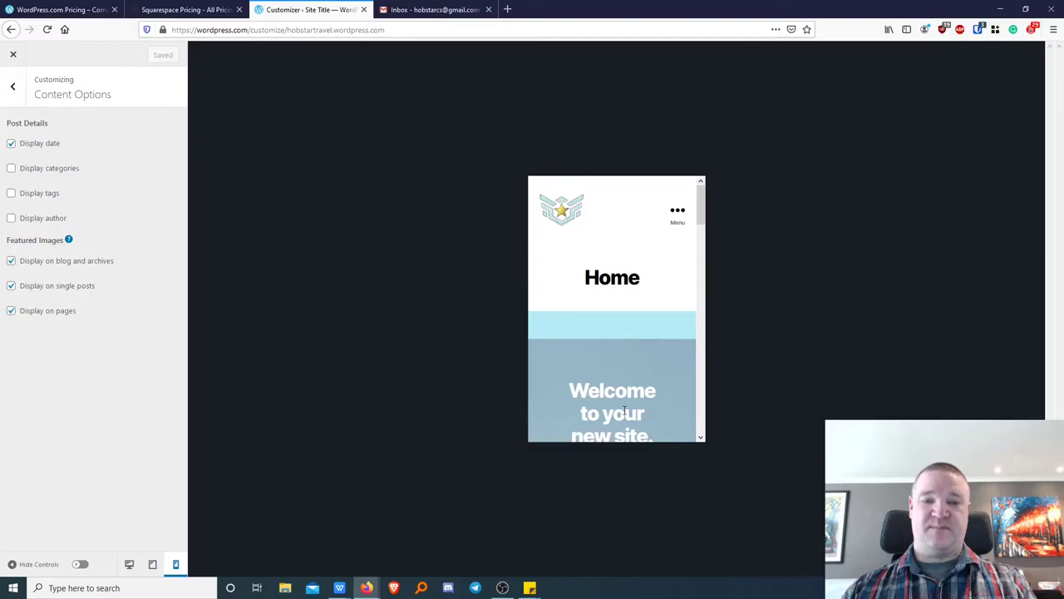
scroll(618, 254, down, 10)
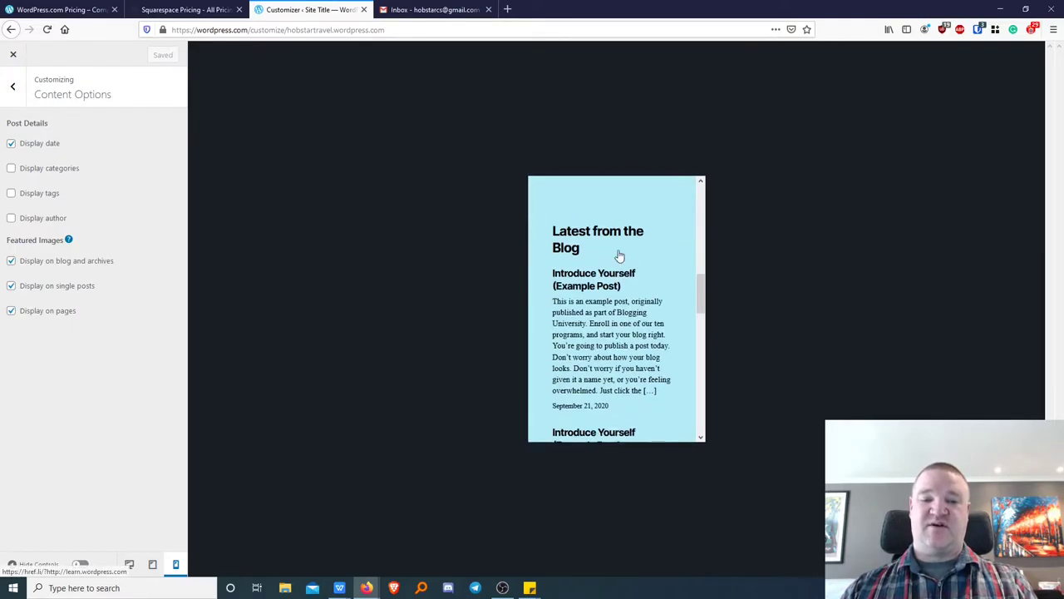
scroll(618, 260, down, 10)
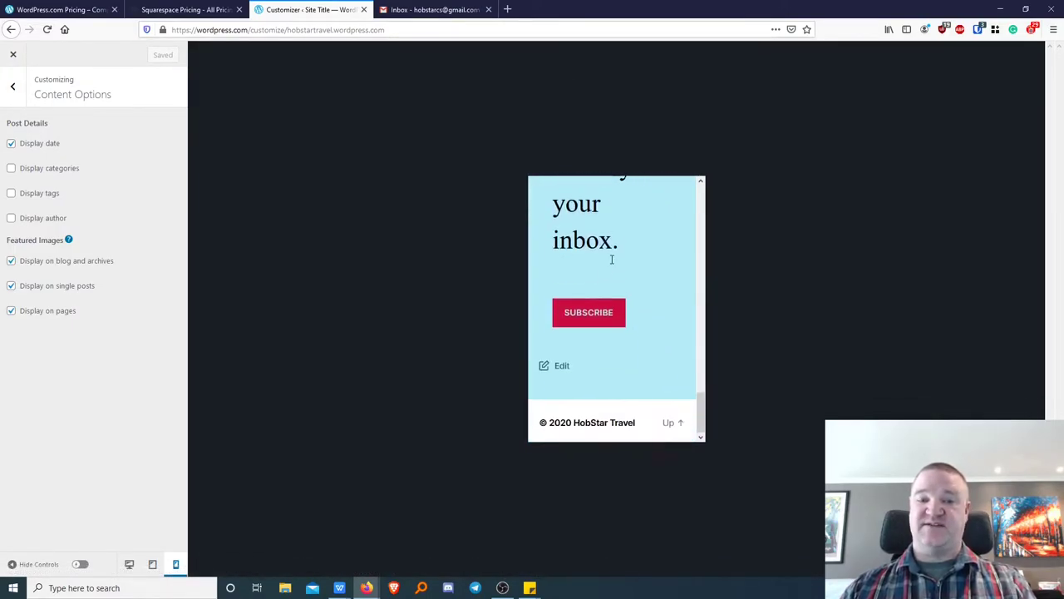
scroll(619, 356, up, 20)
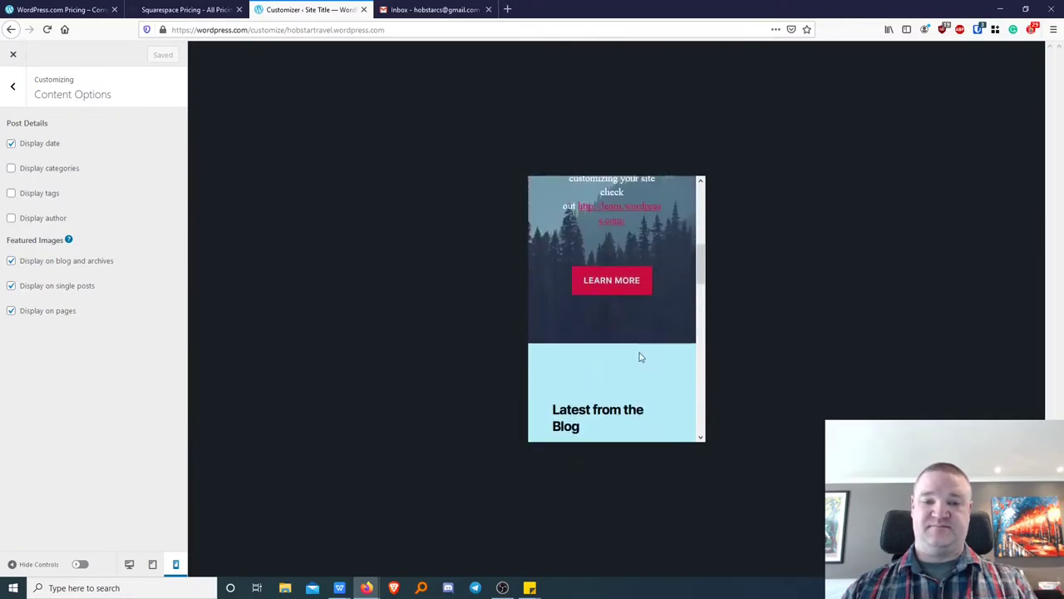
click(129, 564)
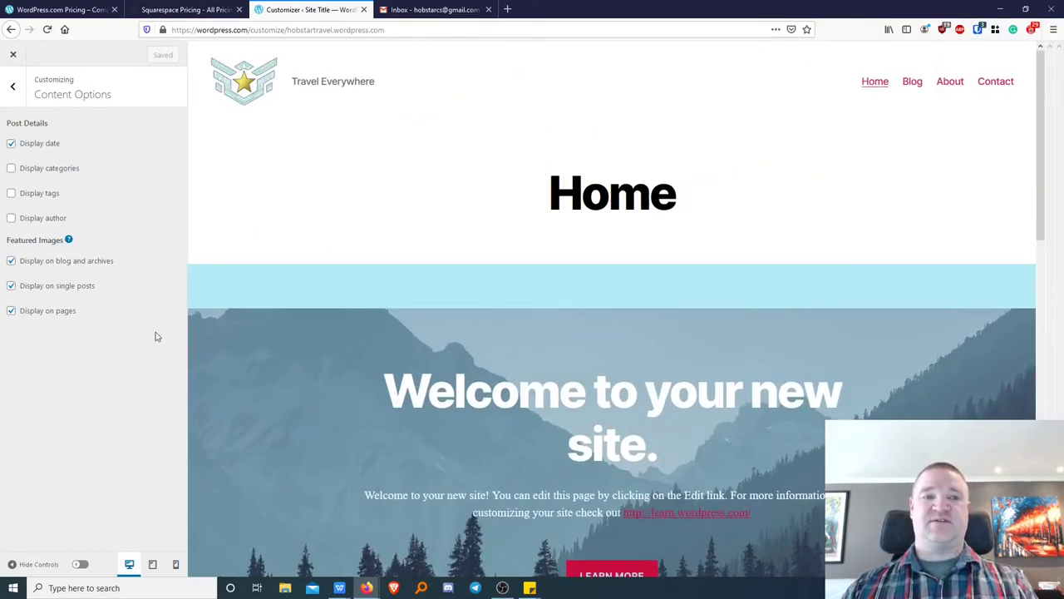
click(434, 10)
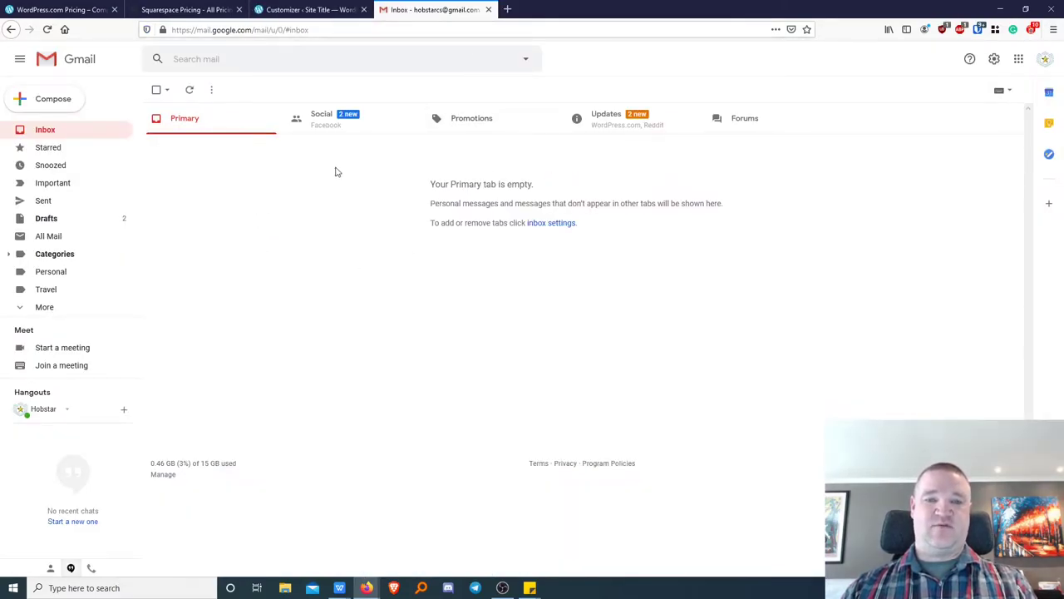
Confirm the account email through the WordPress.com activation message in Updates, then return to the Customizer.
click(608, 121)
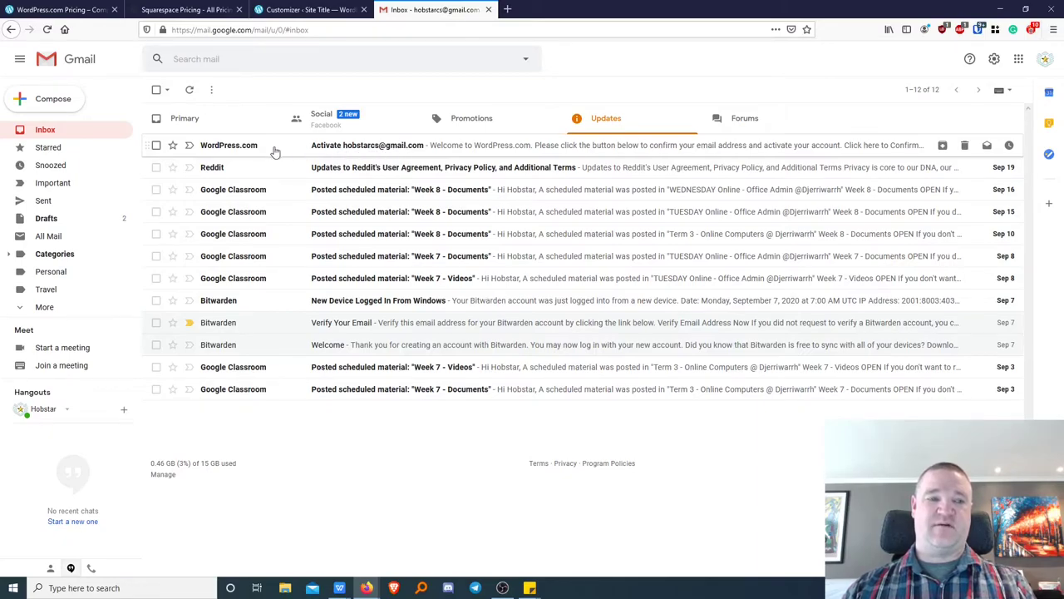
click(245, 147)
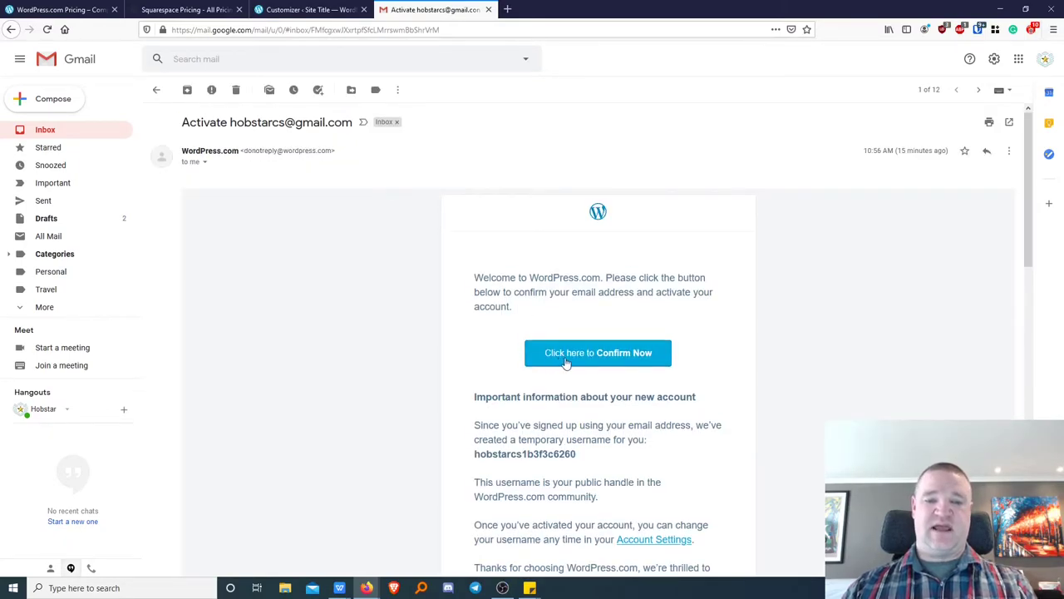
click(605, 359)
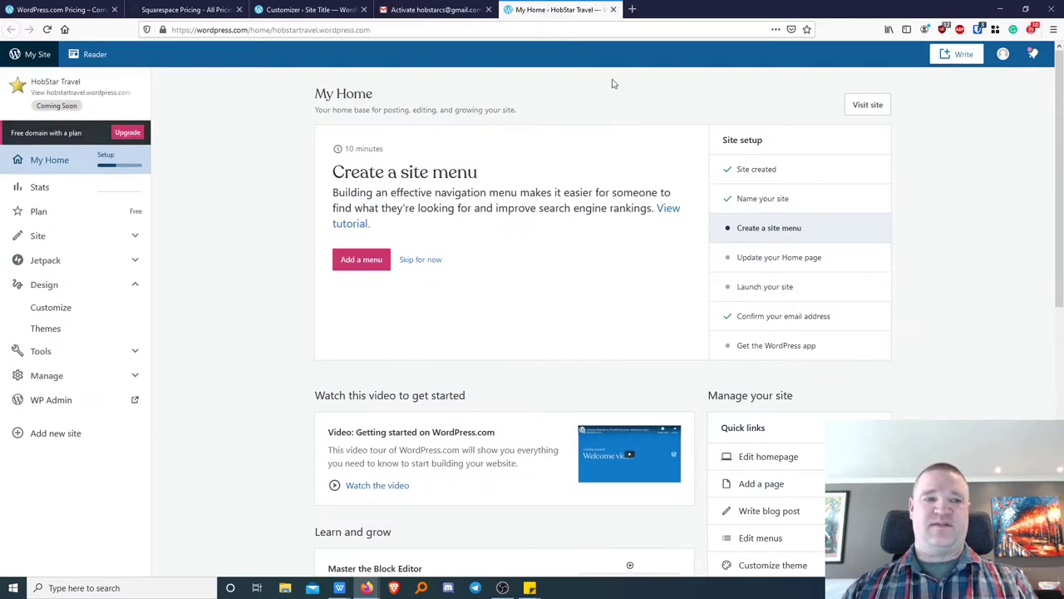
click(613, 10)
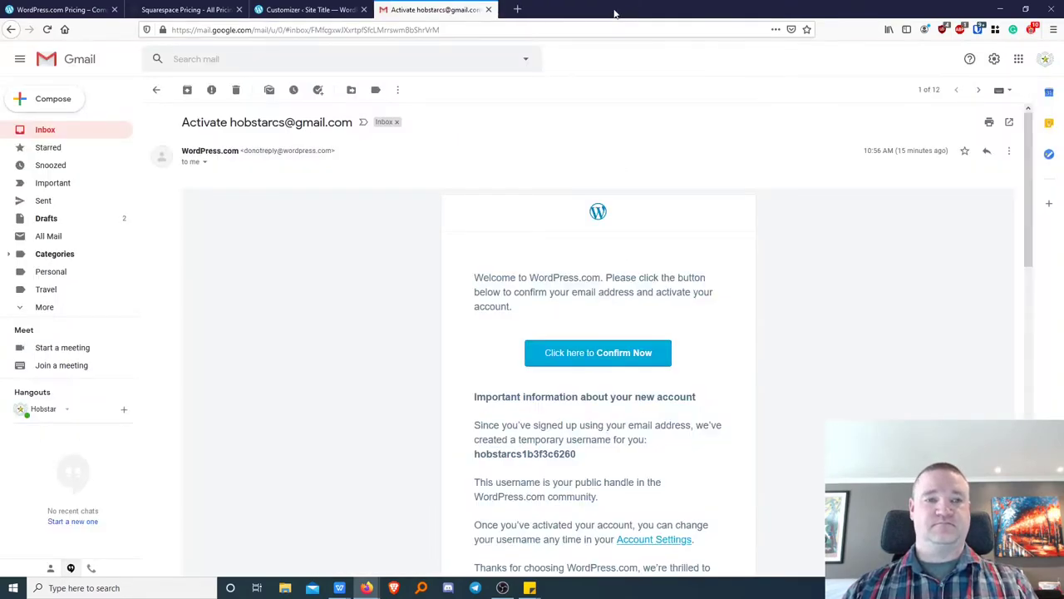
click(296, 11)
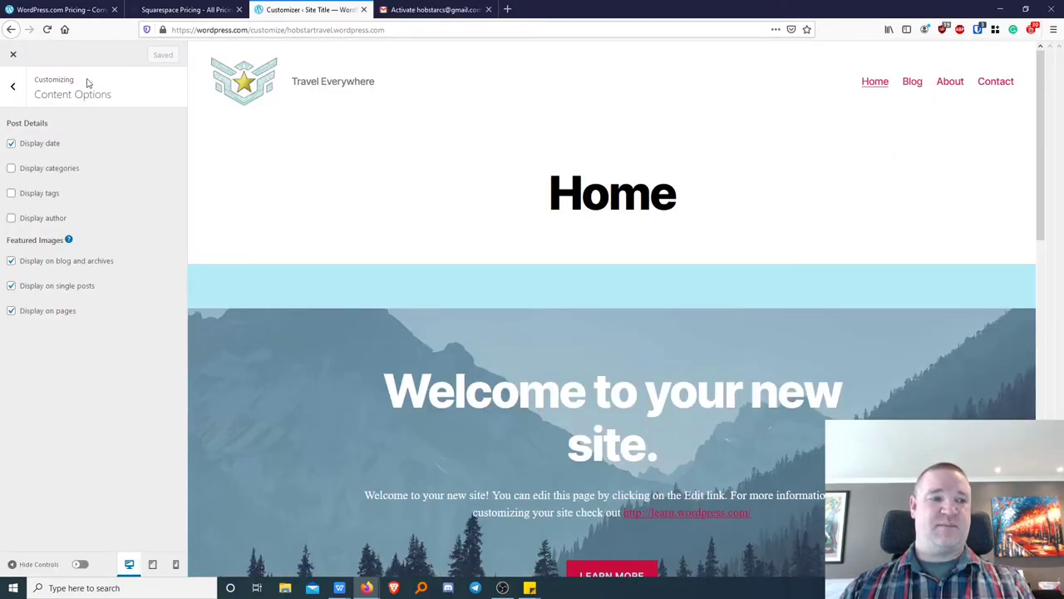
Dismiss the autosave notice and open Homepage Settings, which shows the static page Home.
click(14, 88)
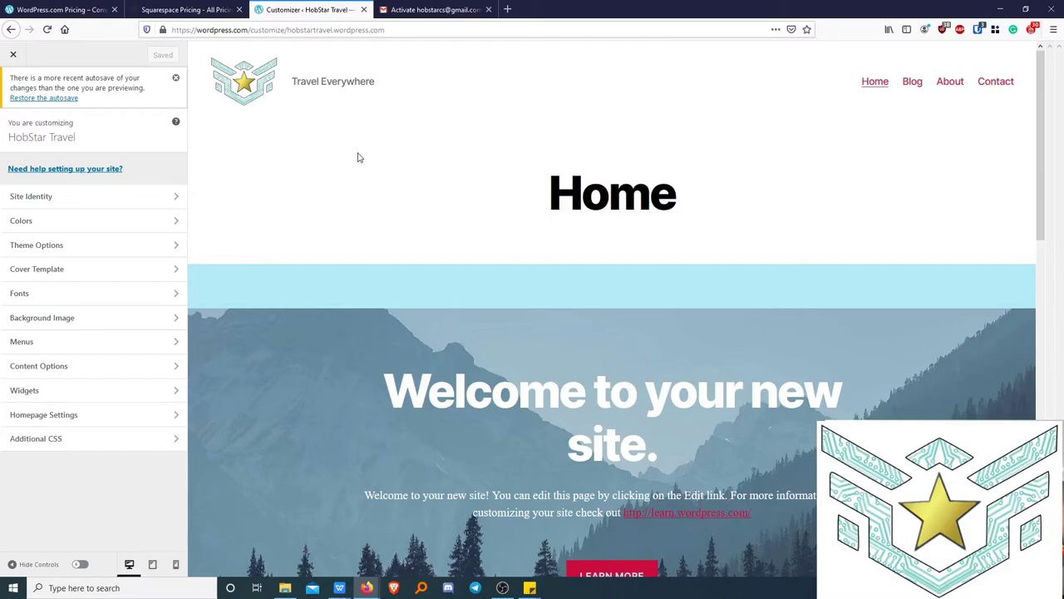
click(175, 77)
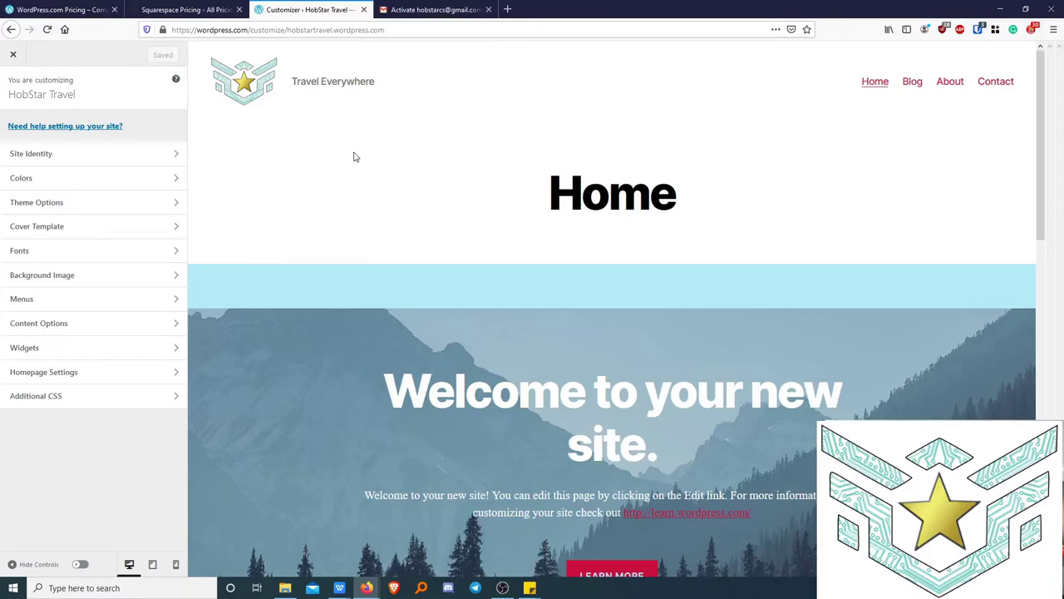
click(58, 372)
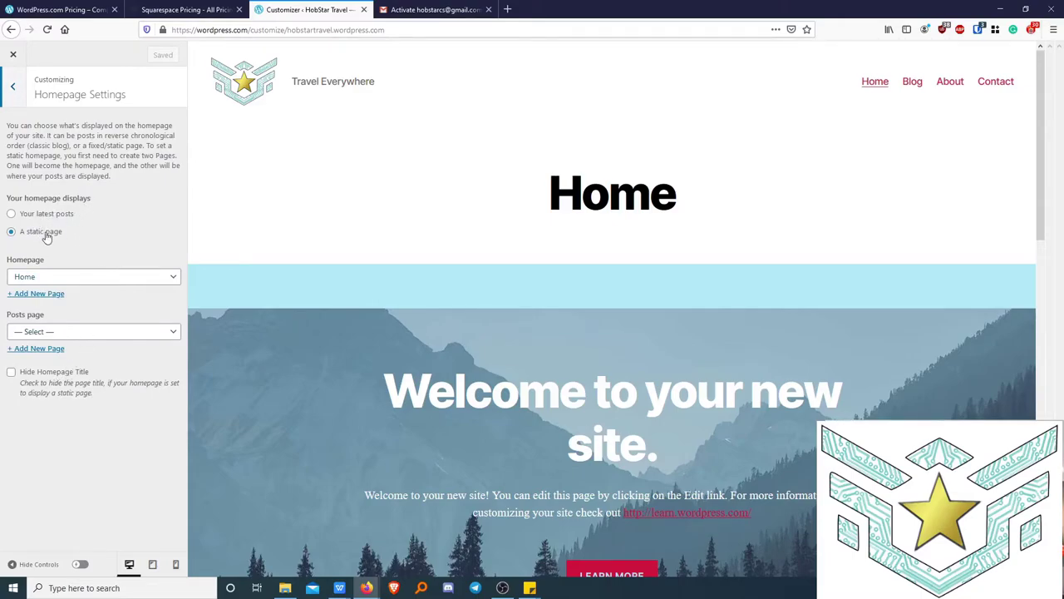
Check Home as the static homepage, then switch the homepage to Your latest posts.
click(72, 279)
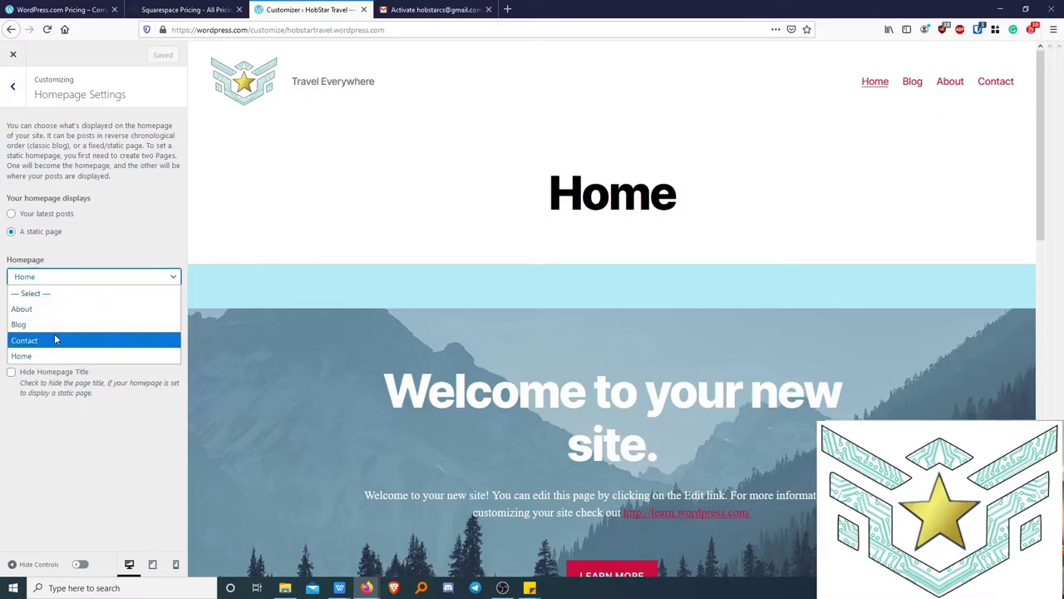
click(48, 358)
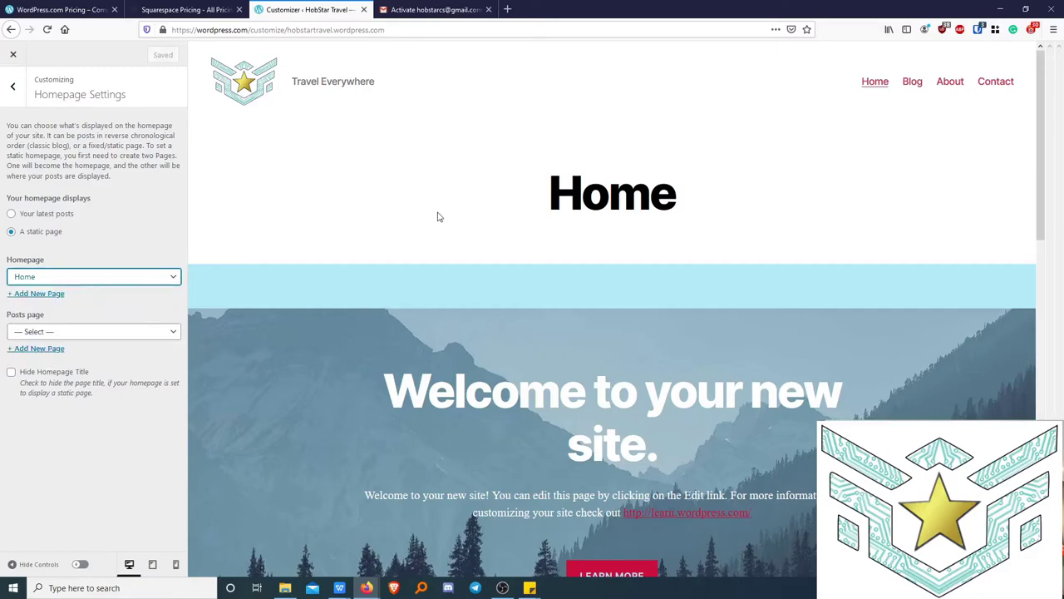
scroll(685, 367, down, 2)
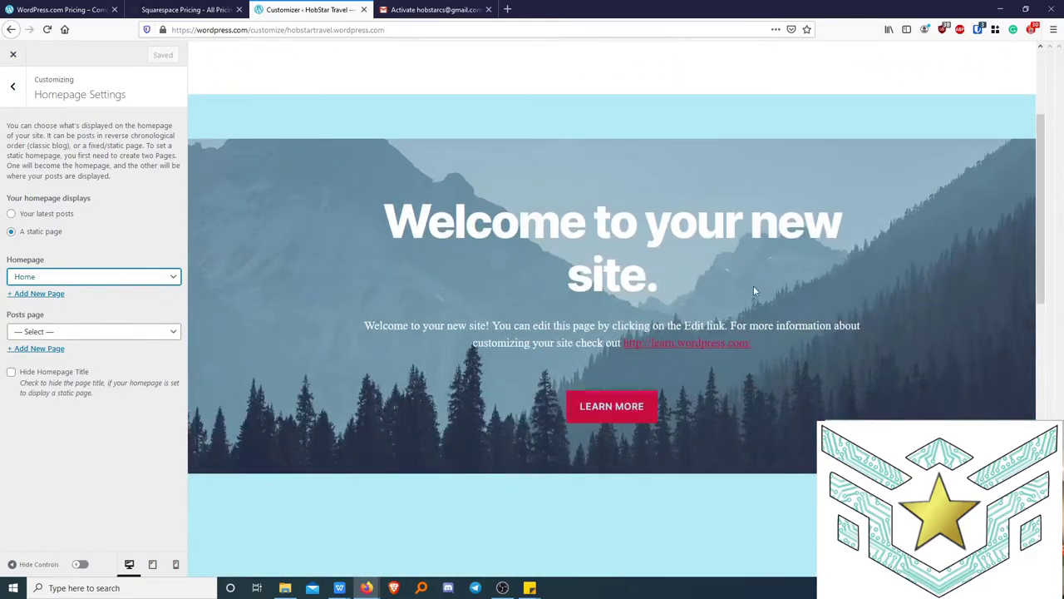
scroll(507, 345, up, 3)
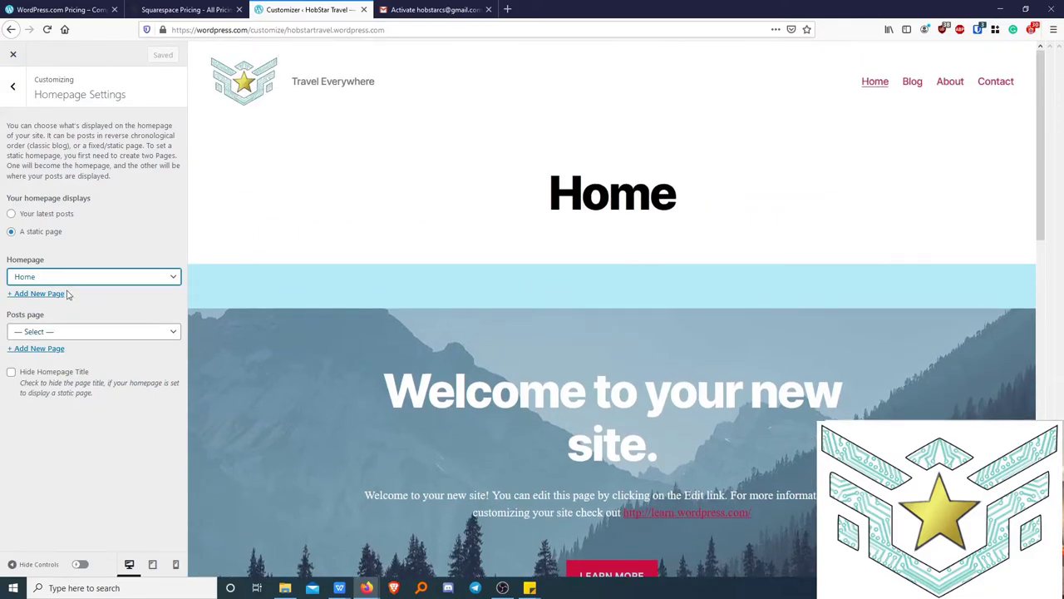
click(47, 214)
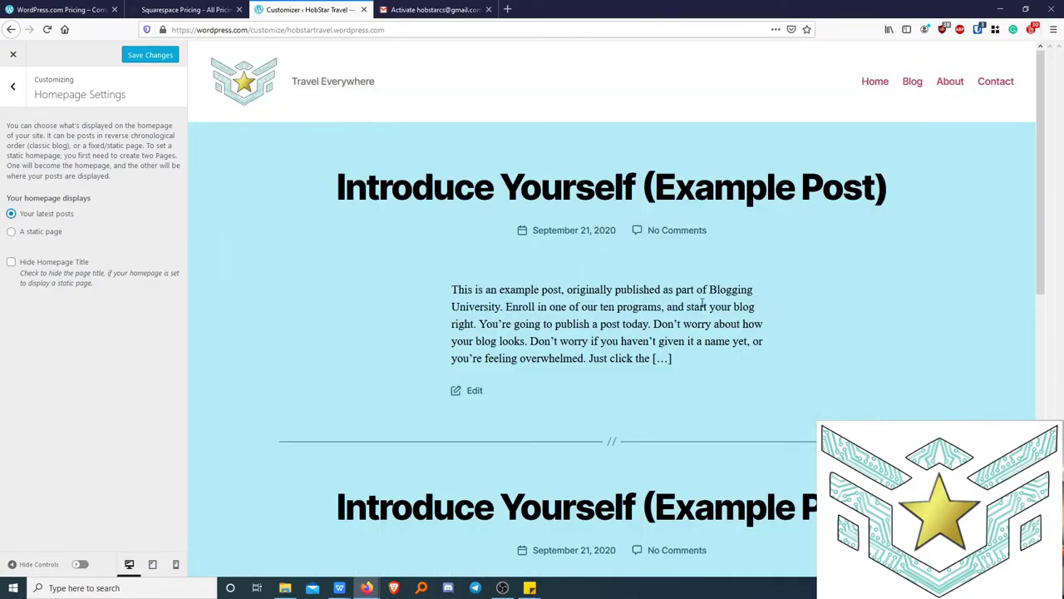
scroll(634, 342, down, 5)
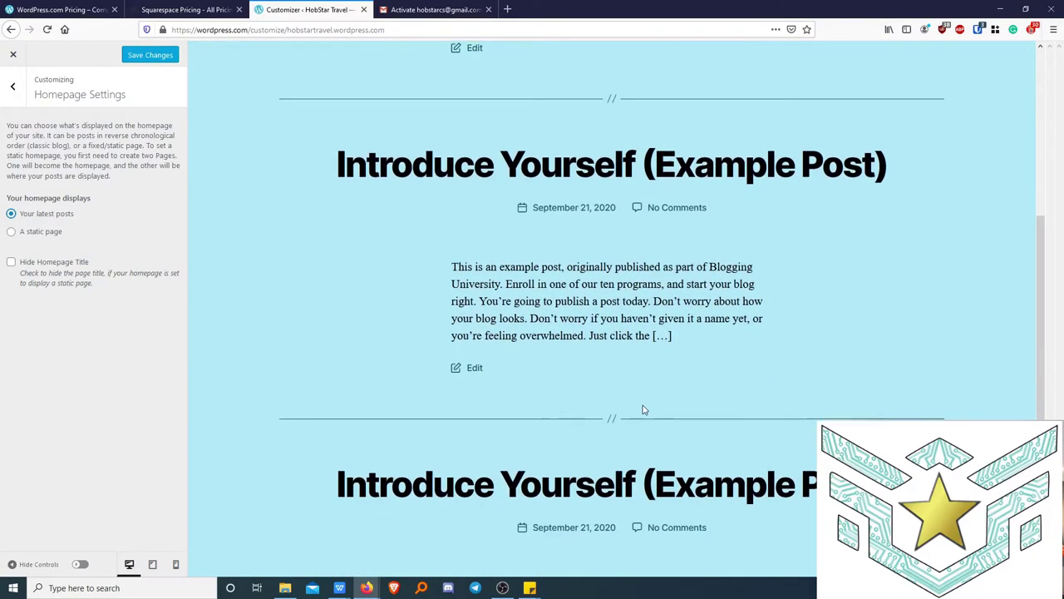
scroll(643, 404, up, 5)
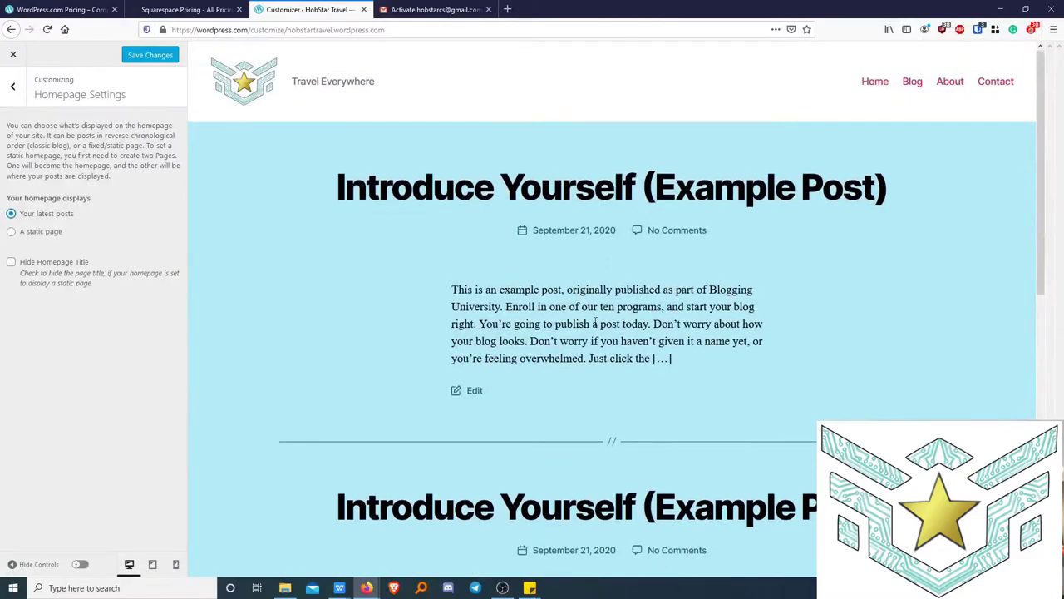
Try a static homepage with Blog as posts page, then settle on latest posts and save.
click(51, 236)
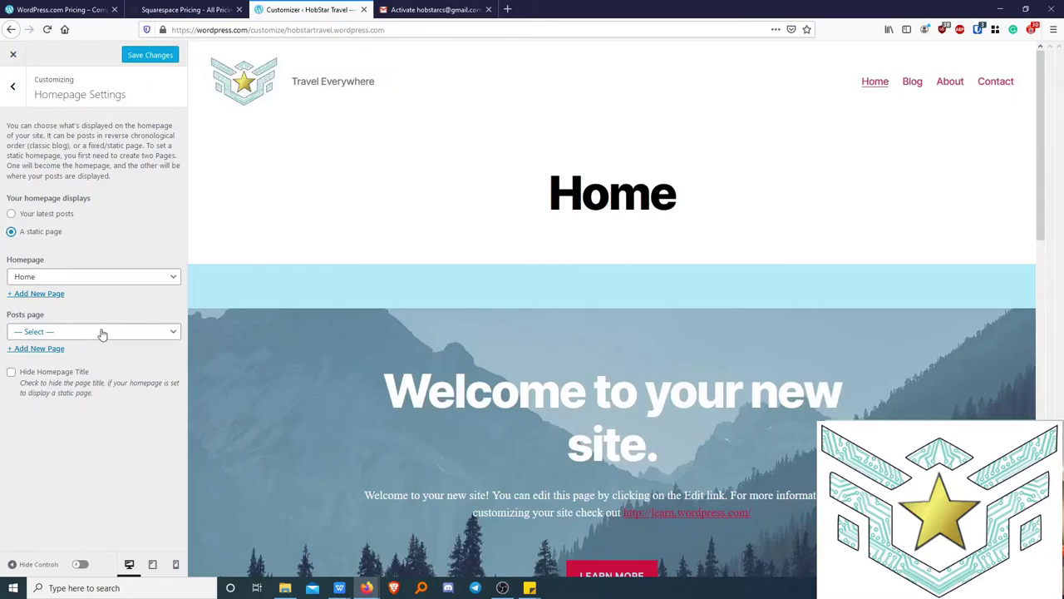
click(102, 334)
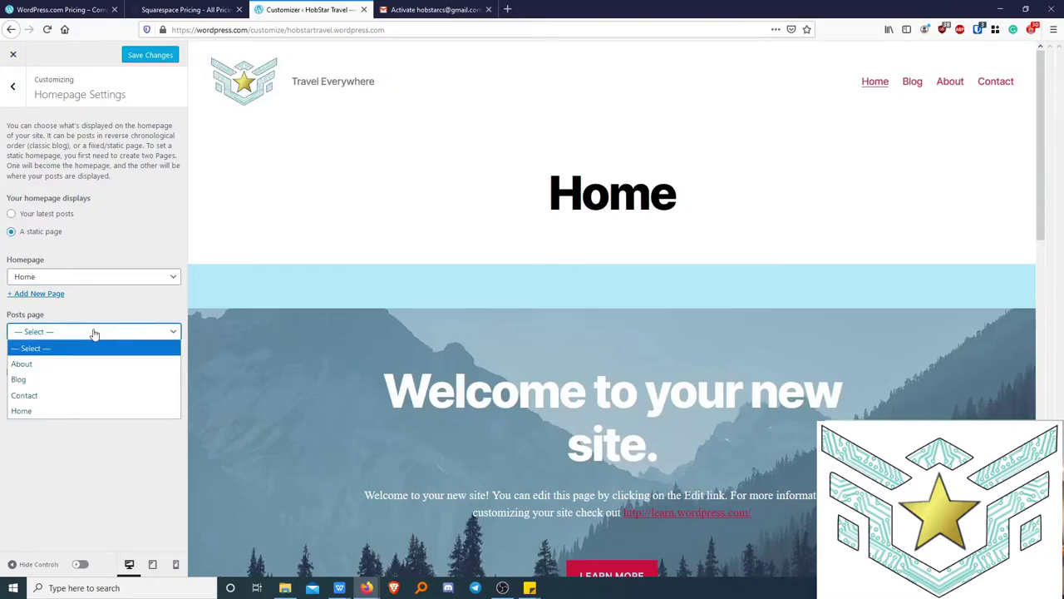
click(45, 381)
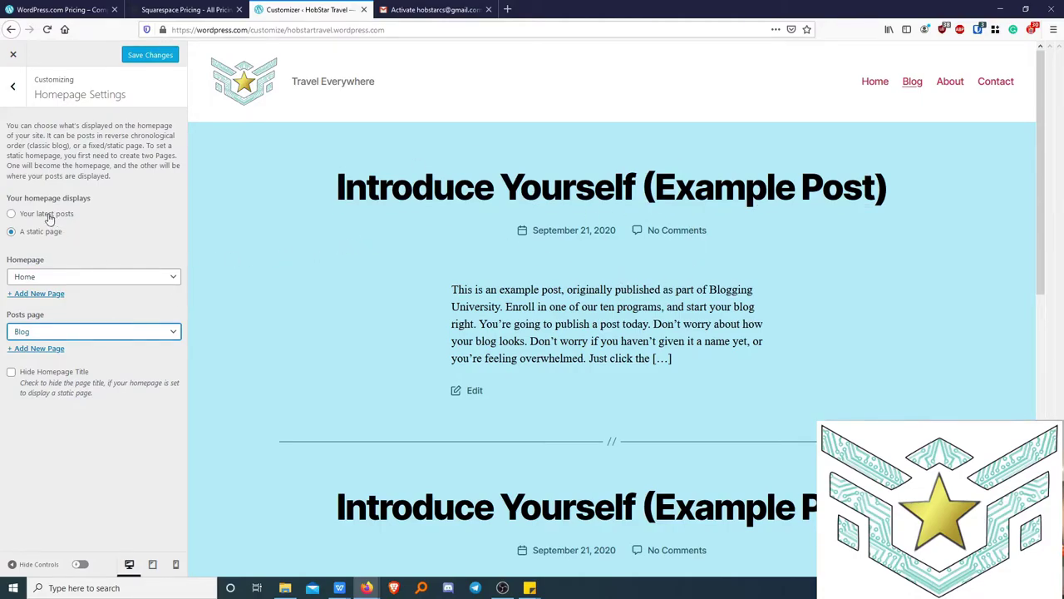
click(11, 213)
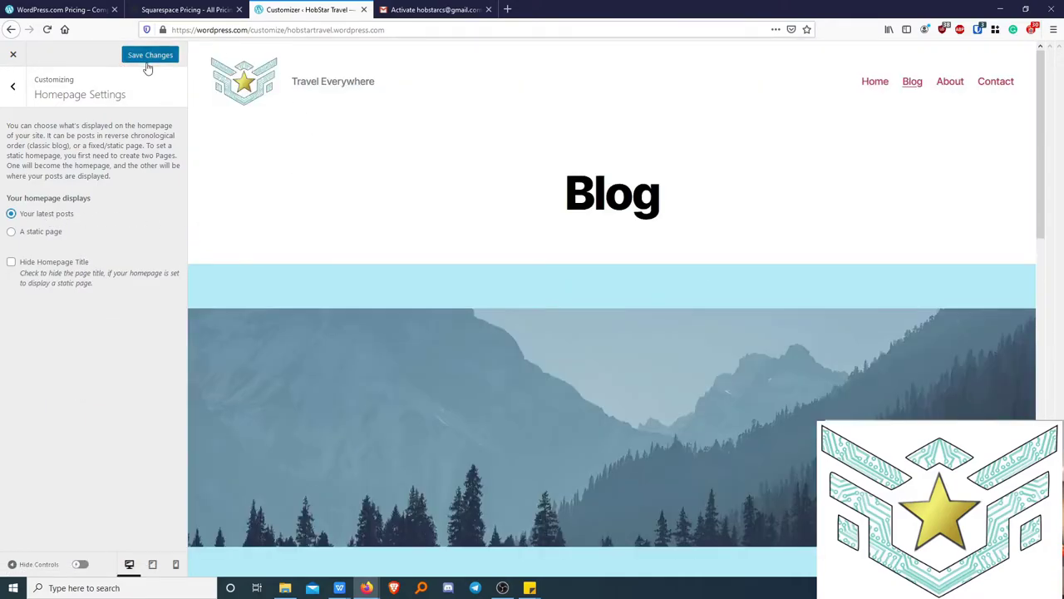
click(148, 56)
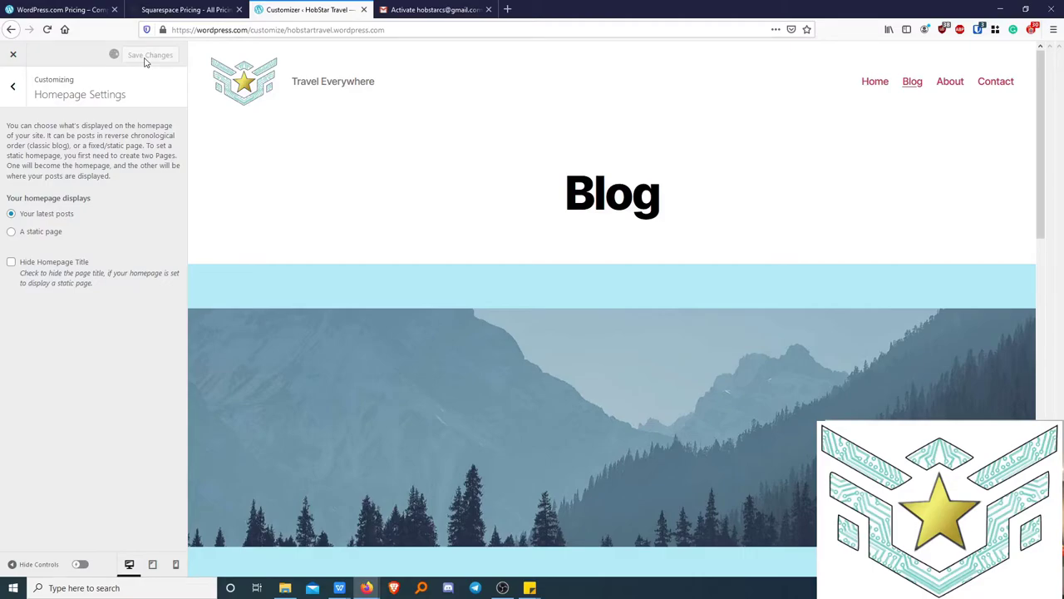
click(12, 87)
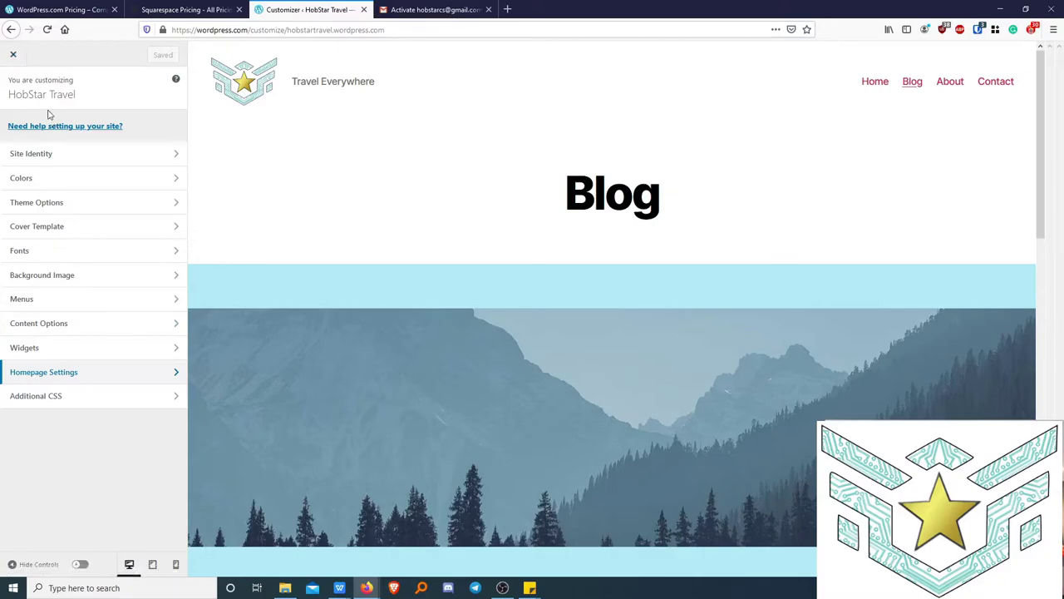
Close the Customizer and open the Posts list showing three 'Introduce Yourself (Example Post)' posts.
click(14, 56)
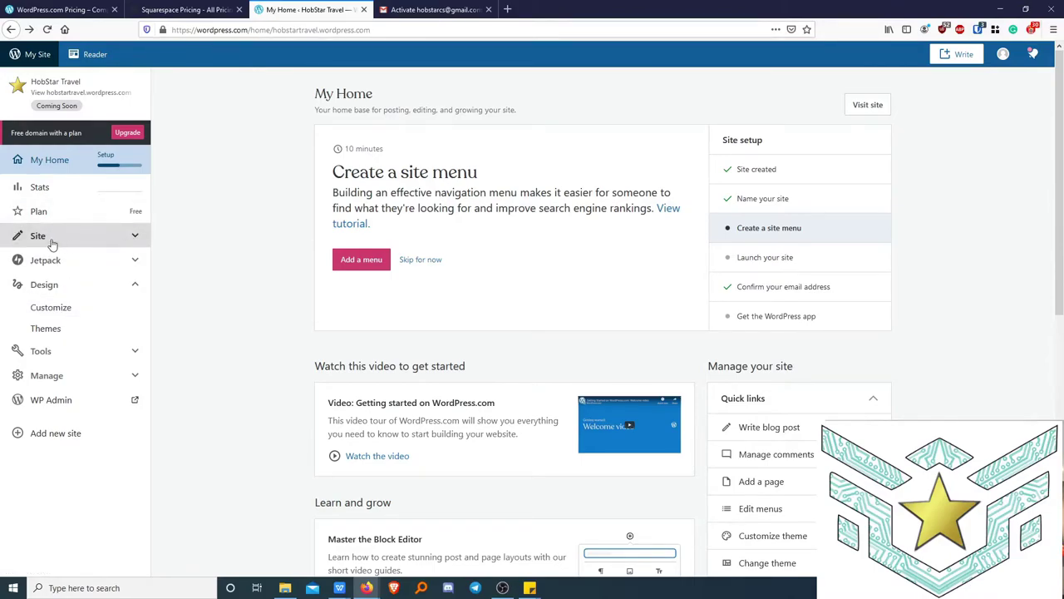
click(79, 239)
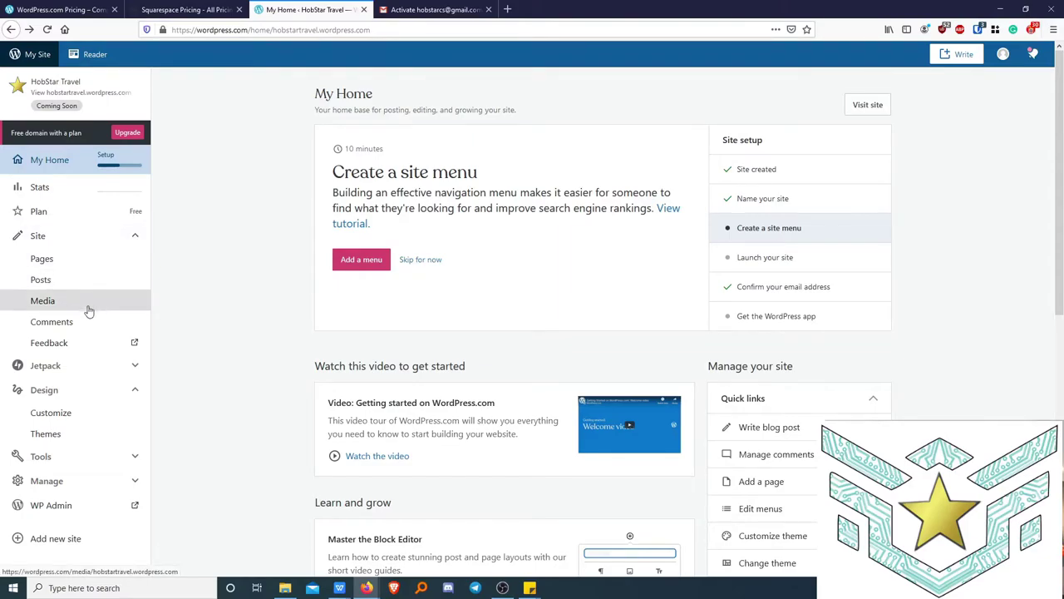
click(42, 283)
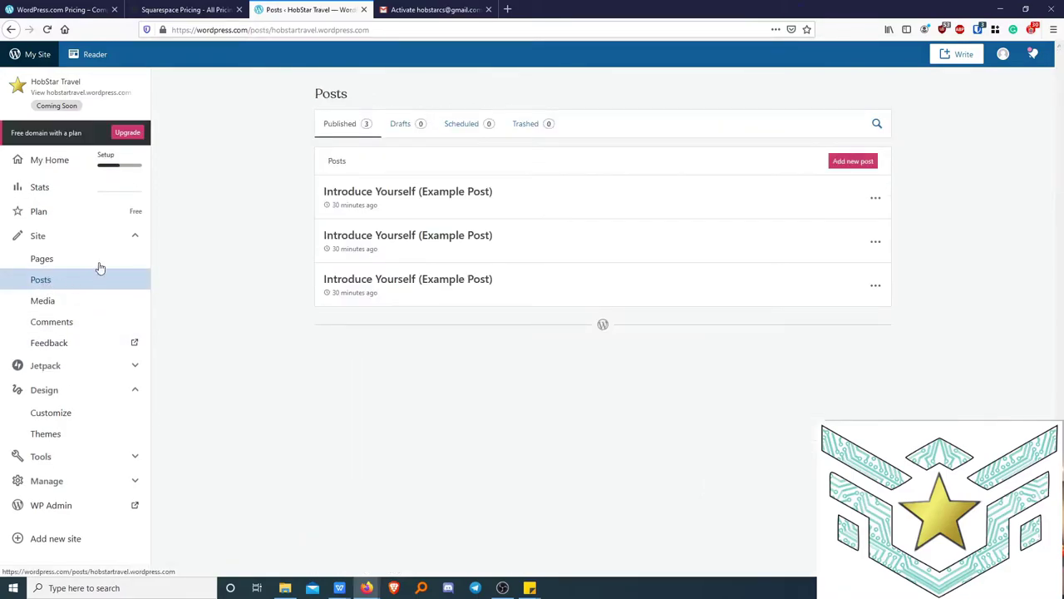
Move each of the three example posts to the trash.
click(875, 202)
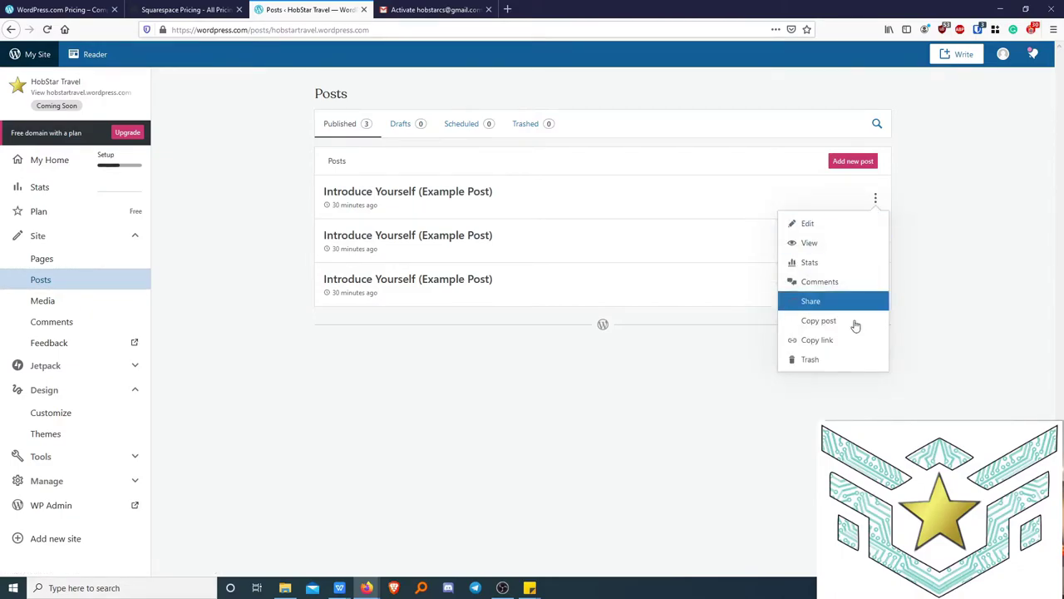
click(838, 359)
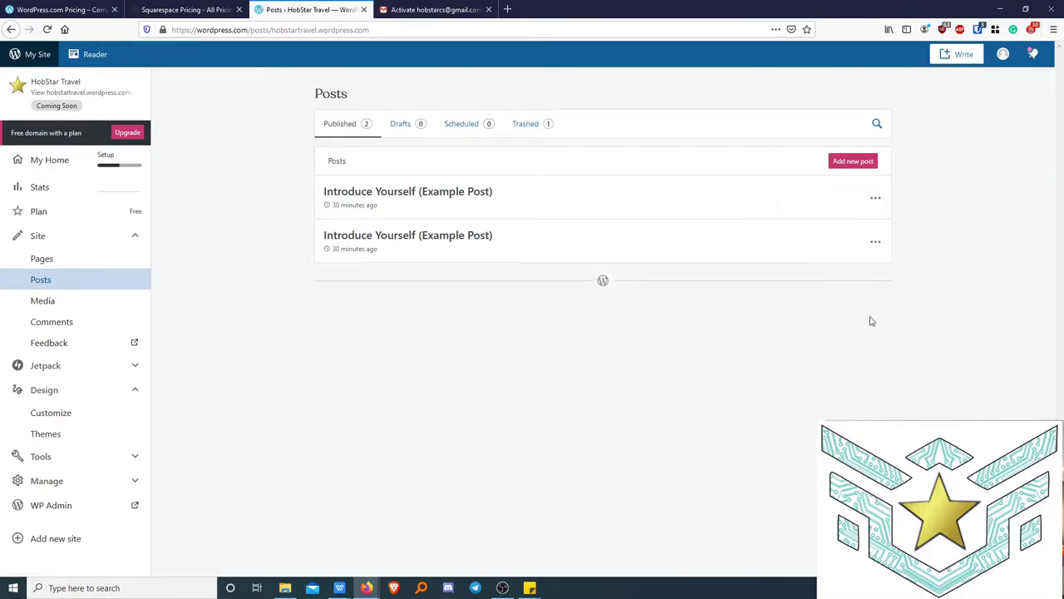
click(876, 202)
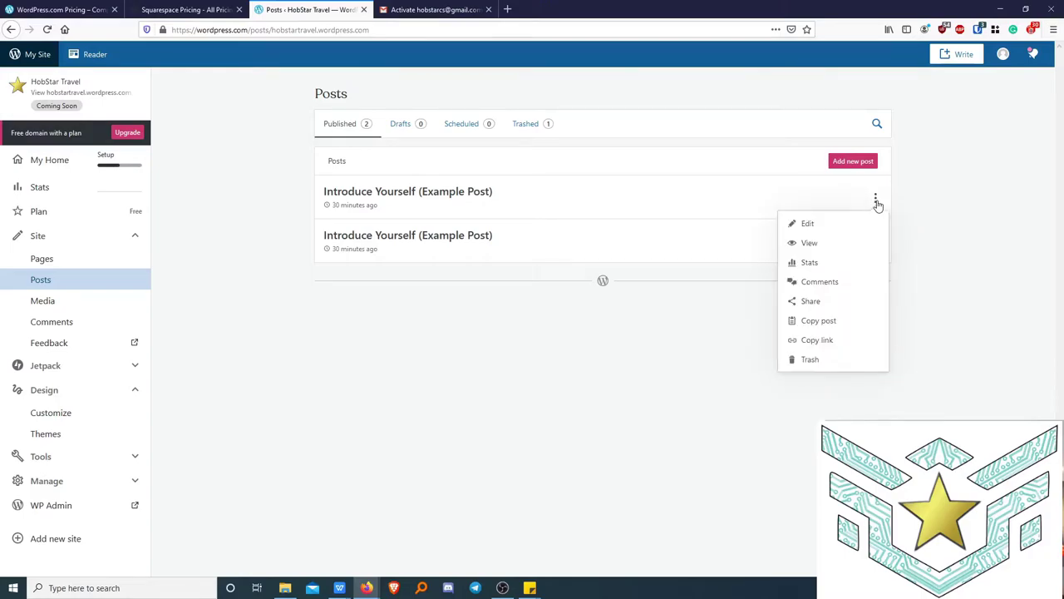
click(845, 359)
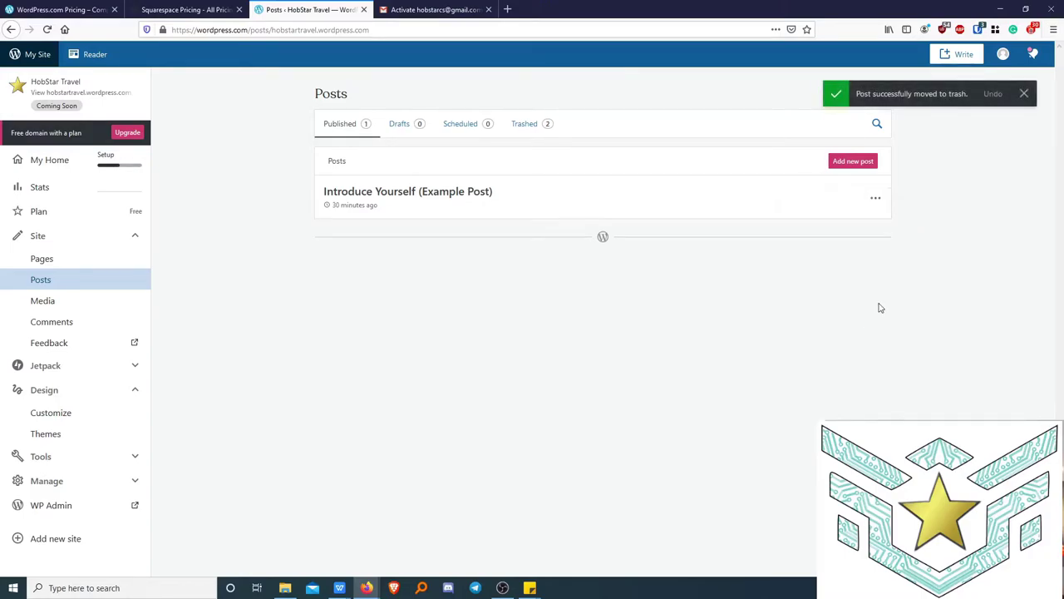
click(874, 202)
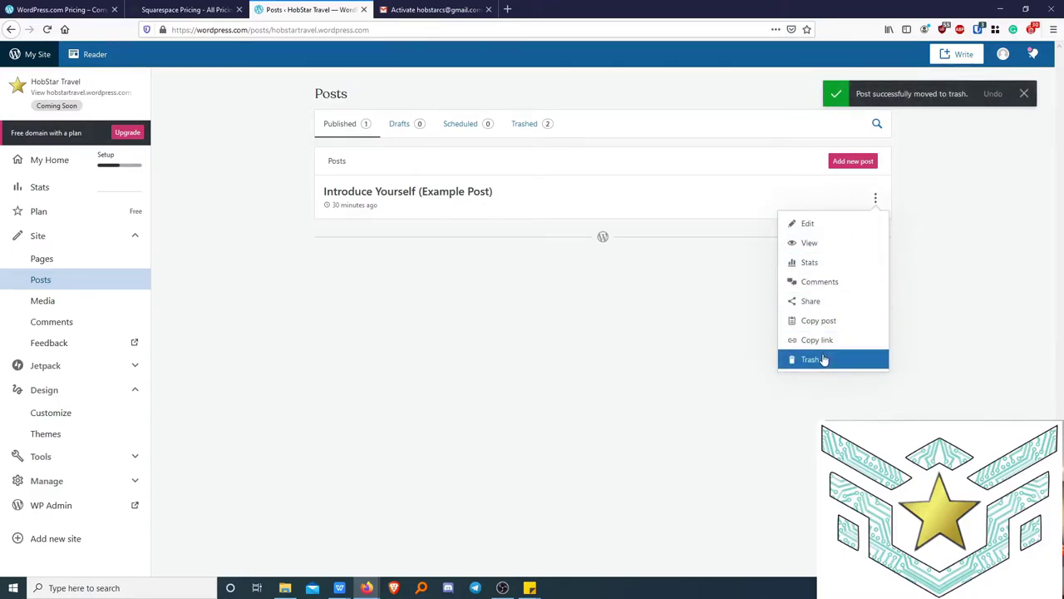
click(824, 358)
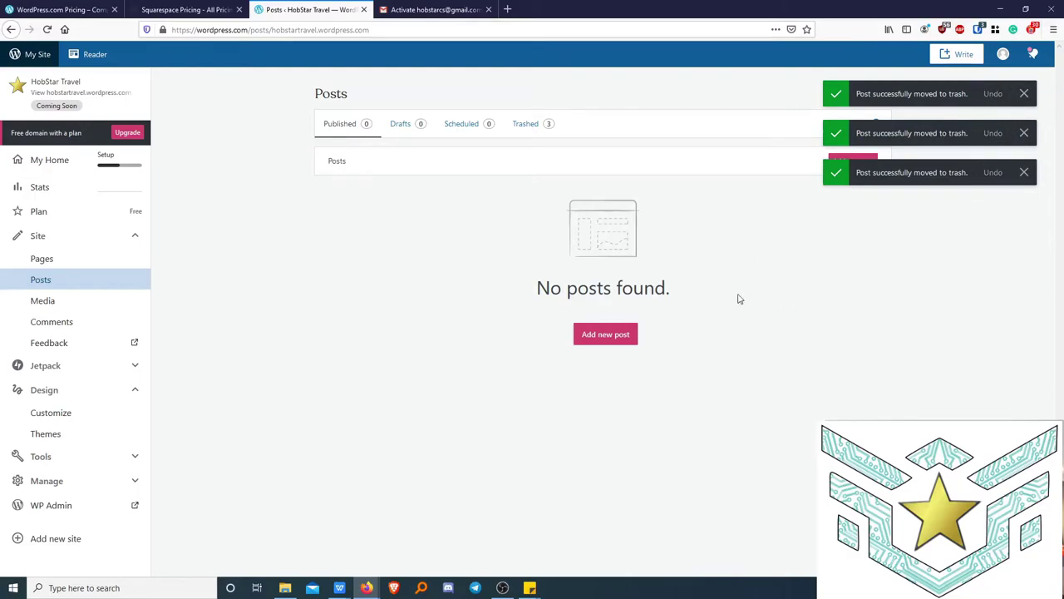
Dismiss the three moved-to-trash notices and start a new post.
click(1023, 93)
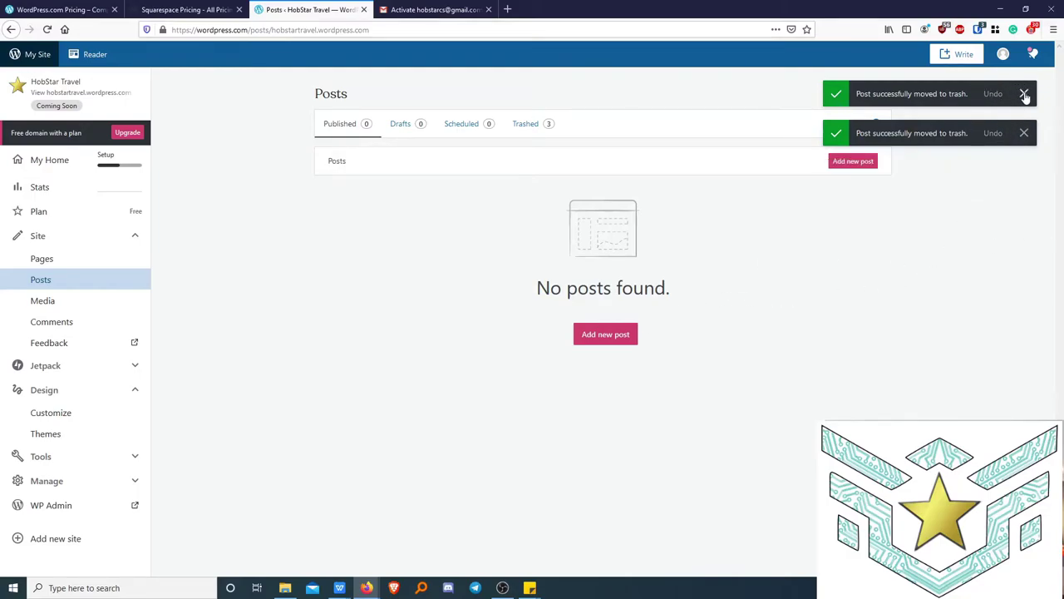
click(1023, 94)
click(1023, 94)
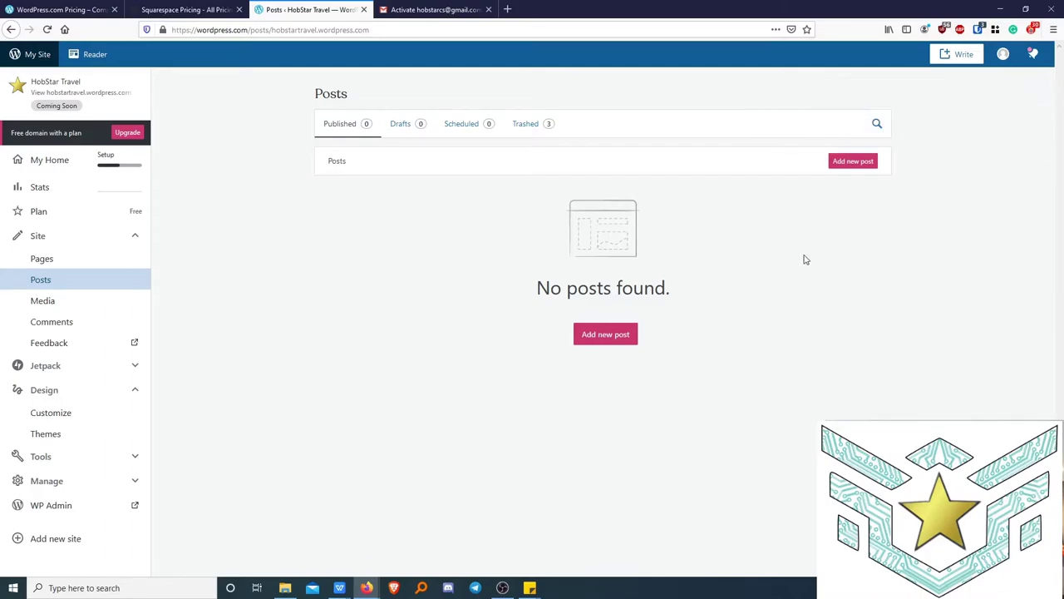
click(605, 334)
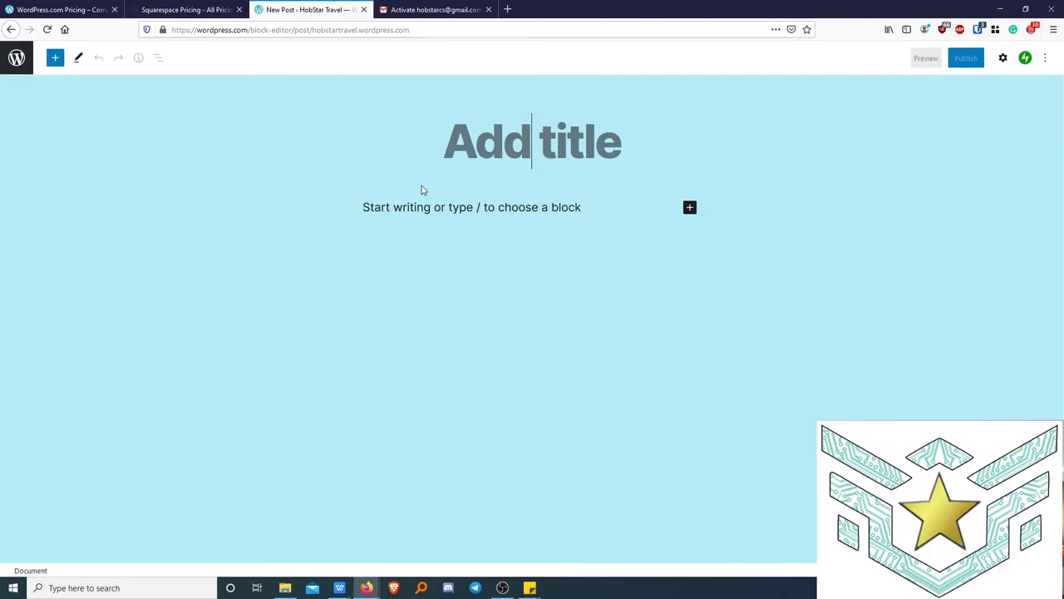
Title the new post 'Welcome to HobStar Travel'.
text(Welcome to Hobs)
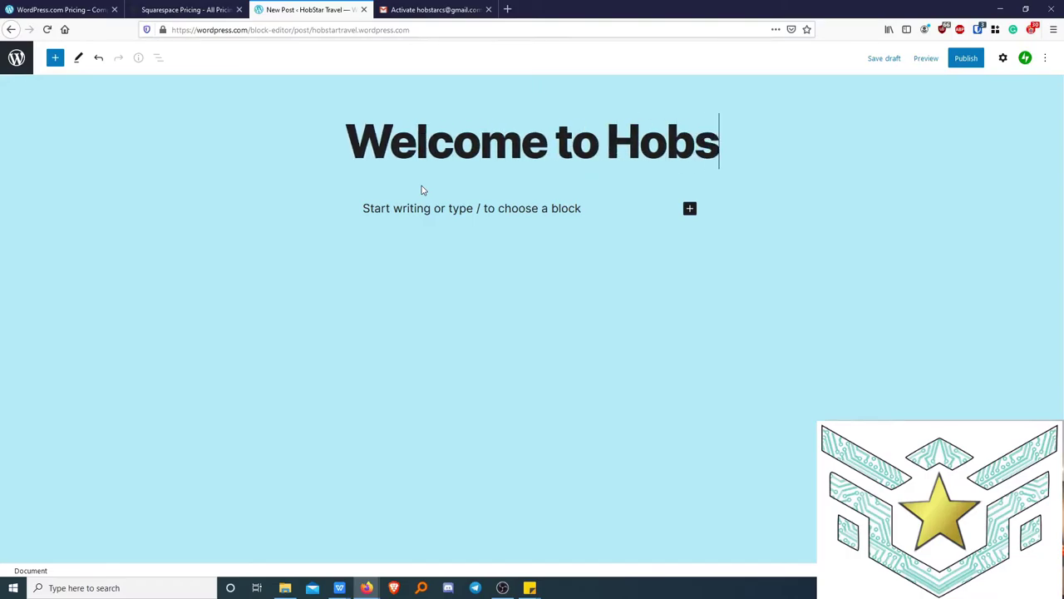
key(BackSpace)
text(St)
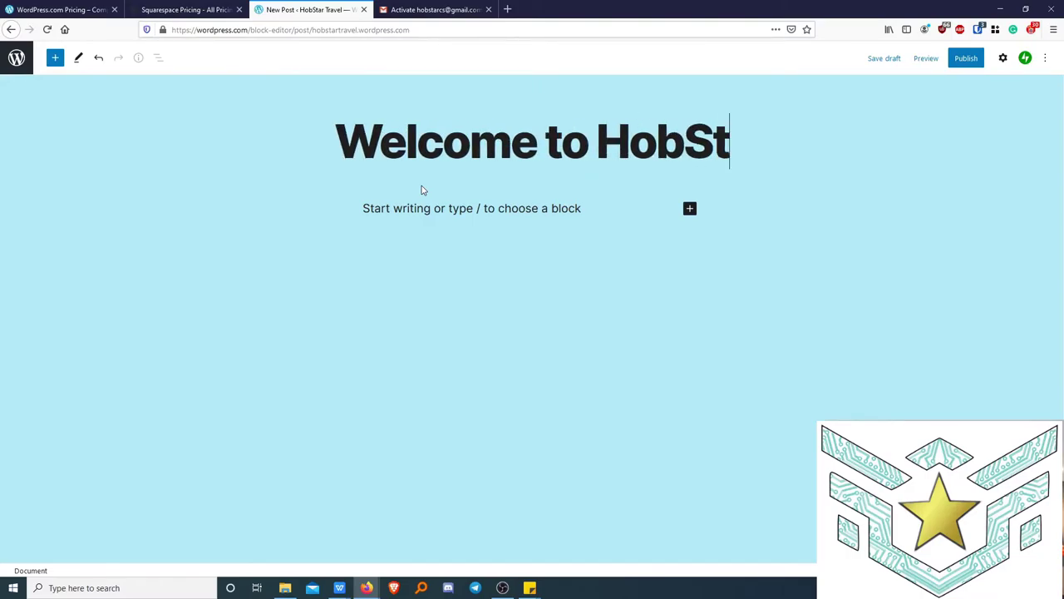
text(ar Travel)
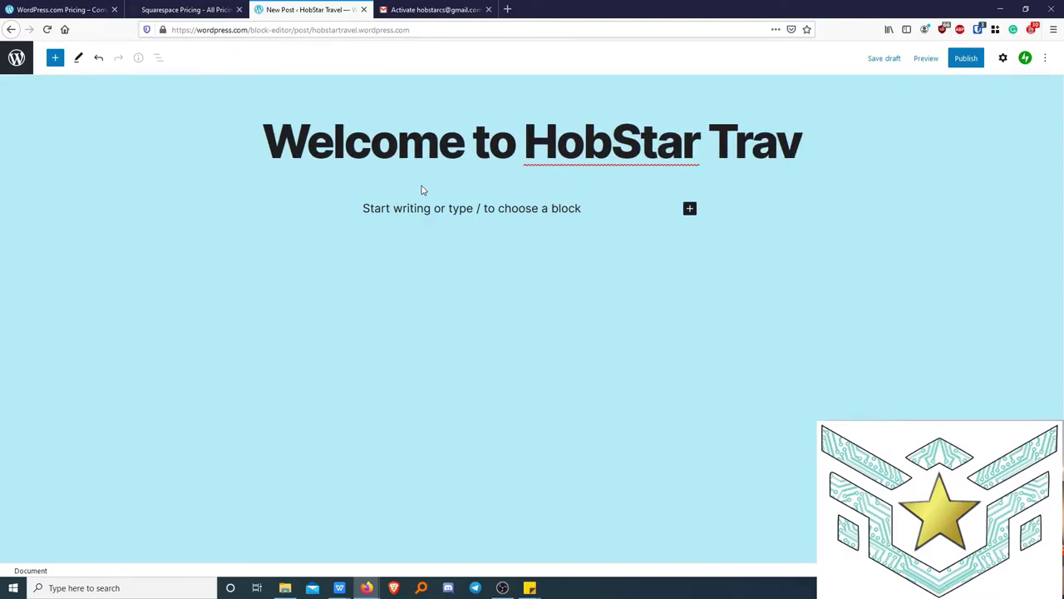
click(630, 141)
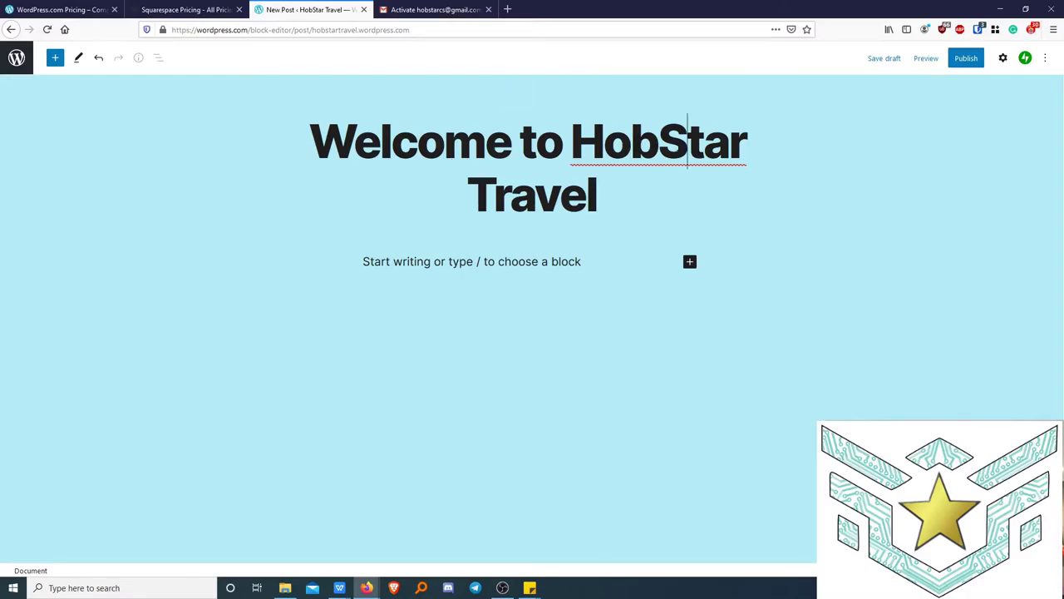
Paste several paragraphs of lorem ipsum filler text into the post body.
click(382, 262)
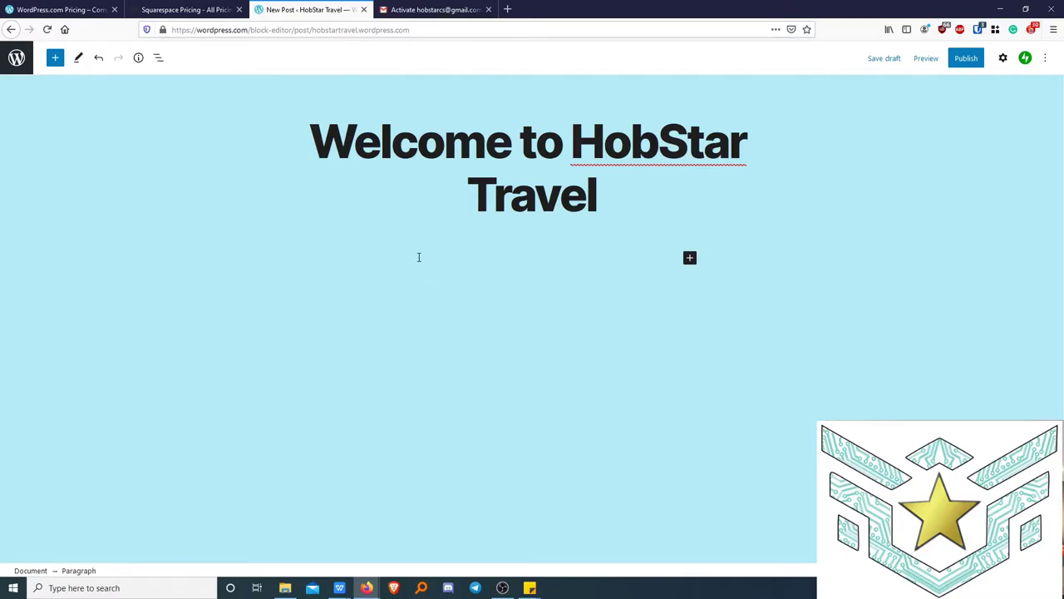
key(alt+Tab)
key(ctrl+v)
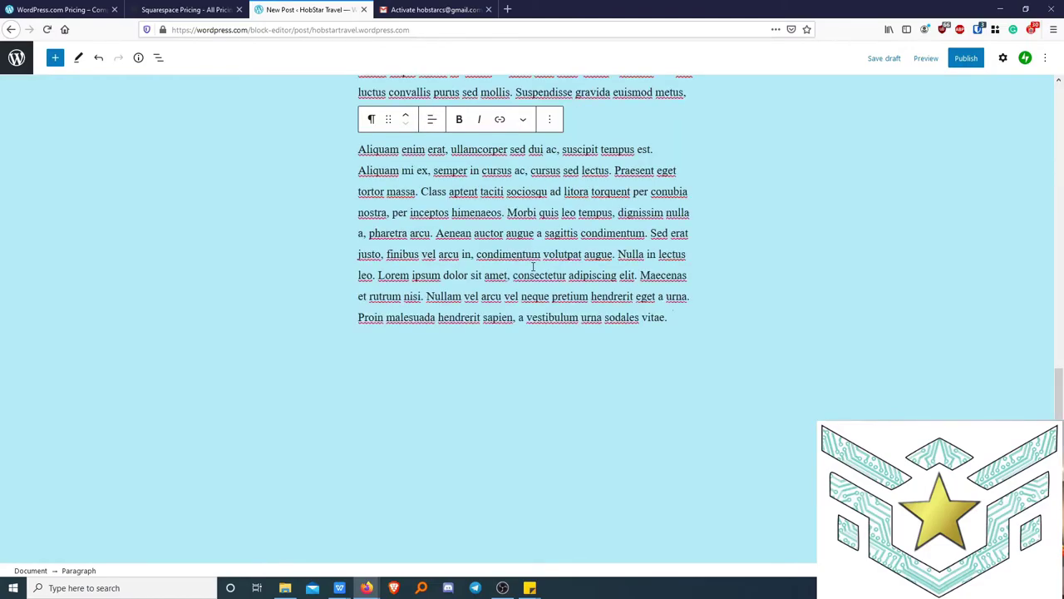
scroll(586, 240, up, 10)
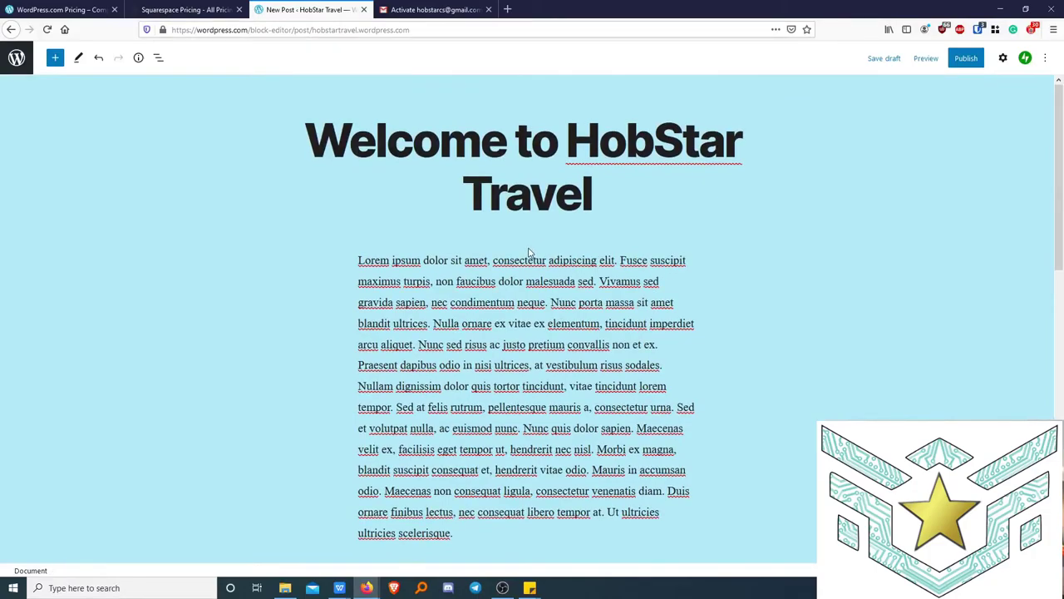
scroll(536, 254, down, 4)
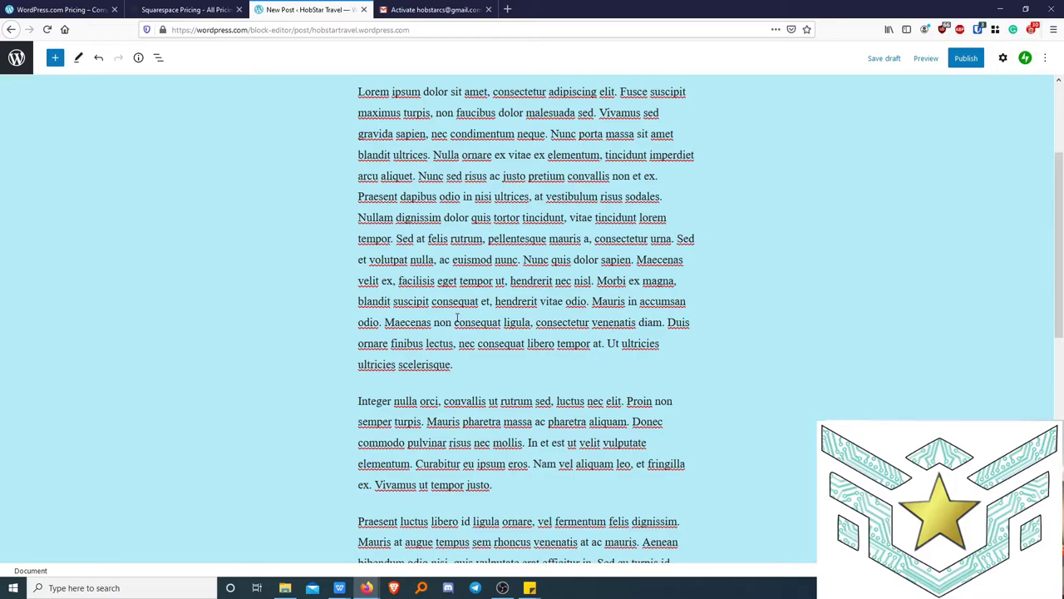
Insert a More block between the first and second paragraphs of the post.
click(513, 368)
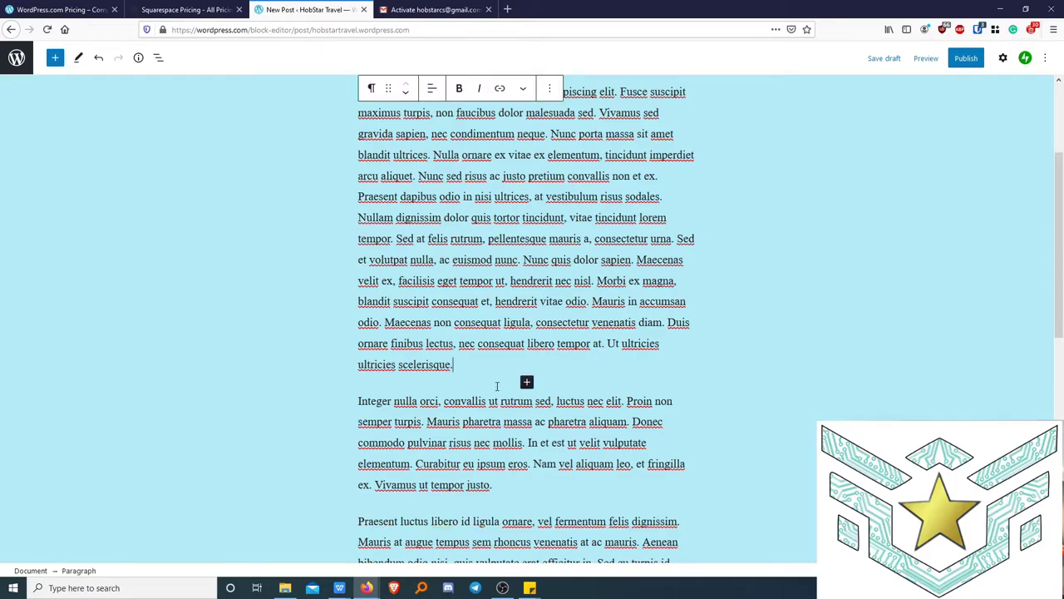
scroll(541, 274, up, 2)
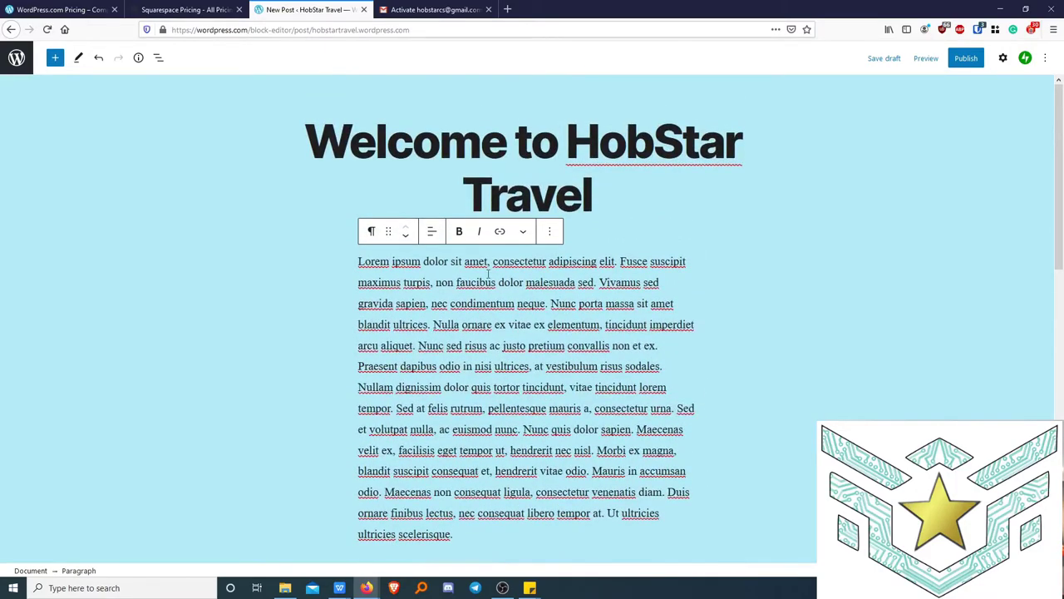
scroll(570, 359, down, 2)
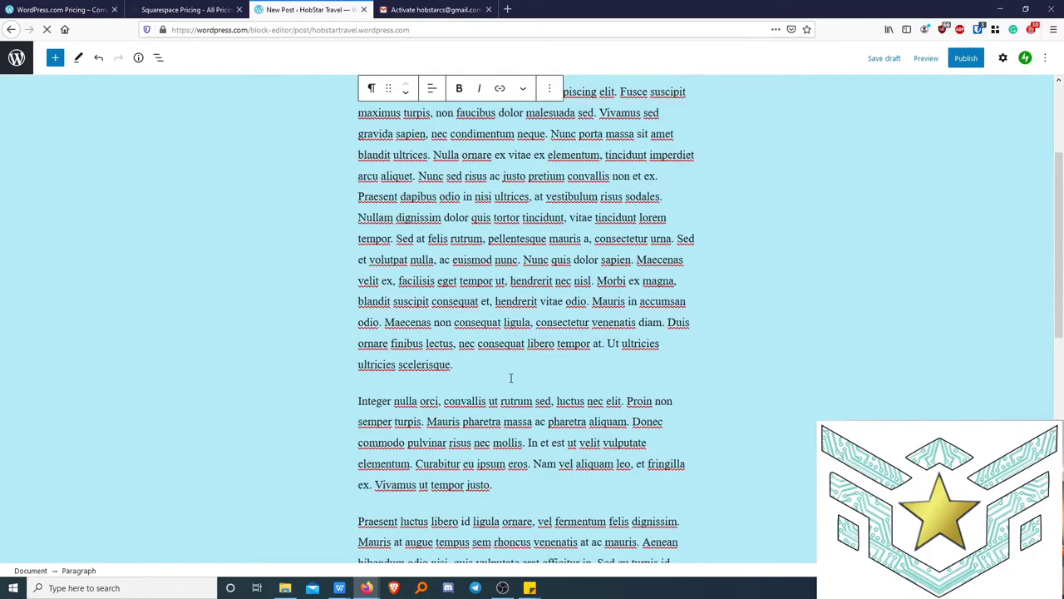
mouse_move(527, 383)
click(487, 368)
key(Return)
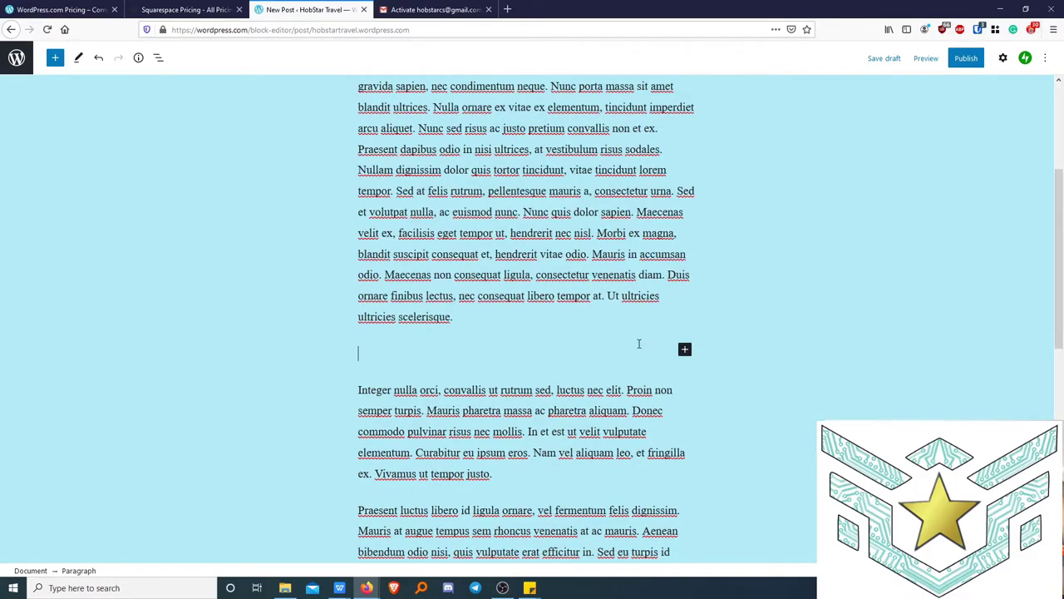
key(BackSpace)
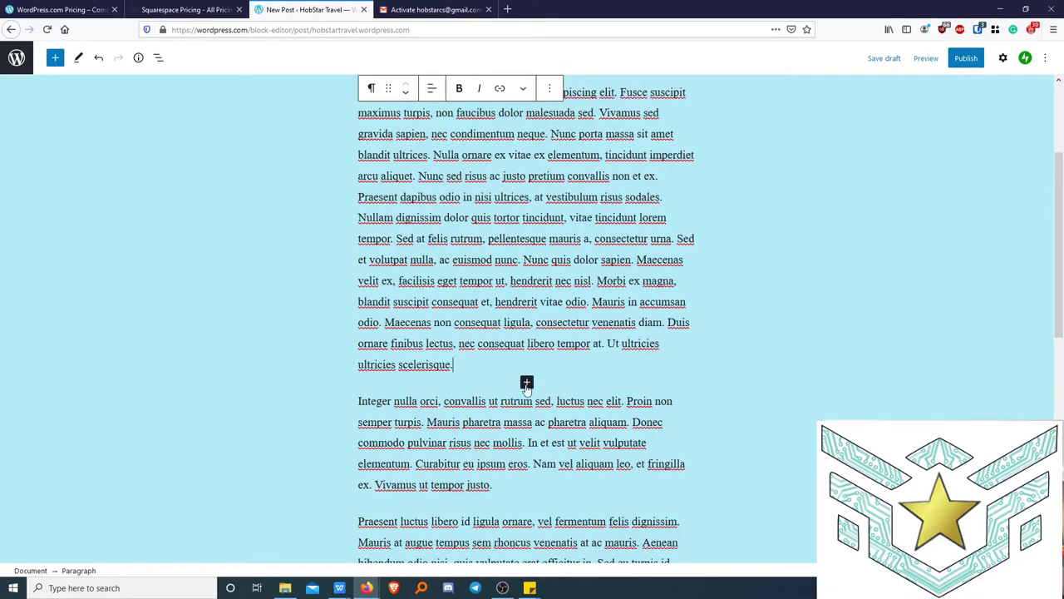
click(527, 383)
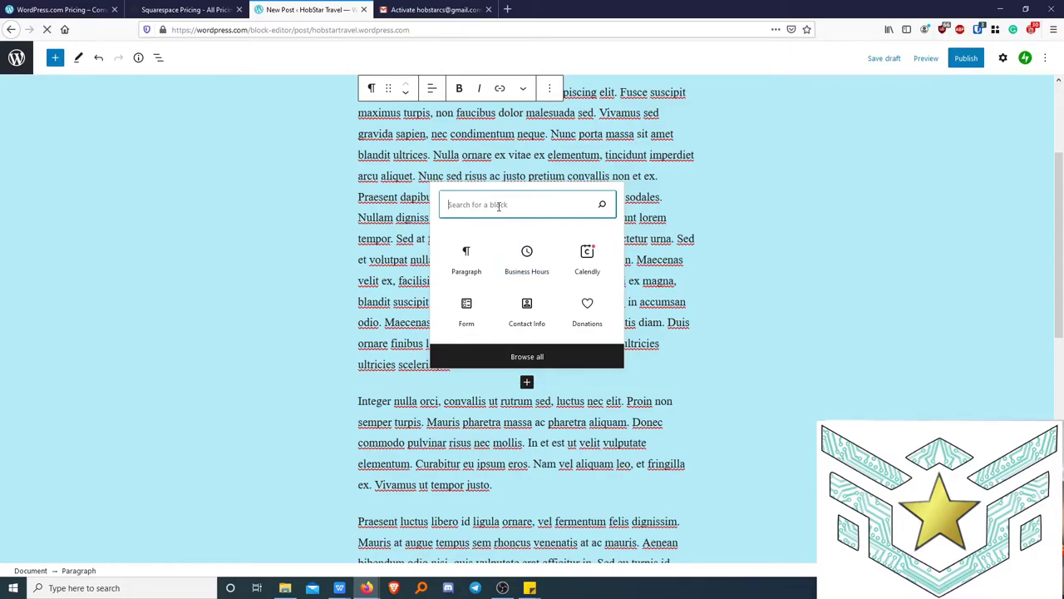
text(more)
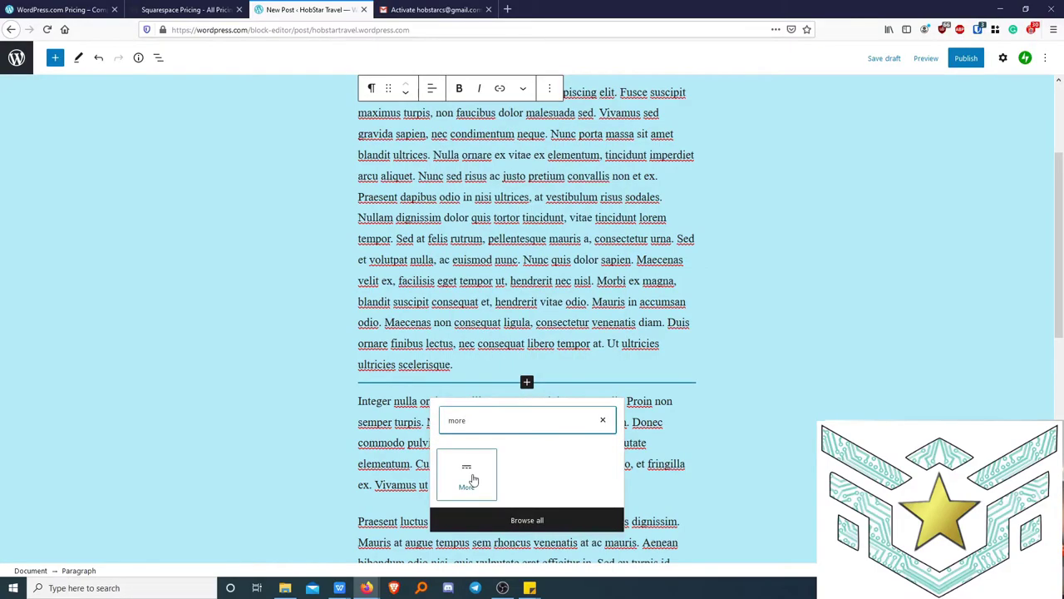
click(467, 480)
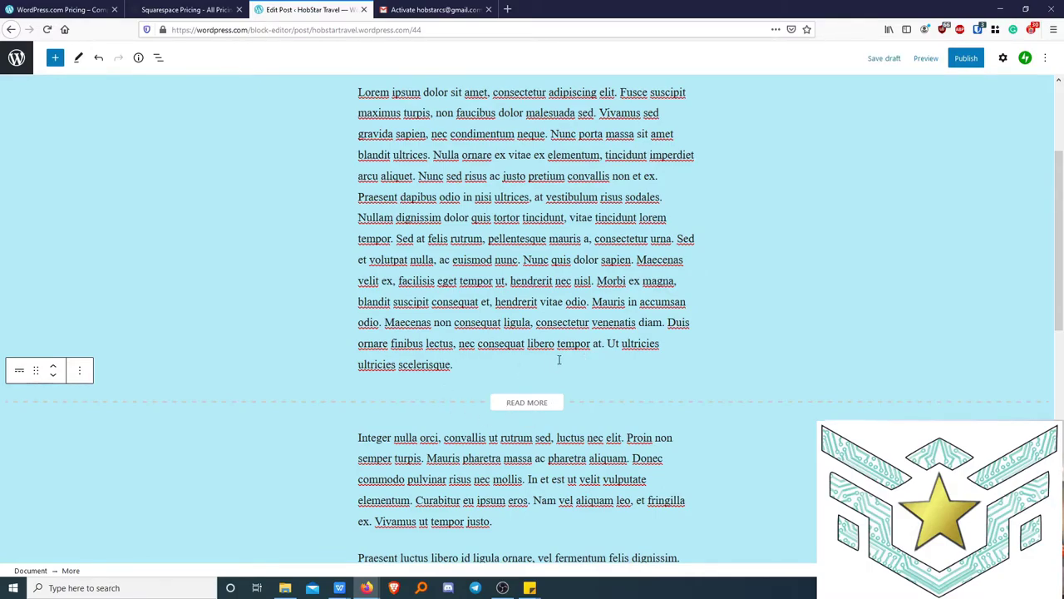
scroll(559, 359, up, 3)
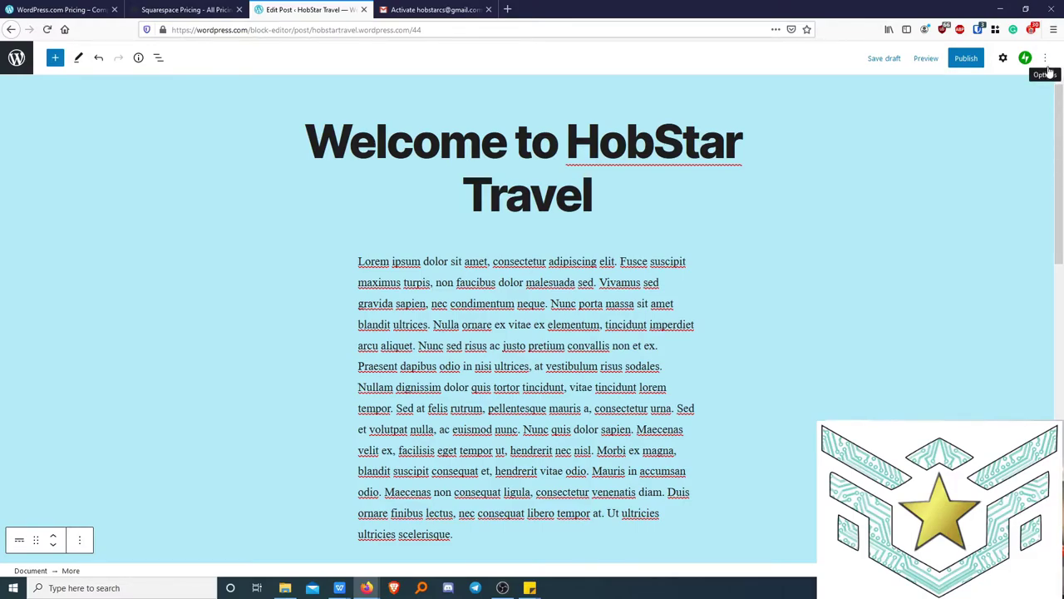
click(1047, 61)
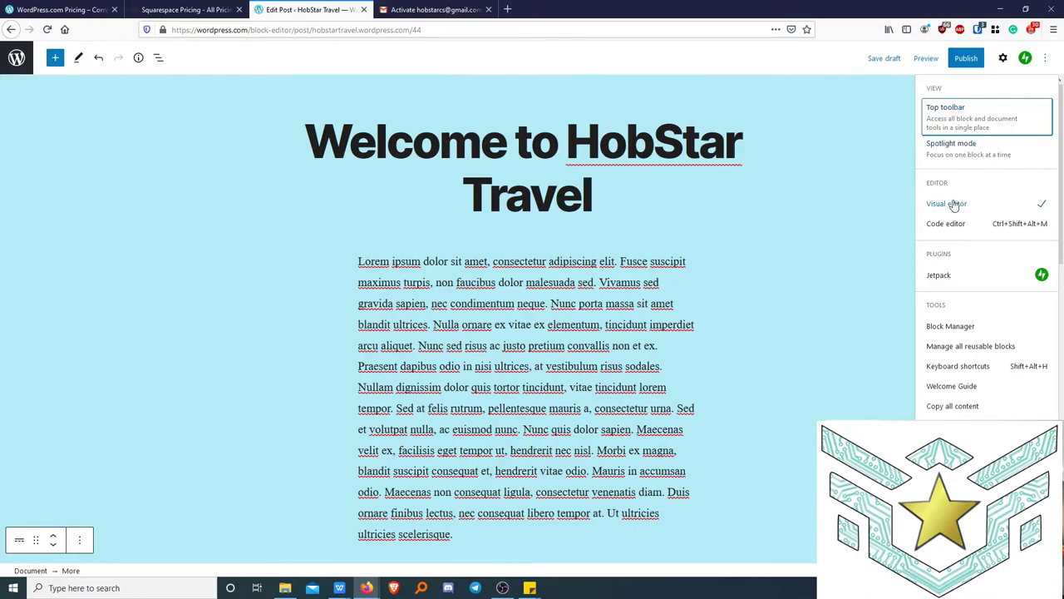
click(958, 224)
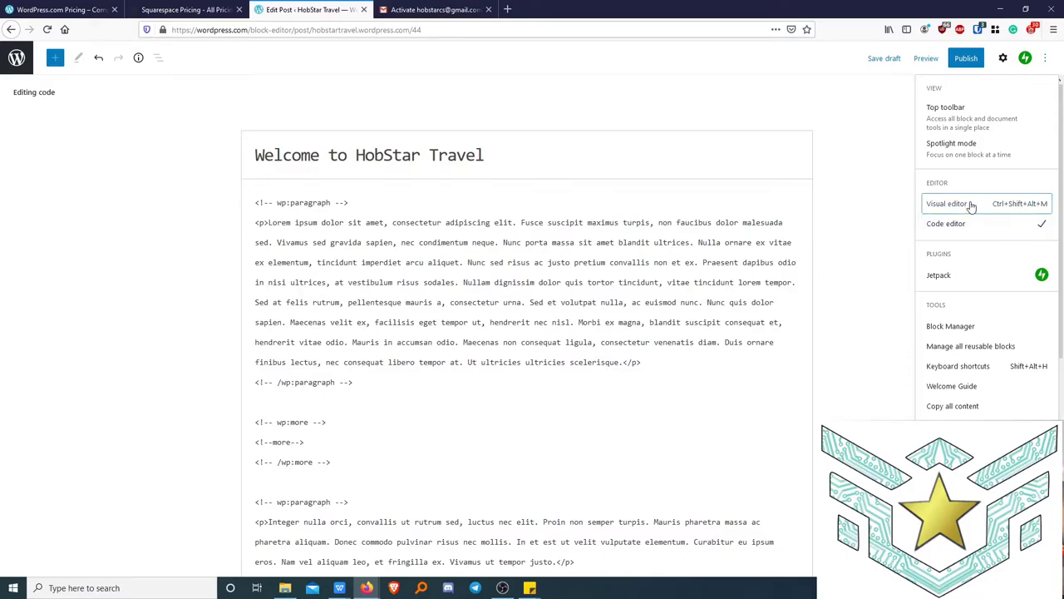
click(970, 207)
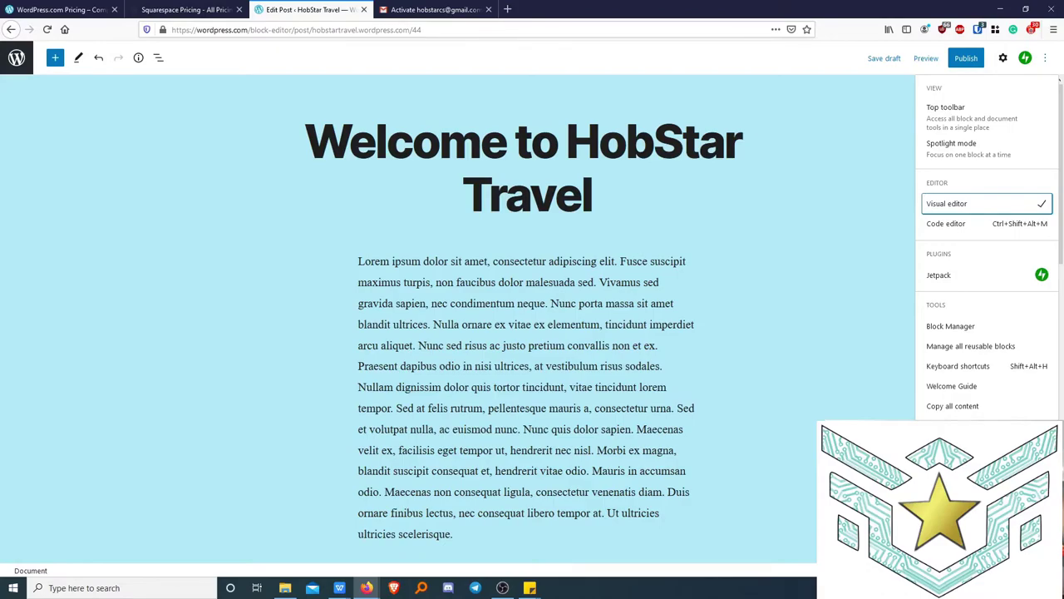
click(956, 425)
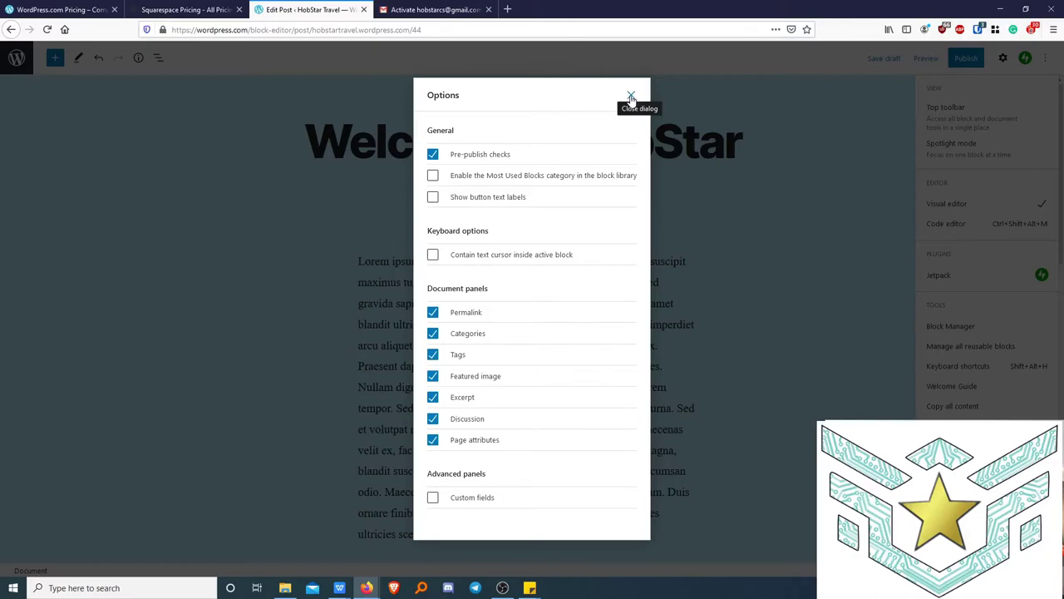
click(631, 97)
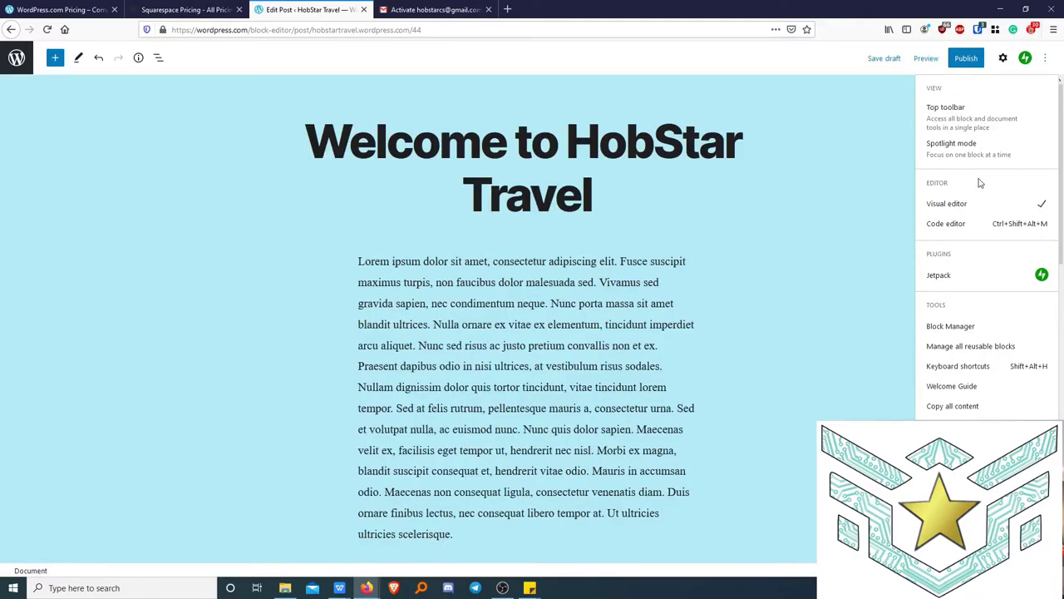
click(848, 220)
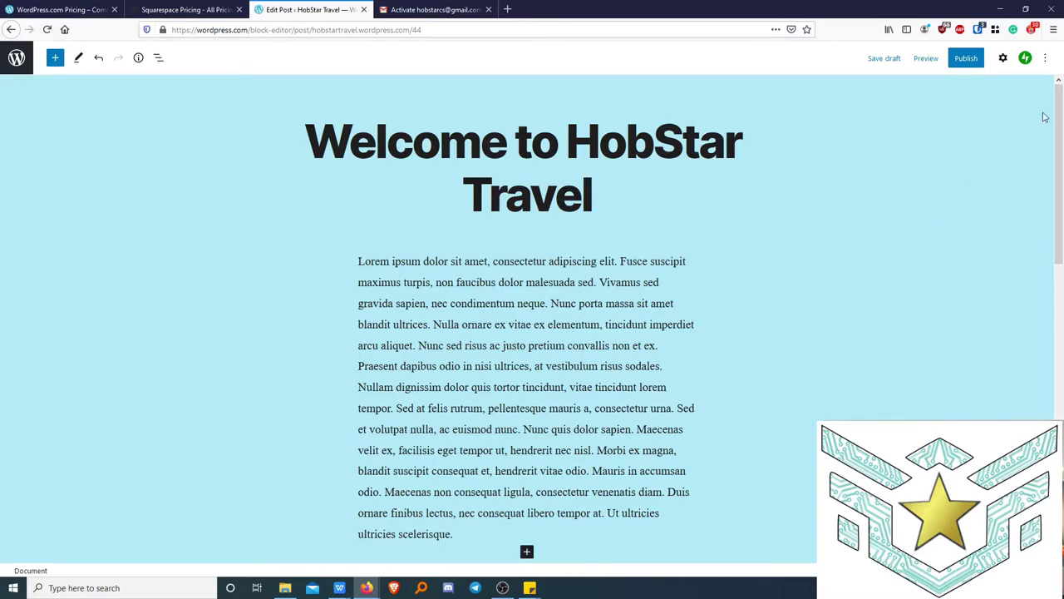
Open the post settings and keep the post's visibility set to Public.
click(1003, 58)
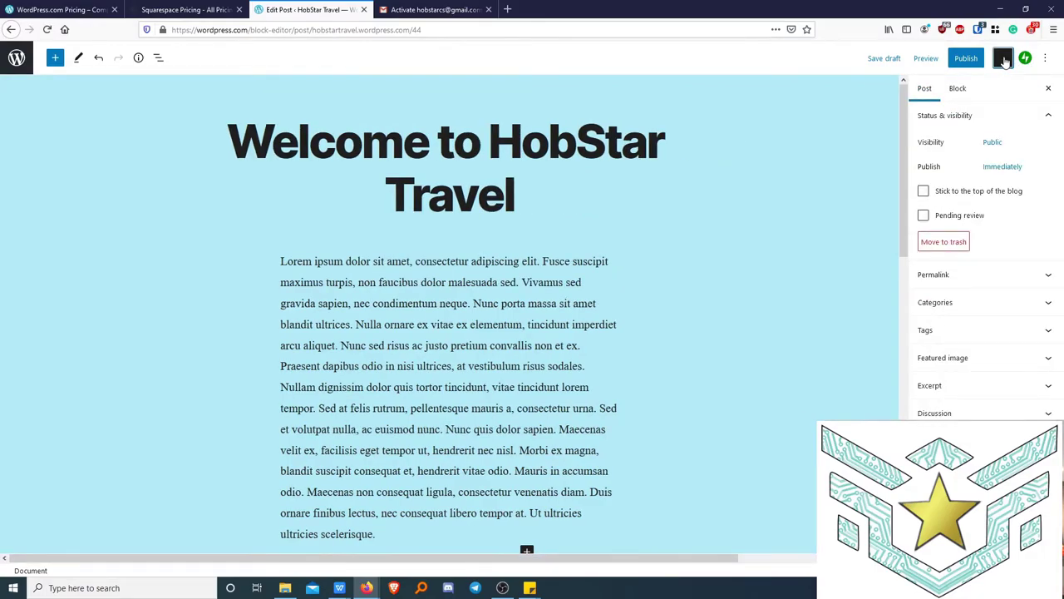
click(1004, 58)
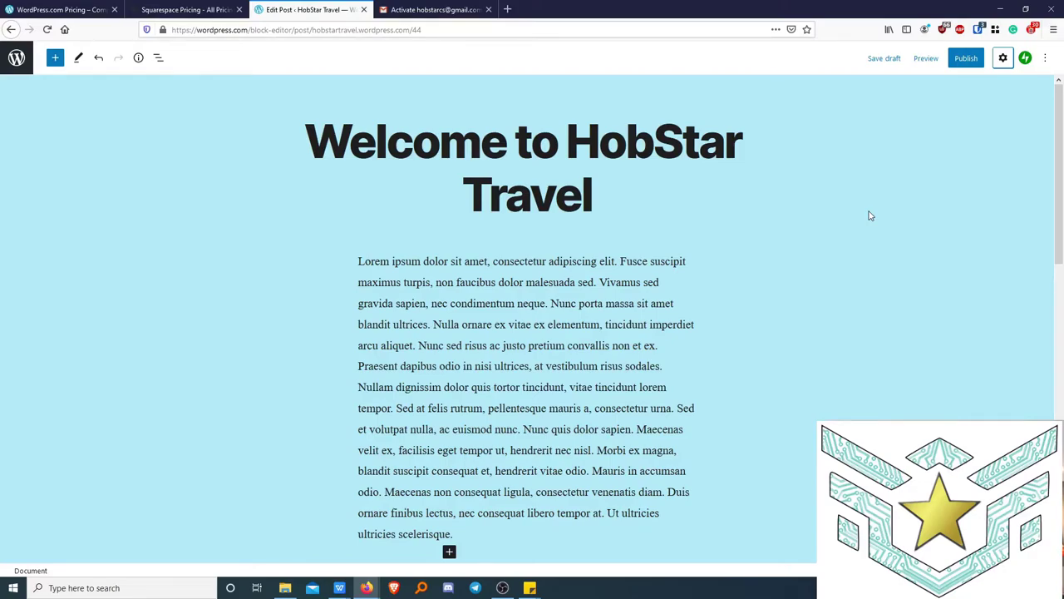
click(1003, 58)
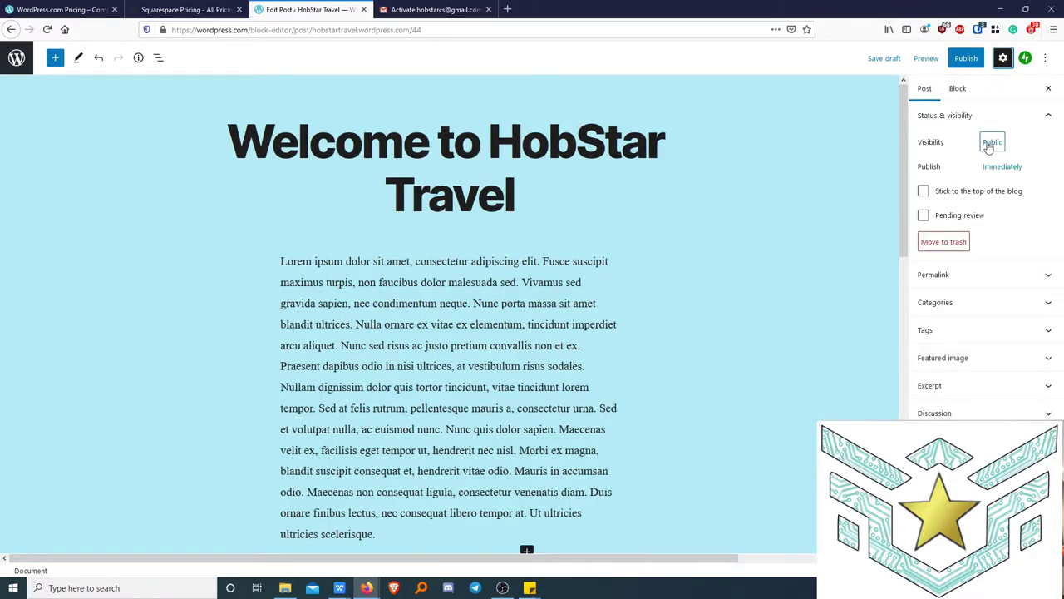
click(990, 144)
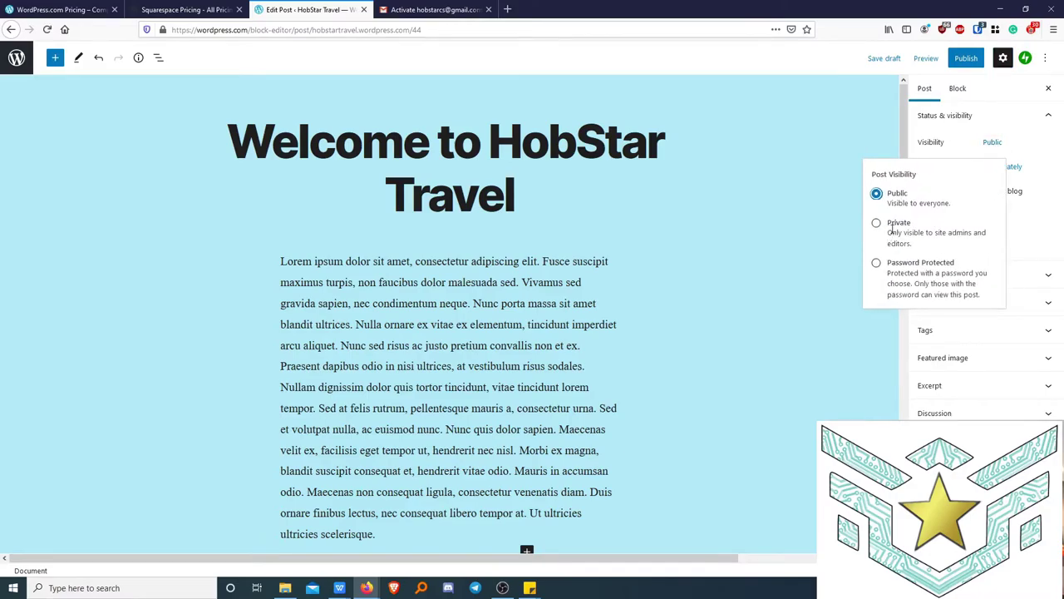
click(1051, 150)
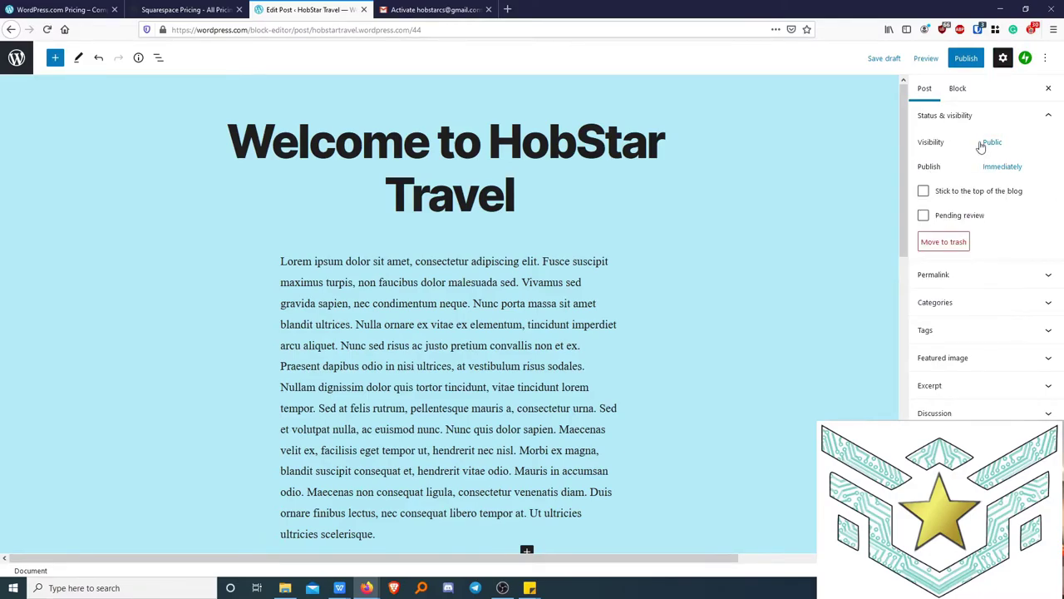
Schedule the post for September 23, 2020 and make it stick to the top of the blog.
click(1019, 168)
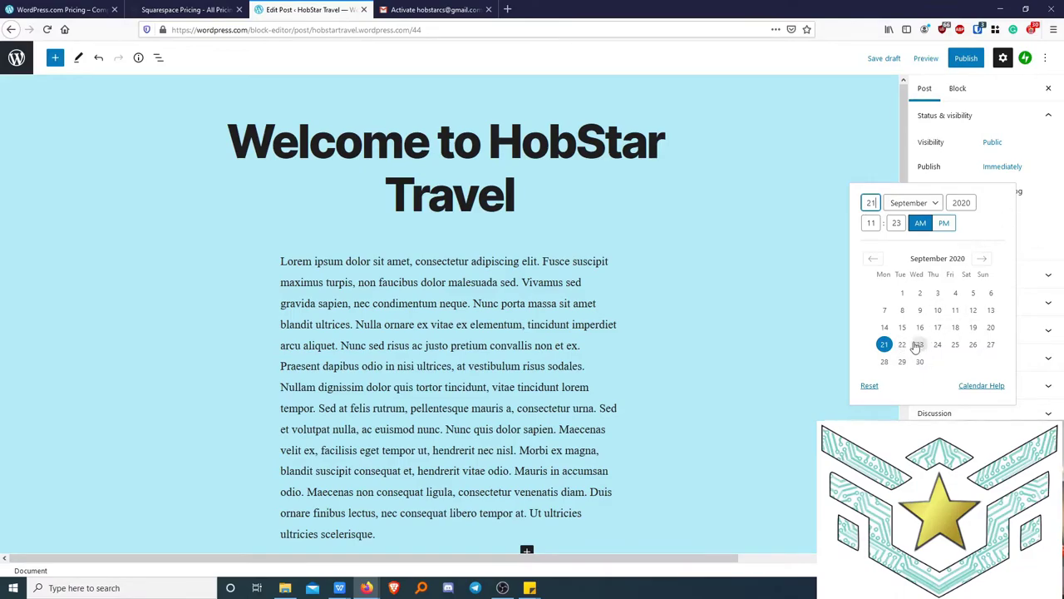
click(919, 345)
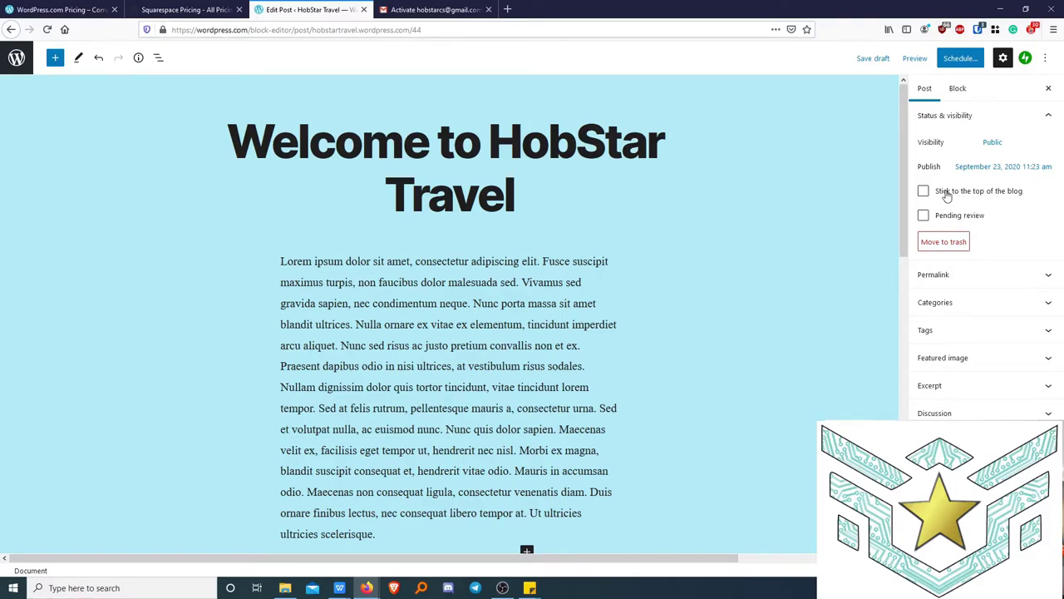
click(947, 196)
click(1003, 361)
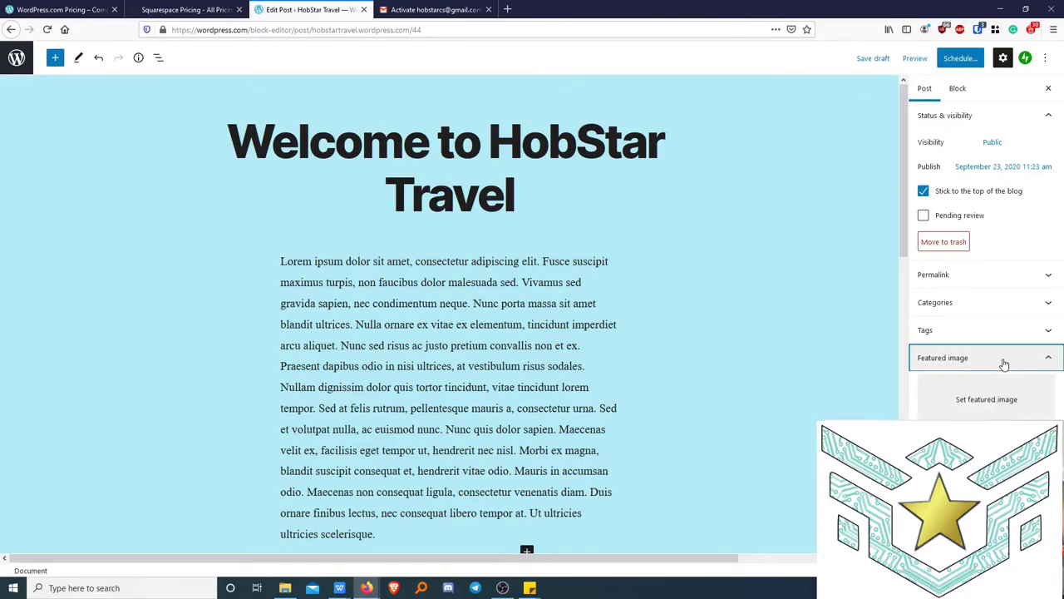
Choose the mountain landscape photo from the media library as the featured image.
click(993, 401)
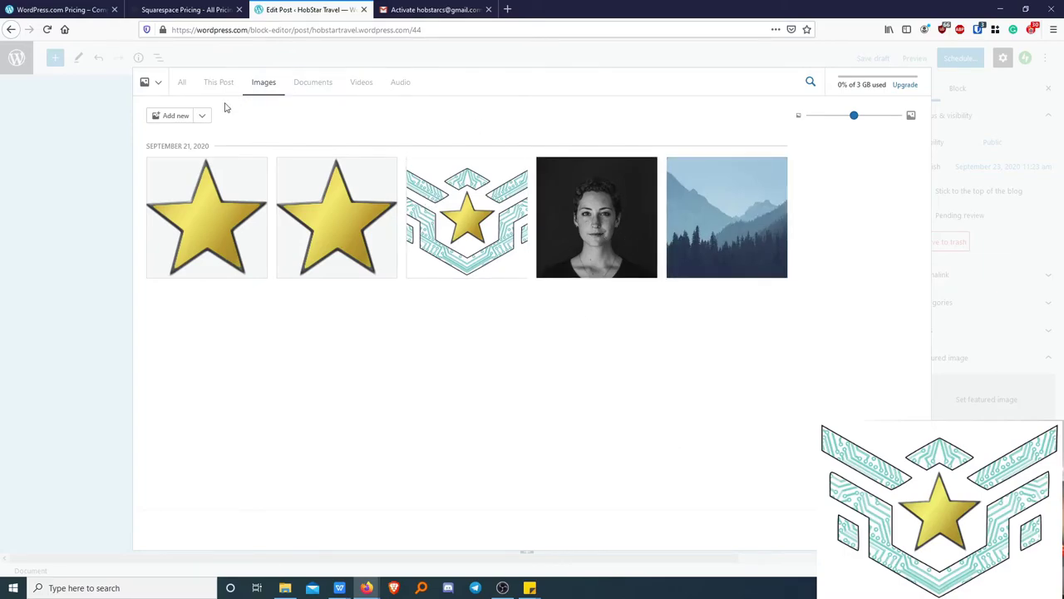
click(726, 215)
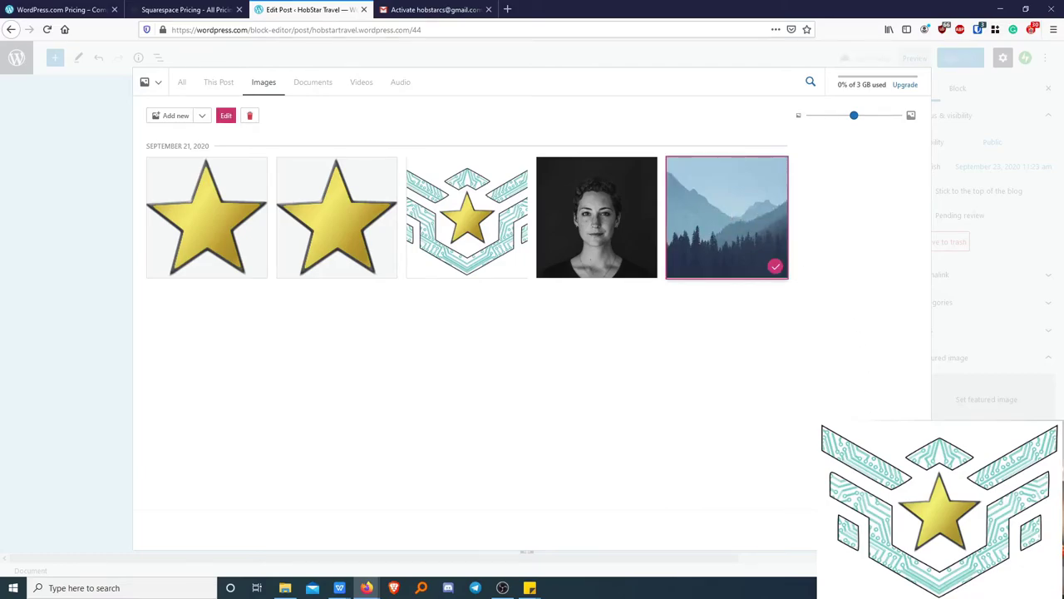
double_click(766, 274)
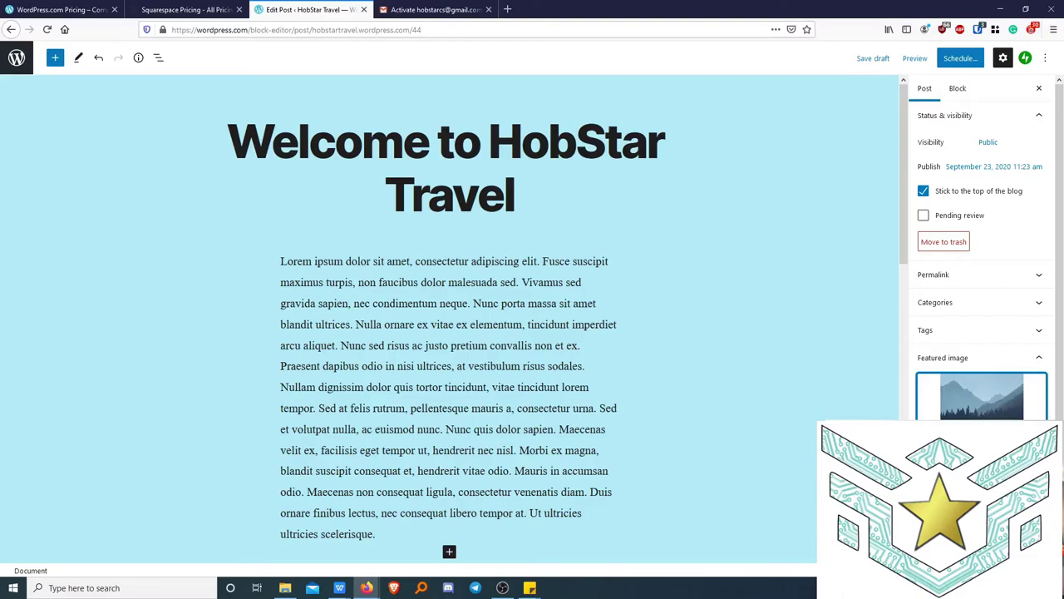
Preview the post and scroll through it in the desktop layout.
click(914, 59)
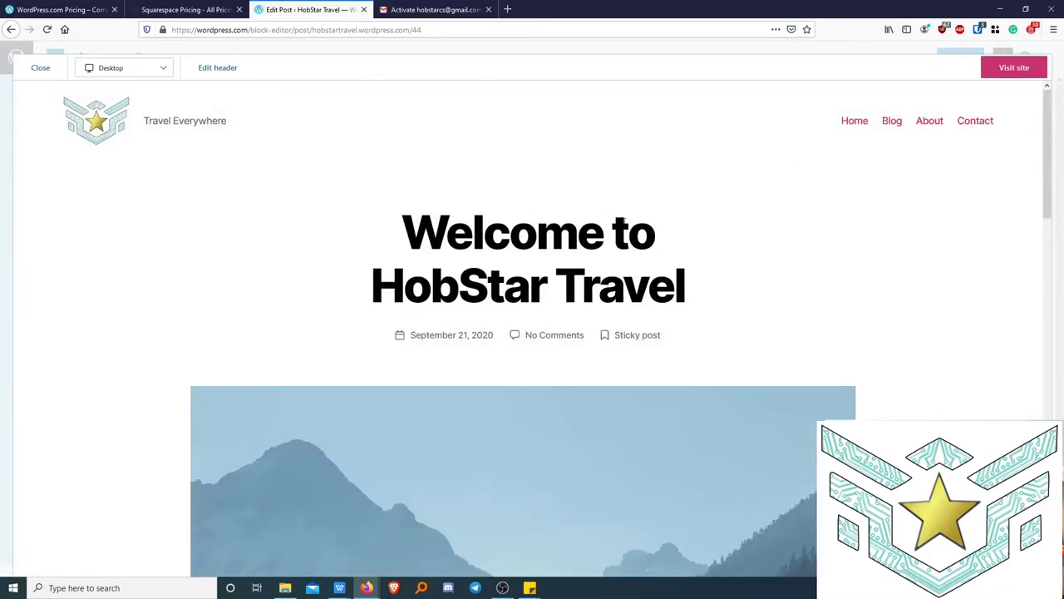
scroll(622, 220, down, 4)
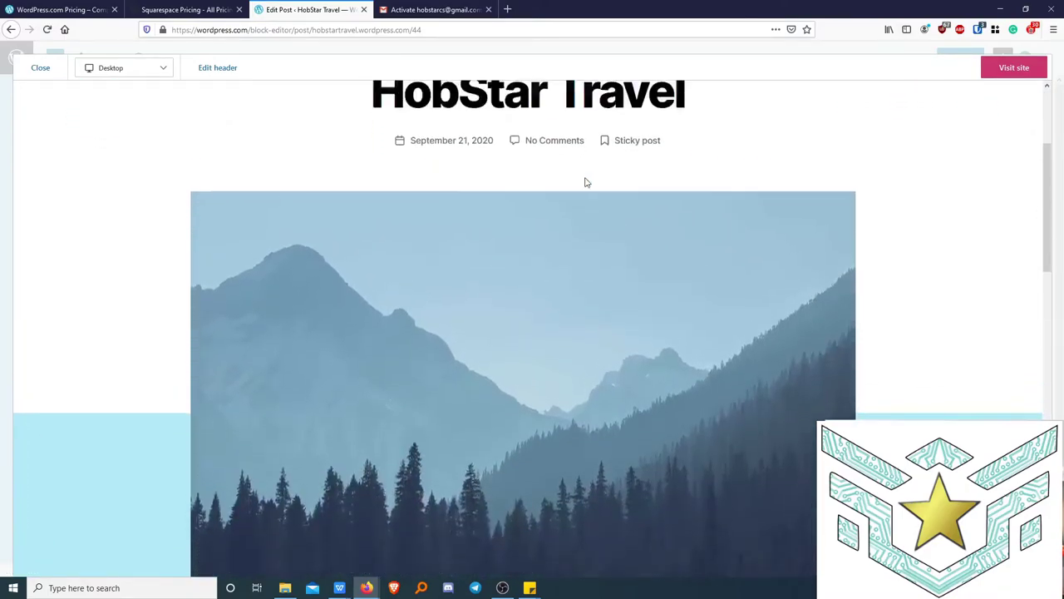
scroll(585, 182, up, 4)
scroll(549, 208, down, 5)
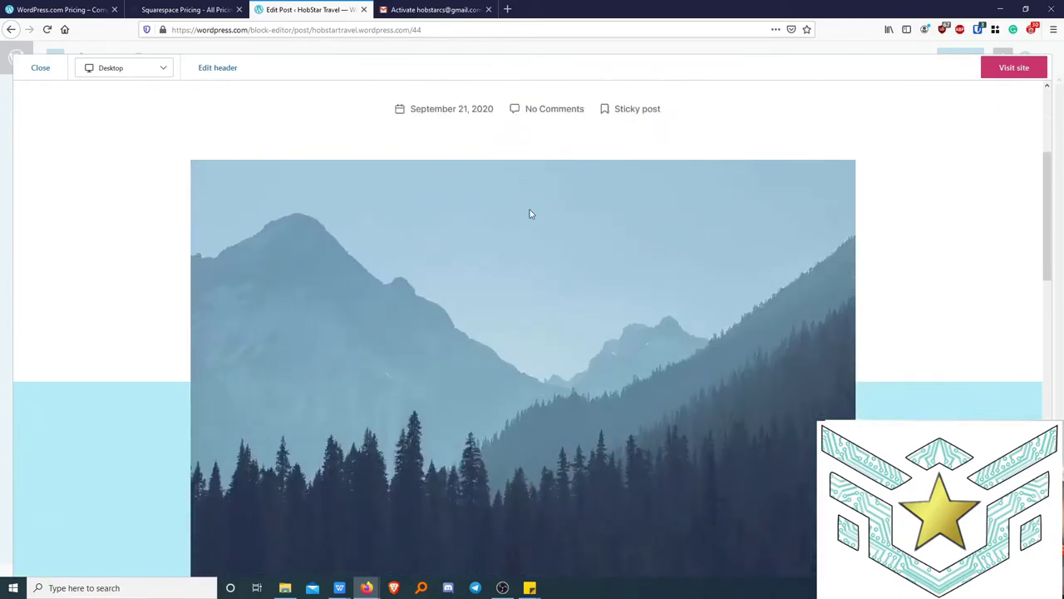
scroll(530, 215, down, 4)
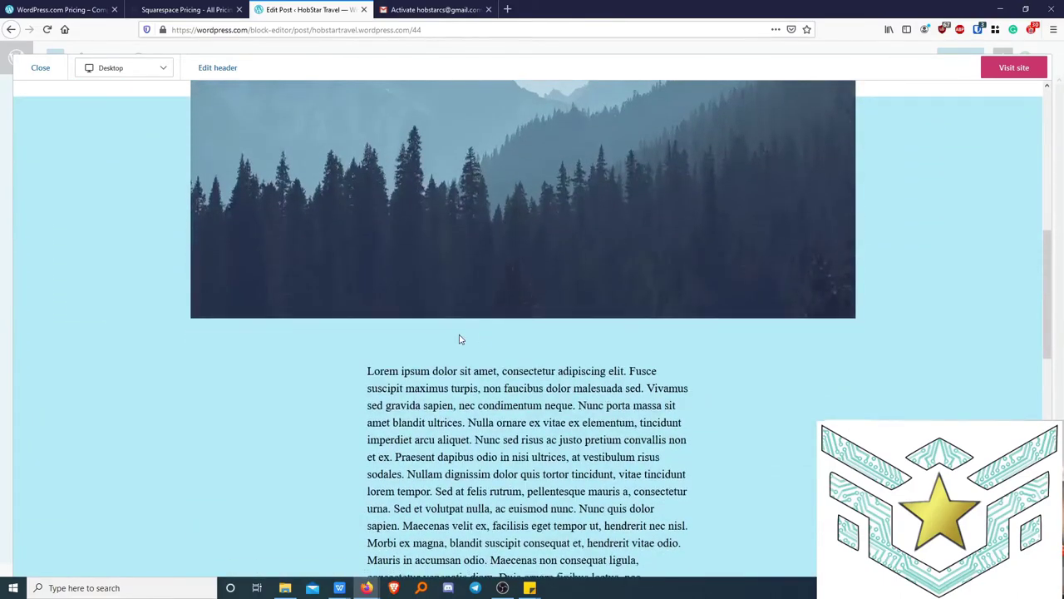
scroll(460, 339, down, 5)
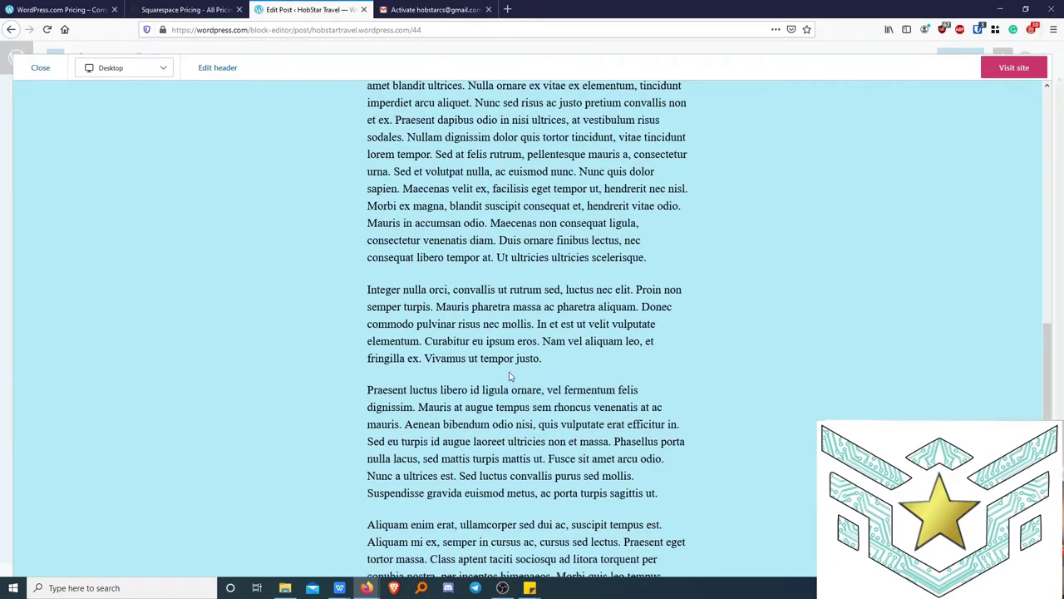
scroll(563, 283, down, 4)
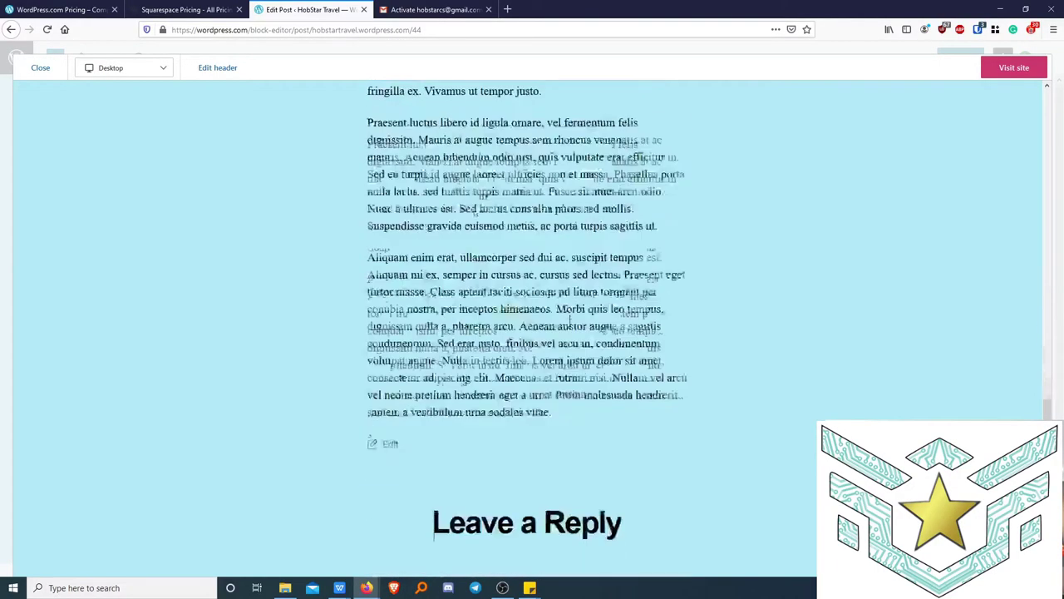
scroll(579, 335, up, 5)
scroll(581, 336, up, 10)
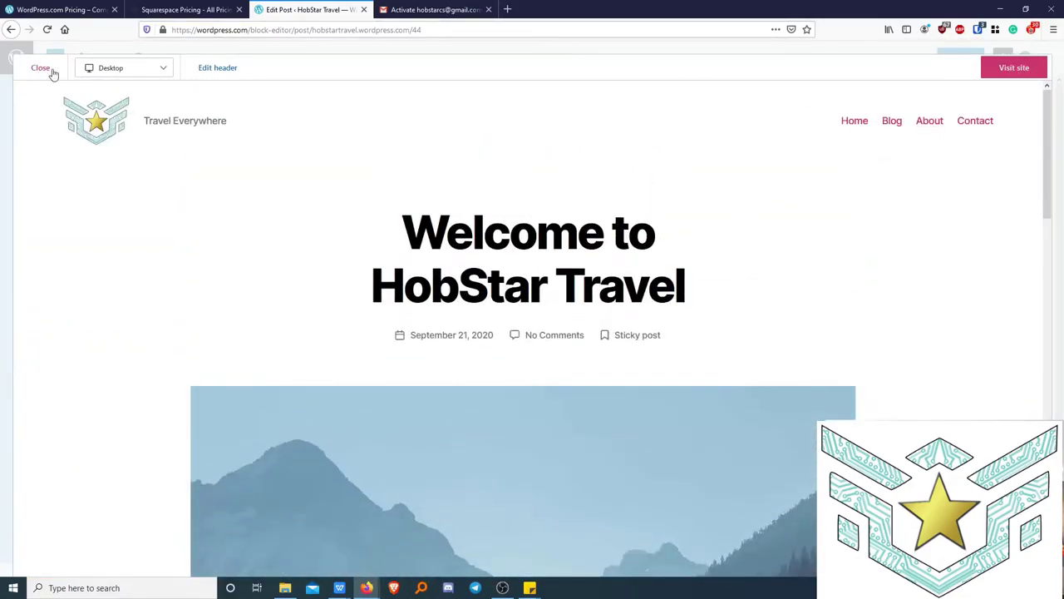
Check the preview in Phone layout, switch back to Desktop, and close the preview.
click(165, 73)
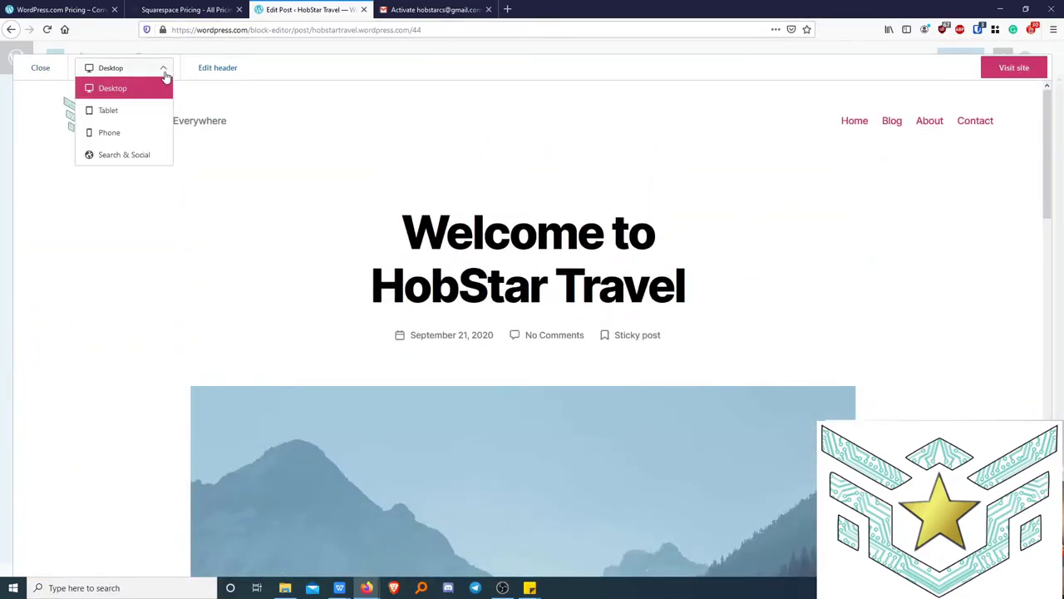
click(119, 133)
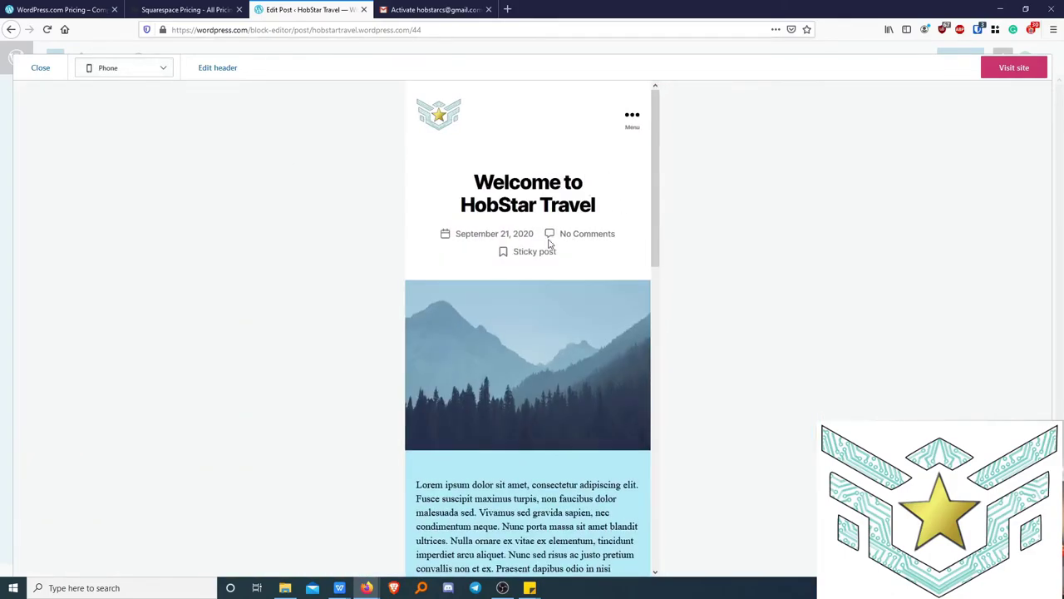
scroll(547, 251, down, 5)
scroll(547, 264, up, 5)
click(165, 73)
click(100, 88)
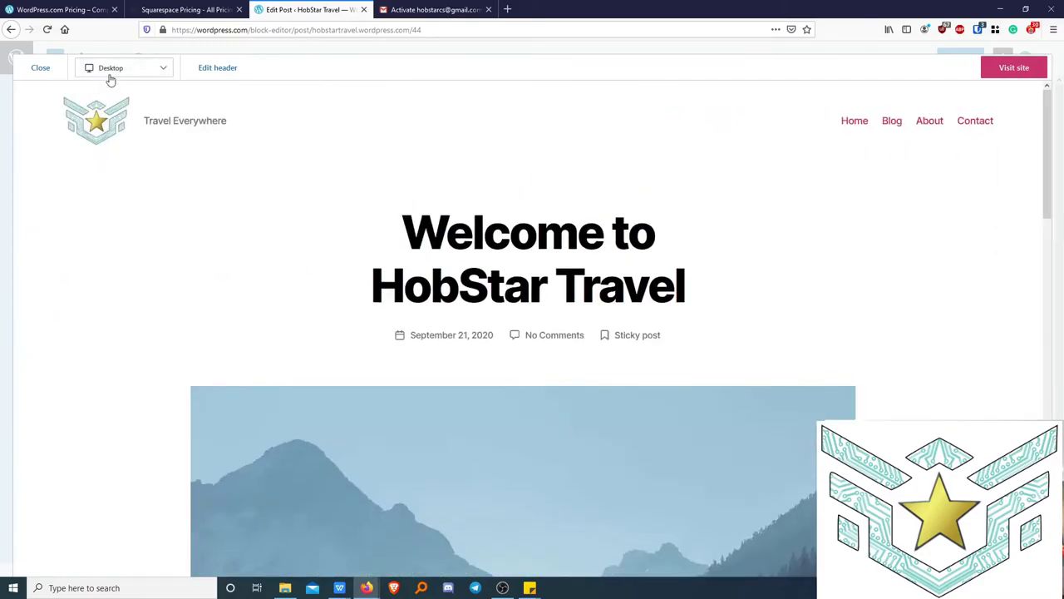
click(39, 68)
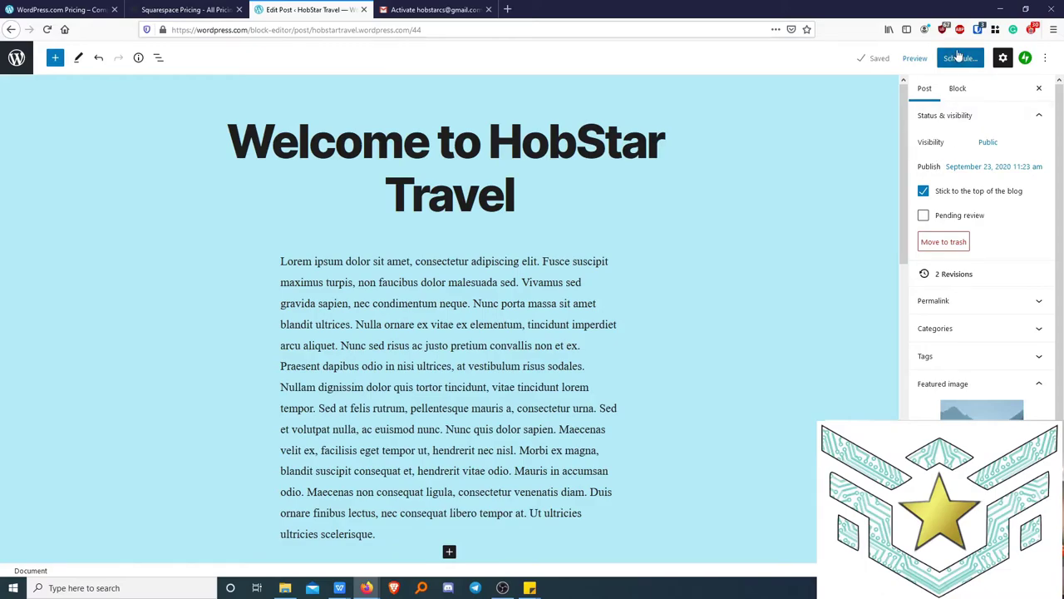
Reset the publish date to Immediately and publish the post live.
click(962, 61)
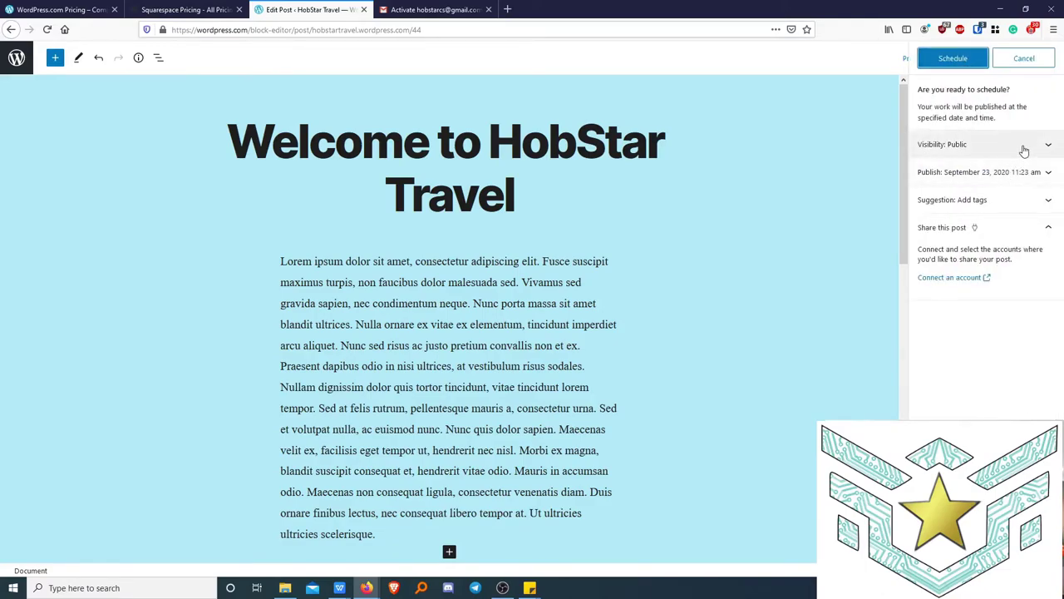
click(1047, 172)
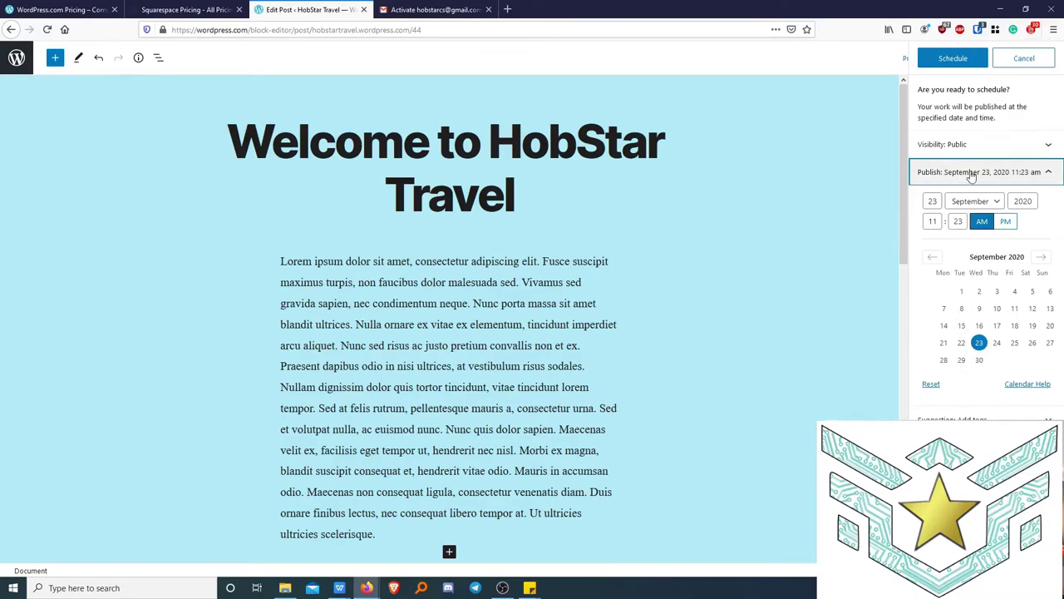
click(943, 342)
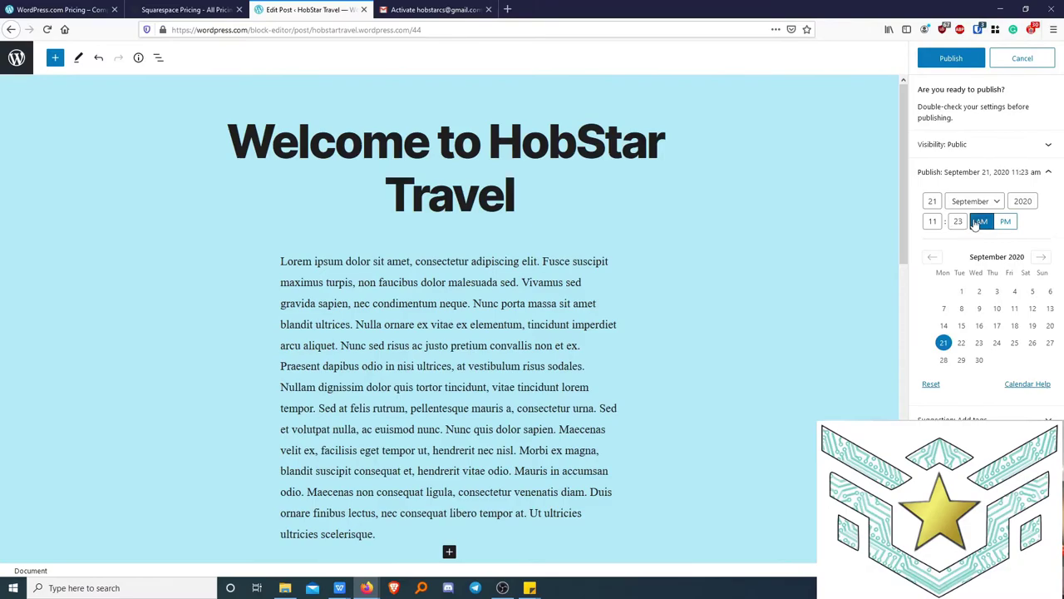
click(957, 221)
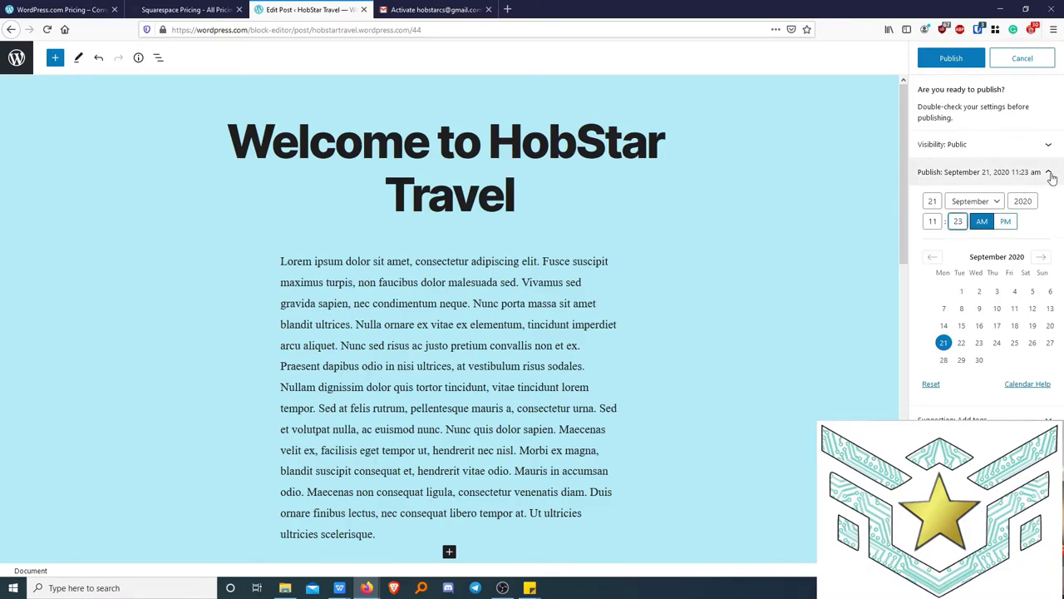
click(931, 383)
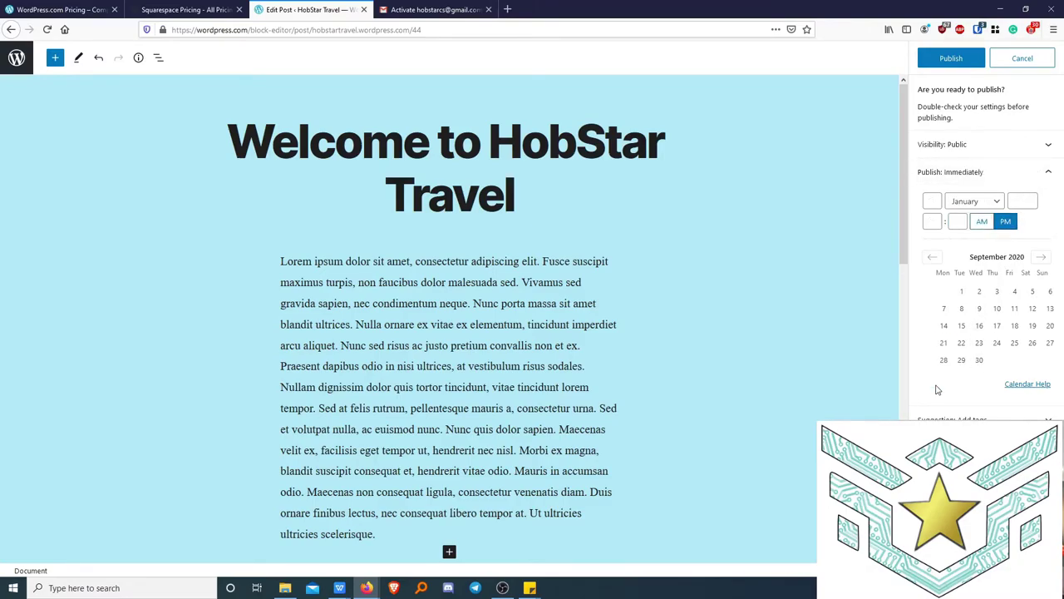
click(951, 58)
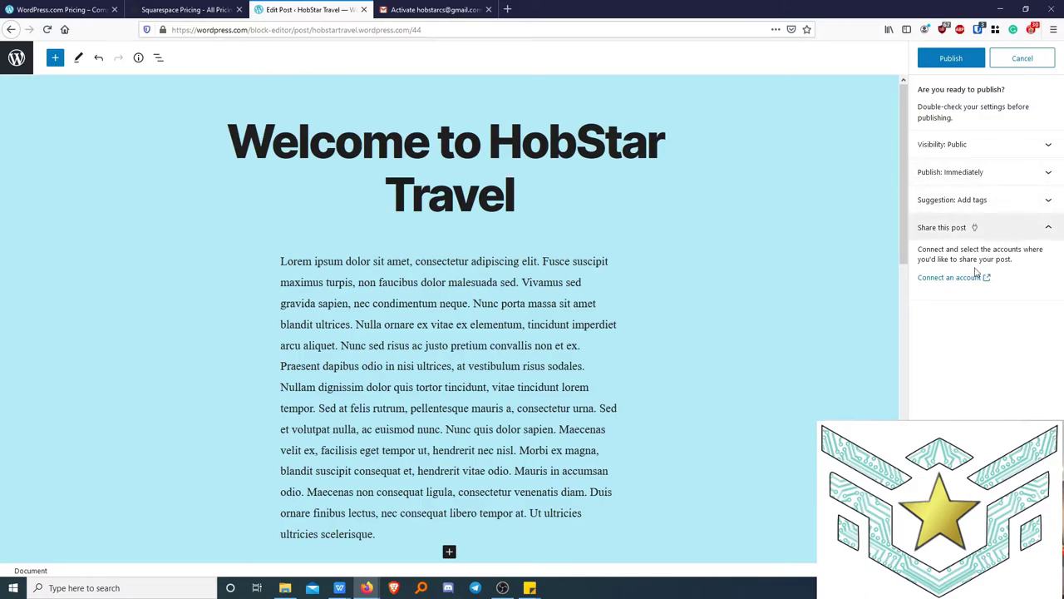
click(951, 60)
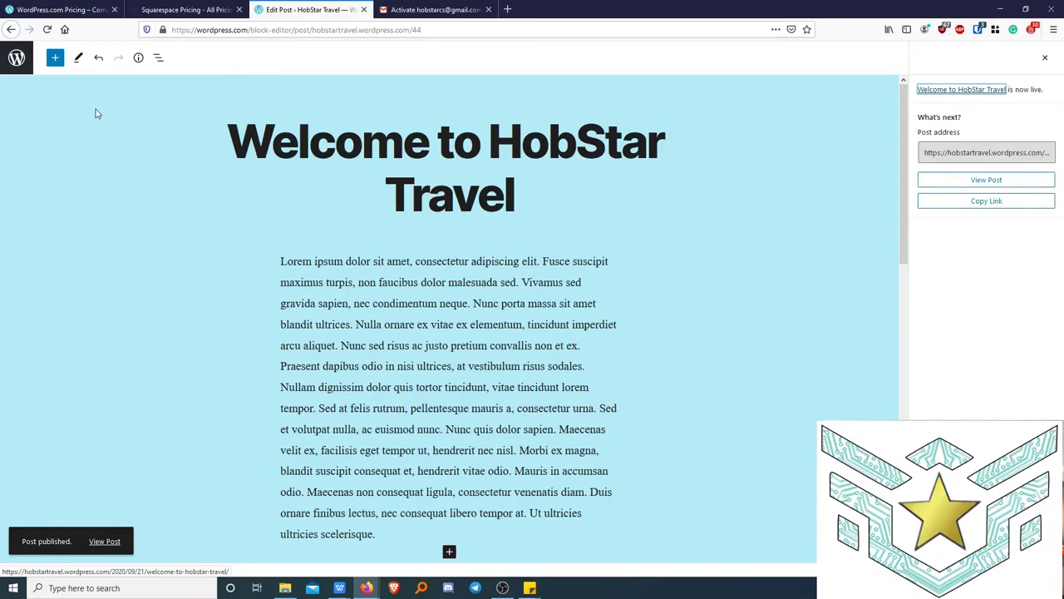
Leave the editor for the Posts list through the site navigation sidebar.
click(17, 60)
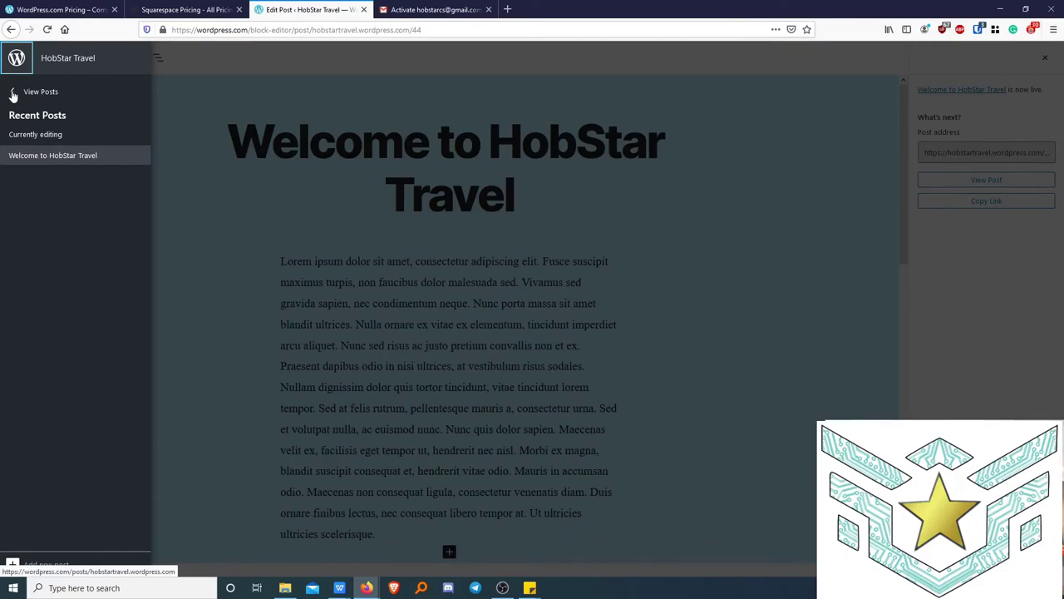
click(13, 94)
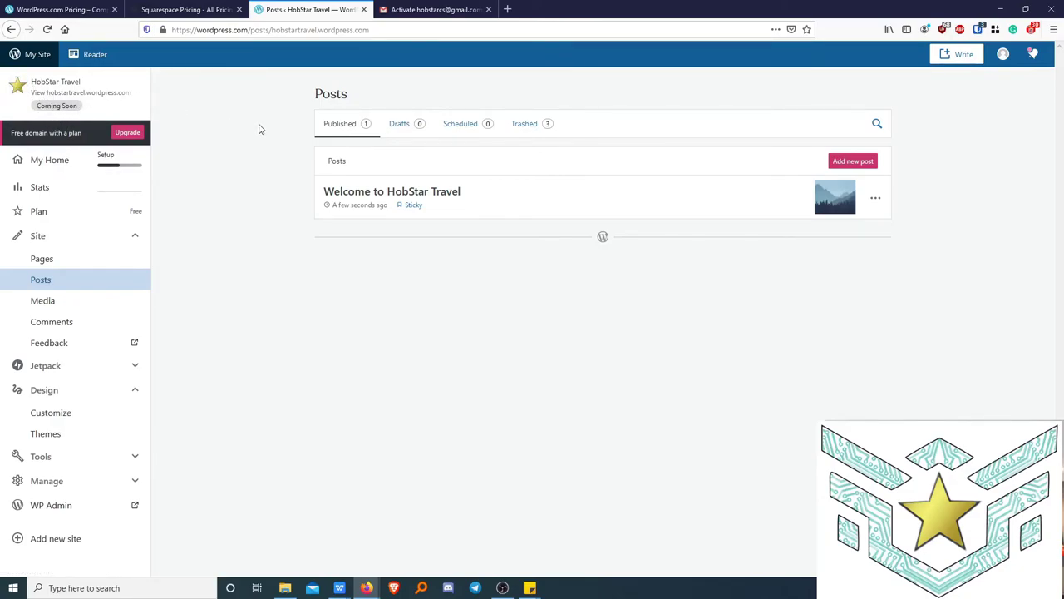
Check notifications, then open the site preview and scroll through the front page.
click(1035, 58)
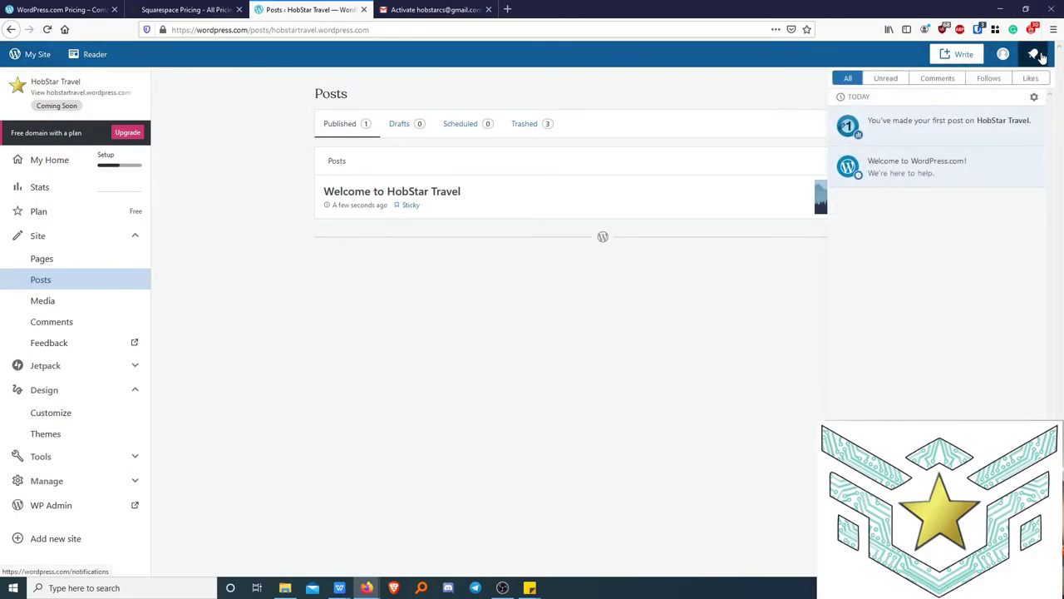
click(1040, 57)
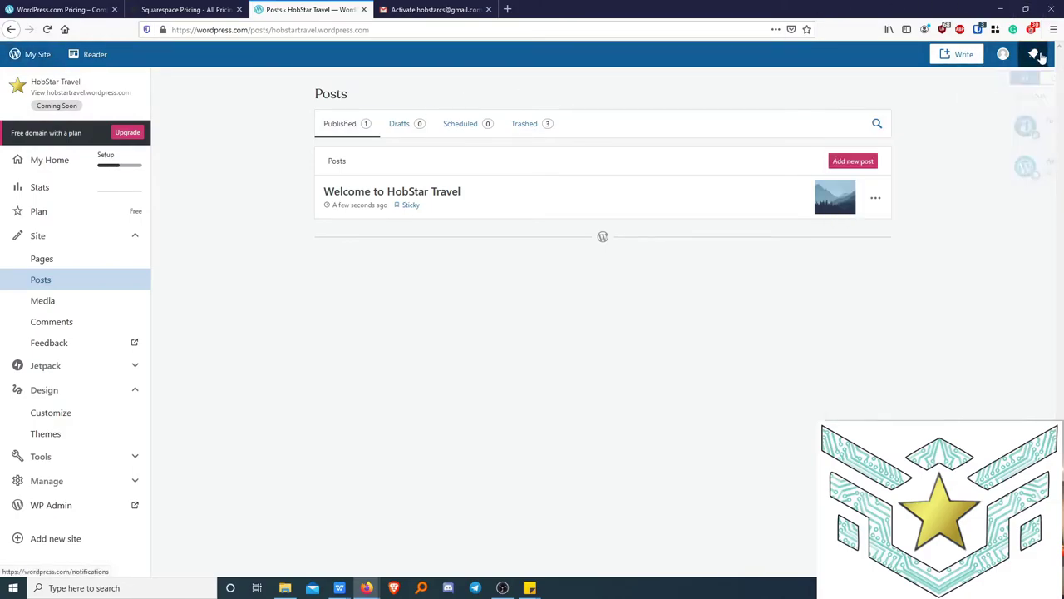
click(55, 106)
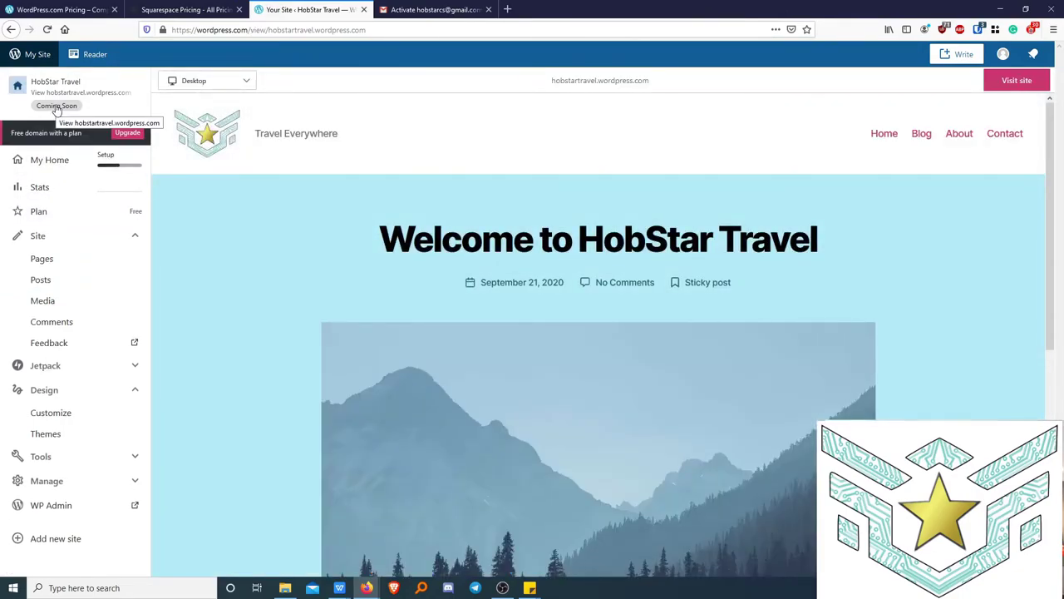
click(11, 29)
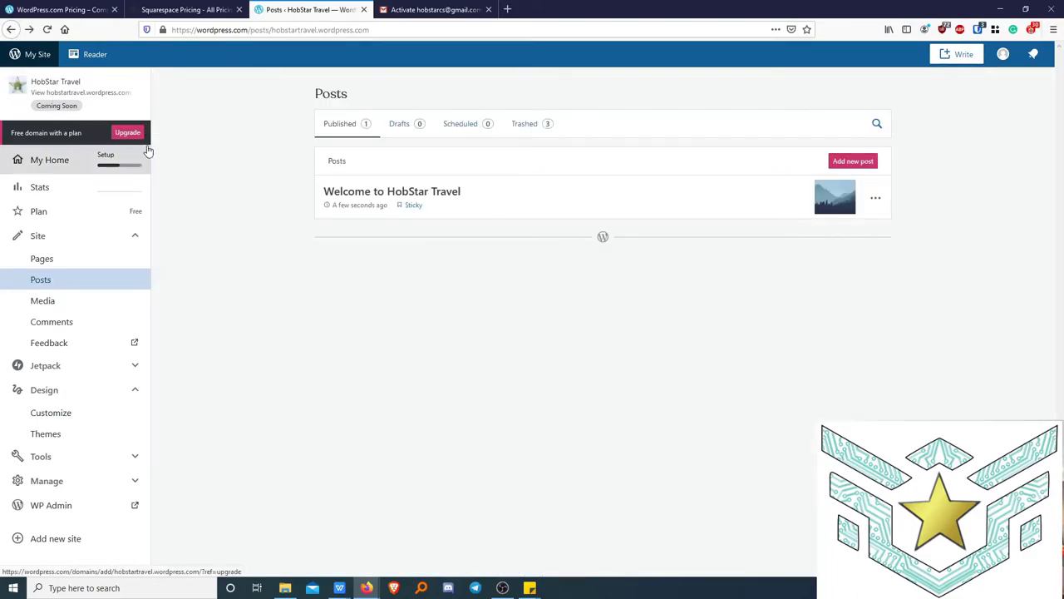
click(59, 108)
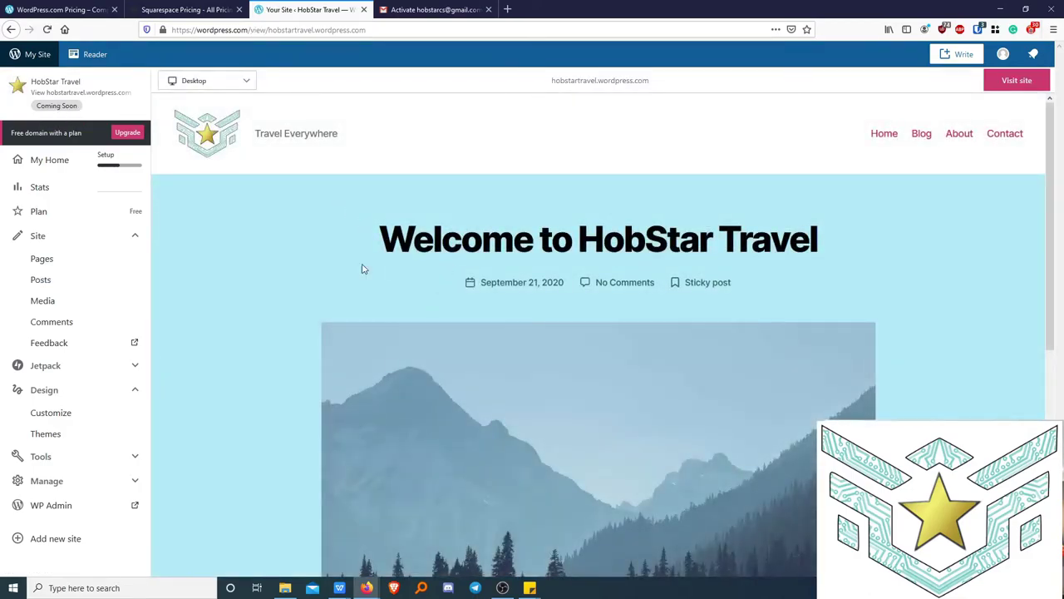
scroll(290, 251, down, 5)
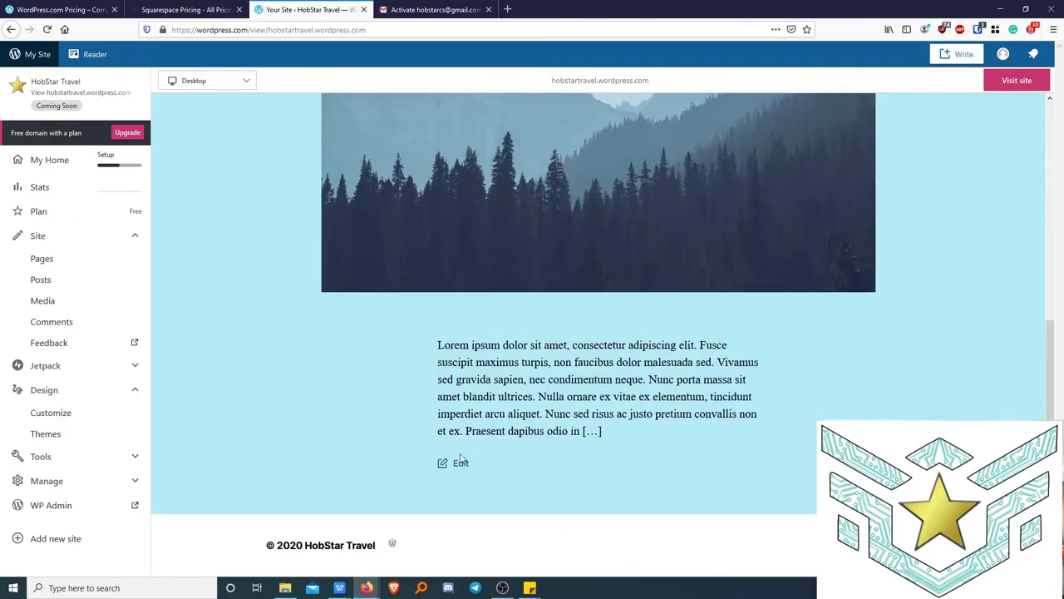
scroll(632, 489, up, 2)
scroll(632, 488, up, 3)
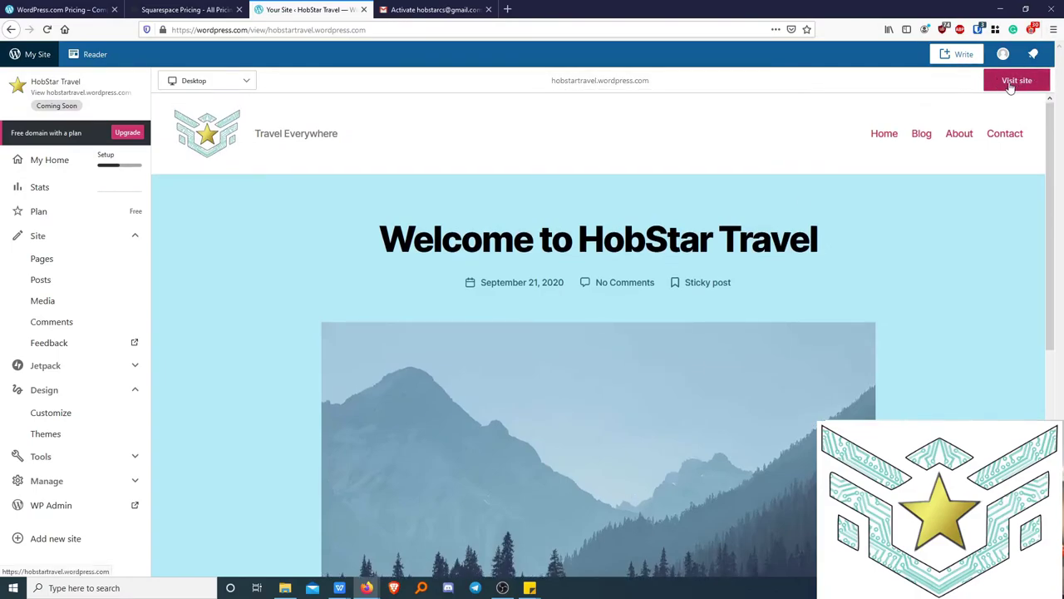
Open the live site in a new tab, scroll through it, and start Launch site.
right_click(1011, 83)
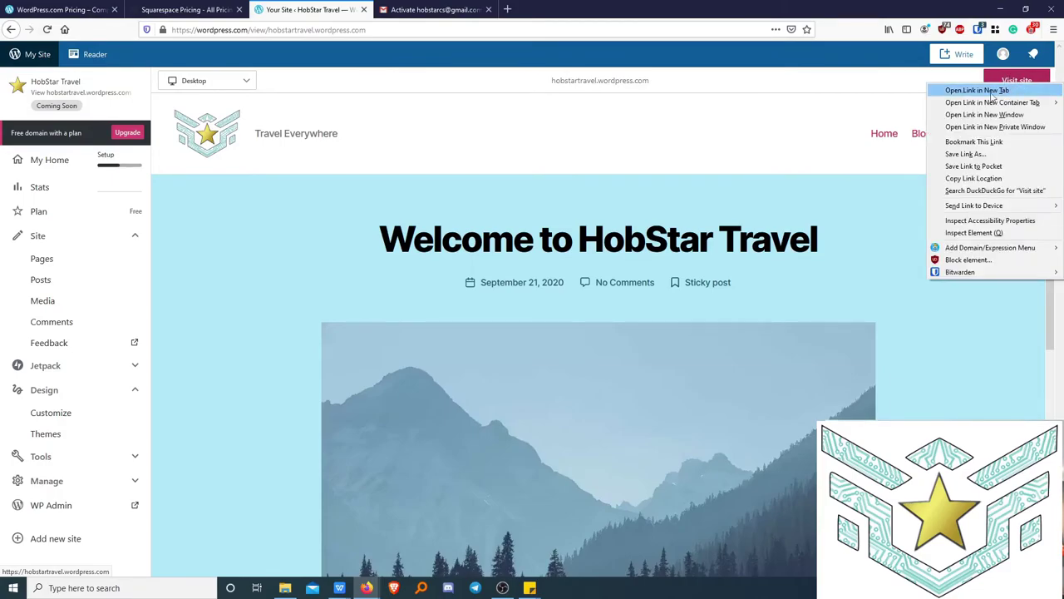
click(982, 91)
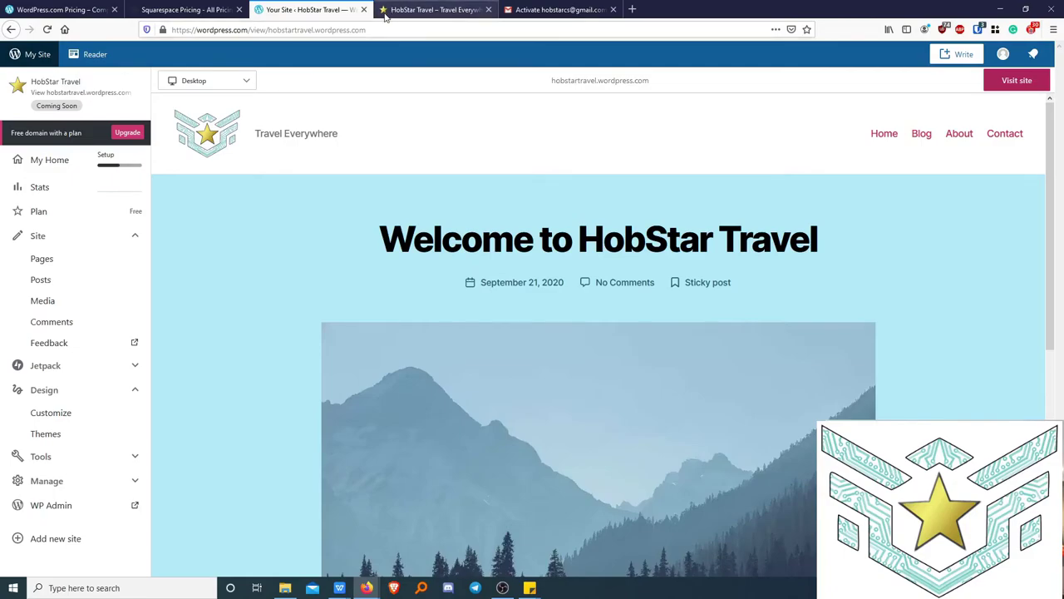
click(383, 10)
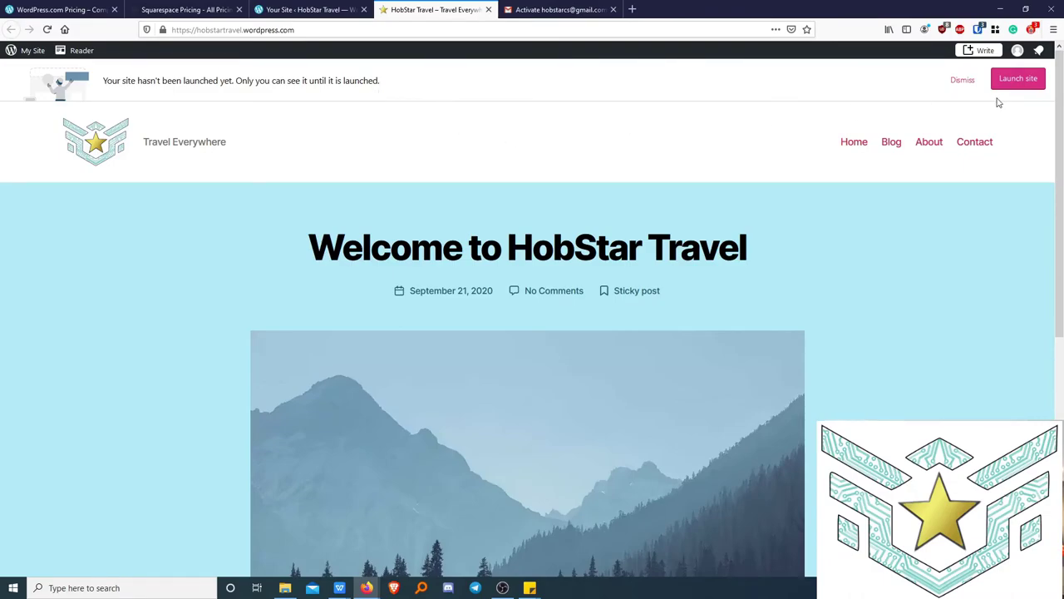
scroll(407, 161, down, 2)
scroll(406, 161, down, 3)
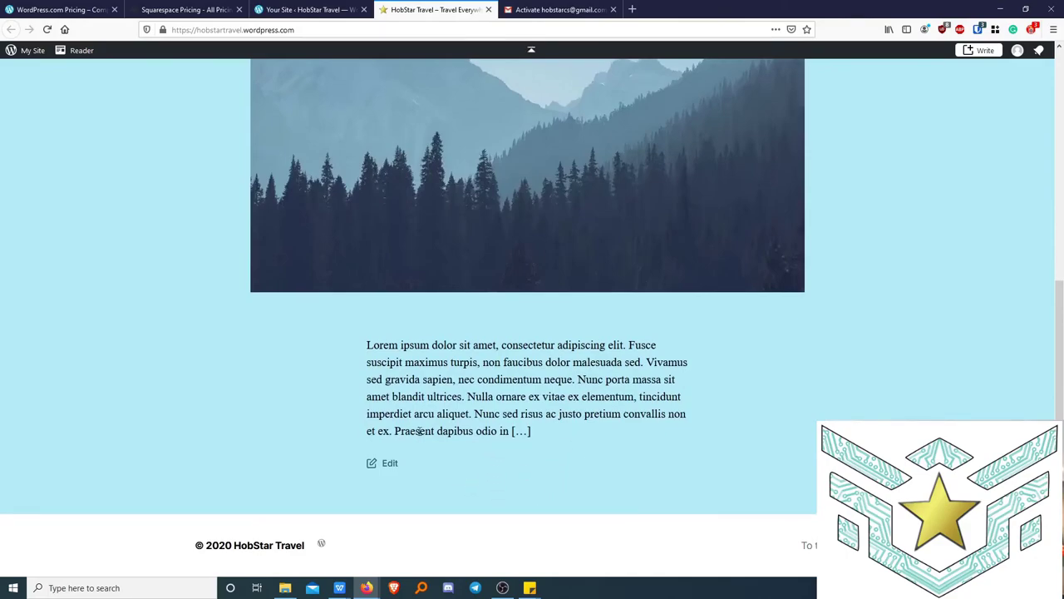
scroll(564, 482, up, 6)
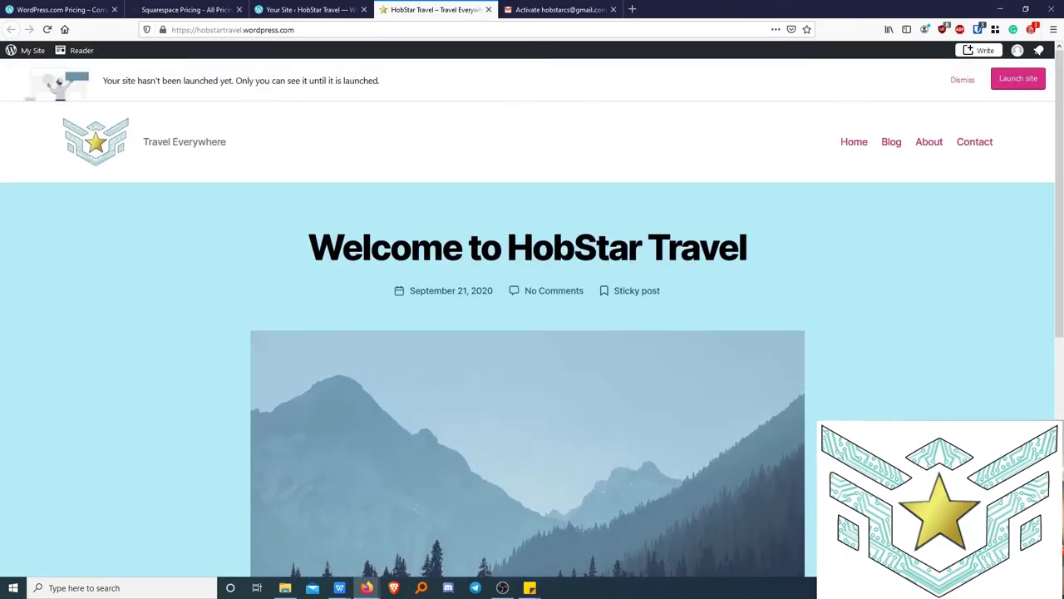
click(1012, 80)
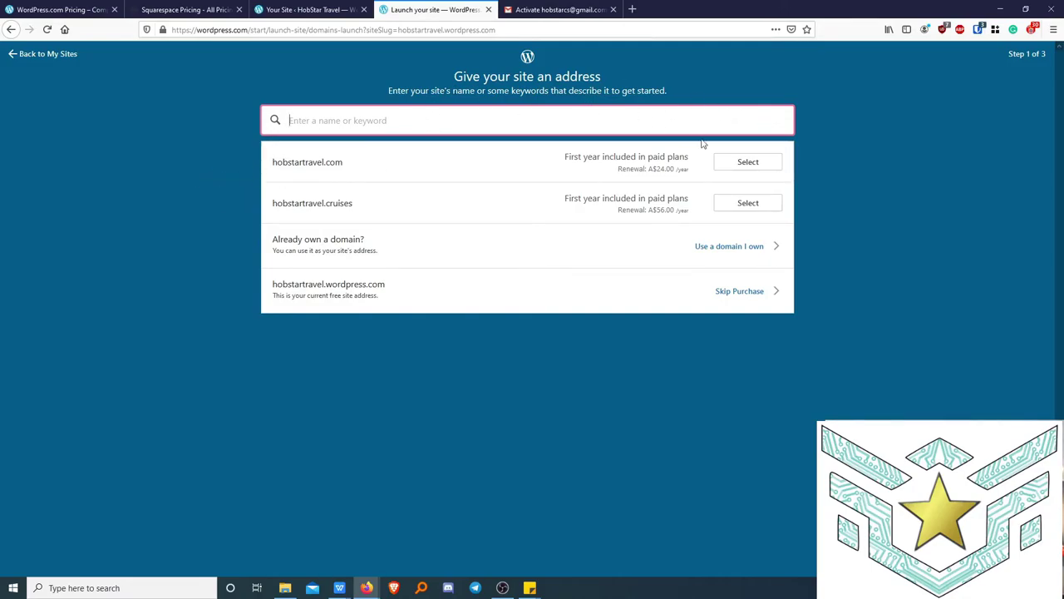
Skip the custom domain purchase, keep the free hobstartravel.wordpress.com site, and visit it.
click(743, 296)
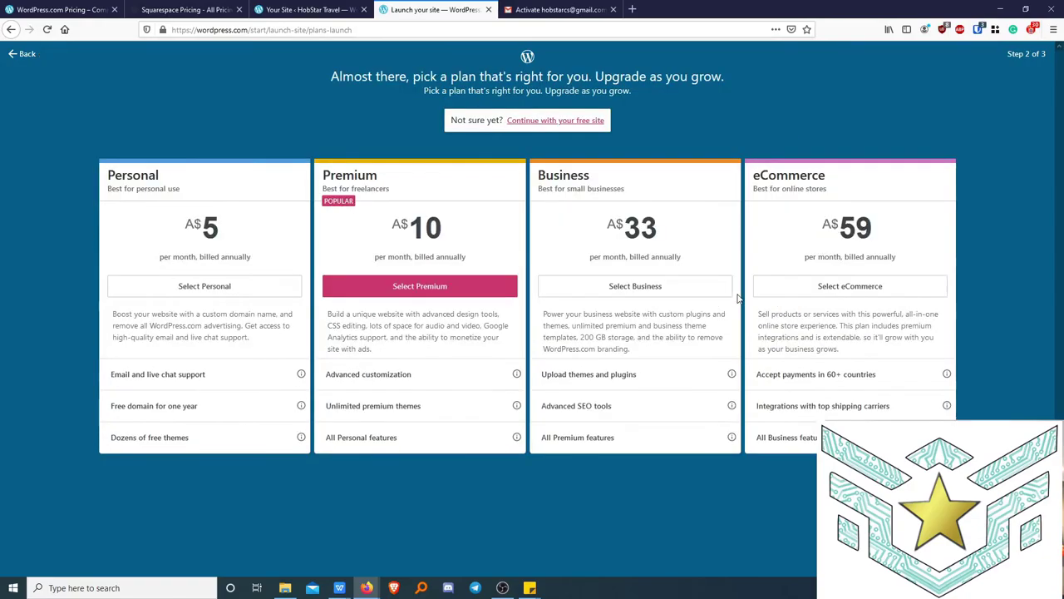
click(563, 121)
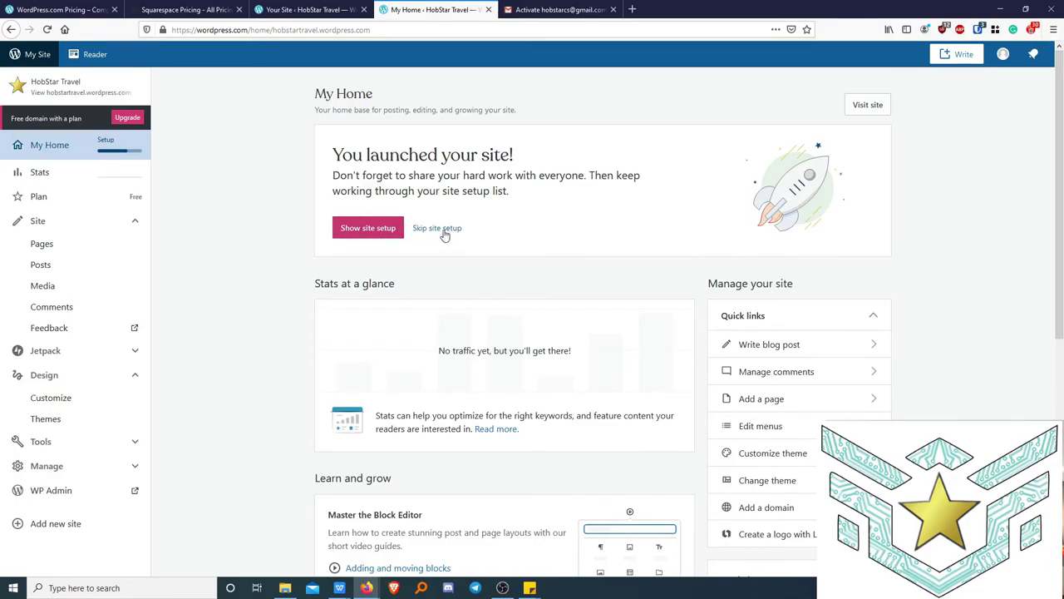
click(867, 104)
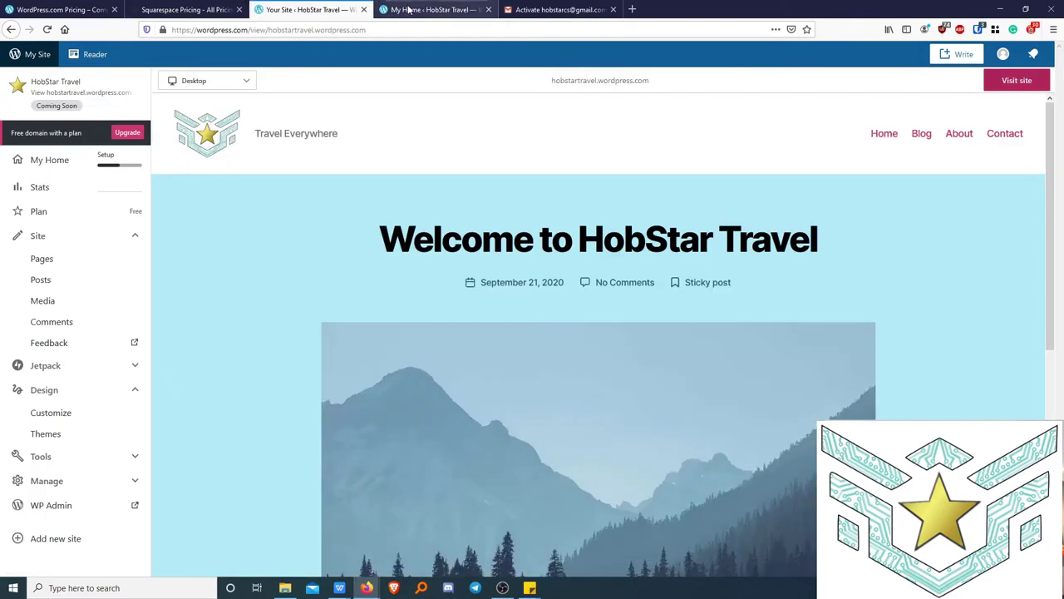
key(alt+Left)
Open the live HobStar Travel site in a new tab and scroll through the Welcome post.
click(868, 106)
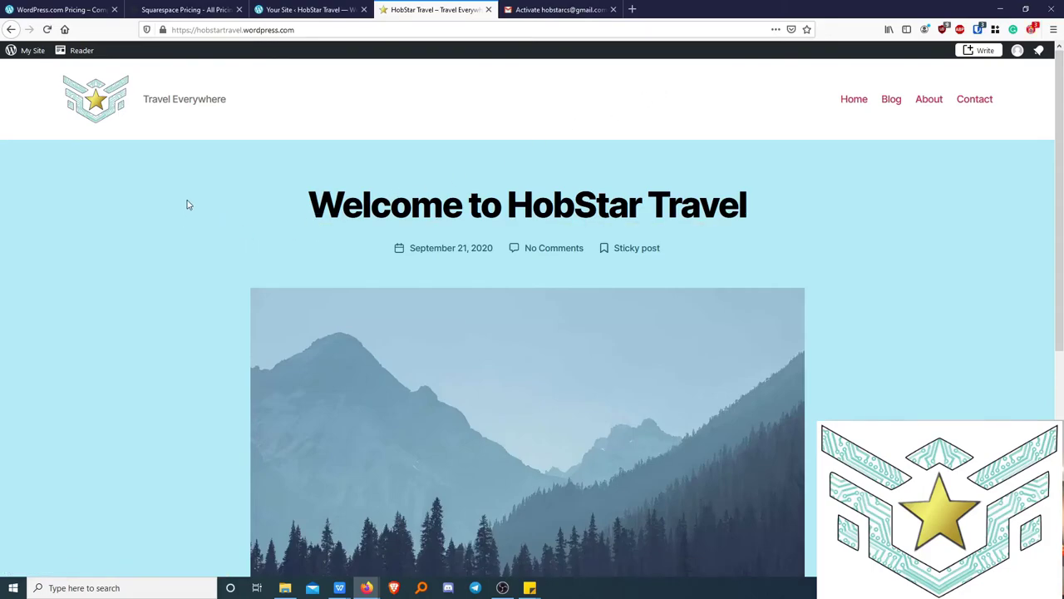
click(236, 31)
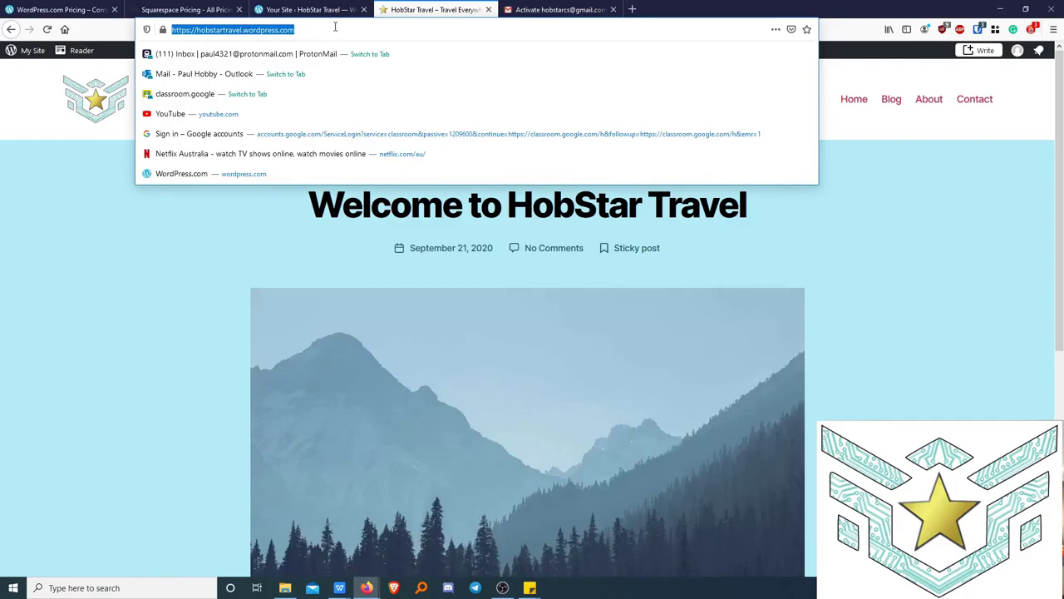
click(914, 300)
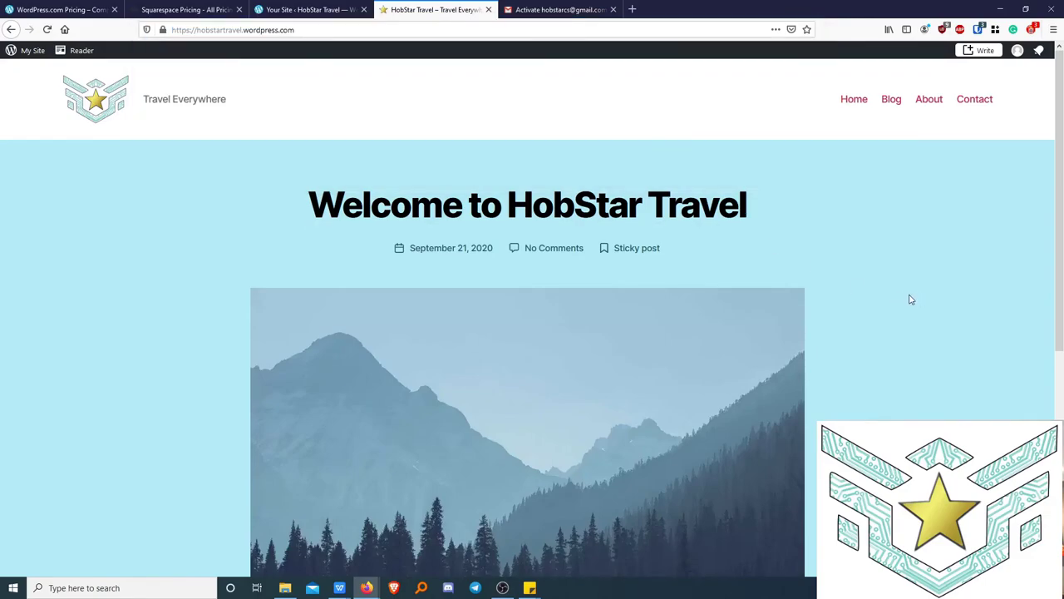
scroll(910, 300, down, 5)
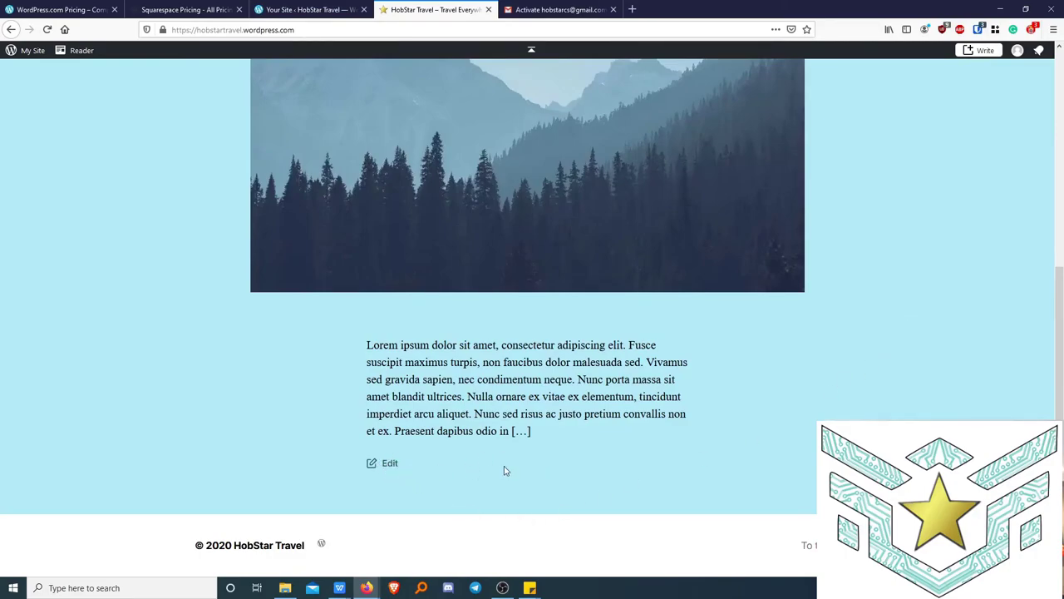
scroll(532, 382, up, 5)
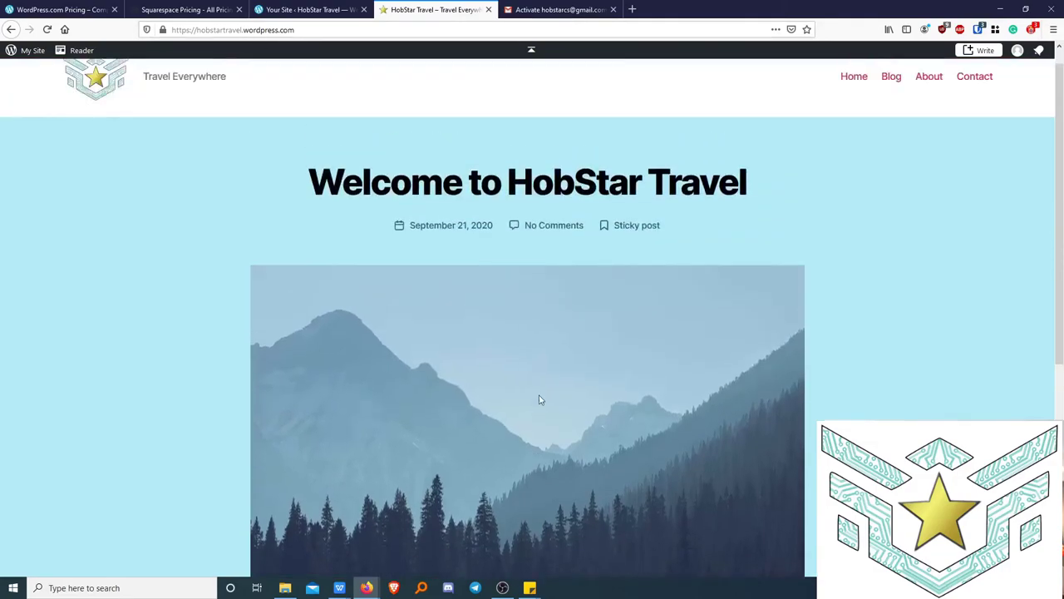
Return to the dashboard tab and open the site's Posts list.
click(327, 29)
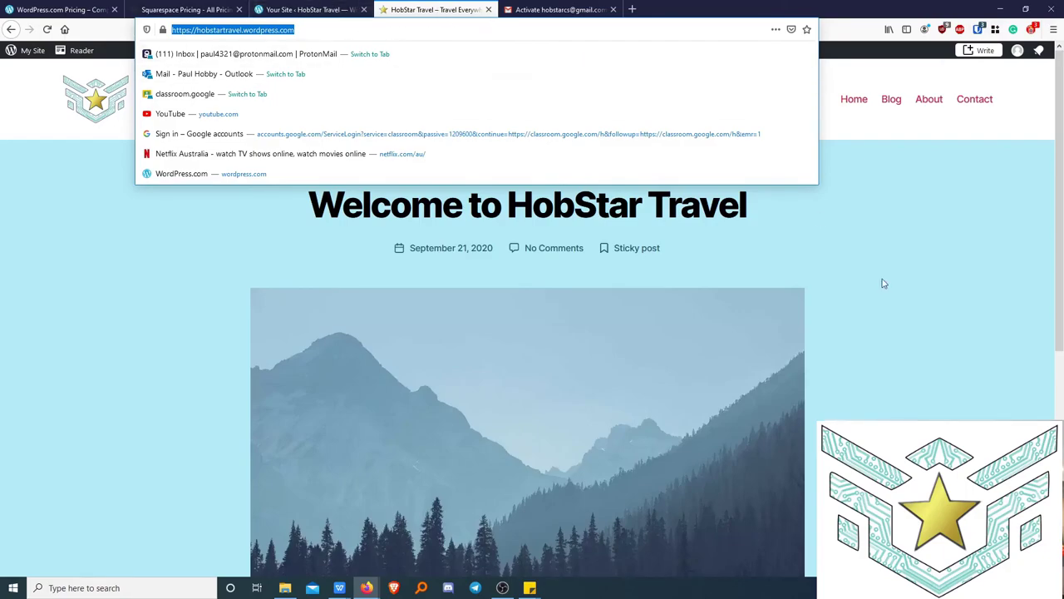
click(931, 304)
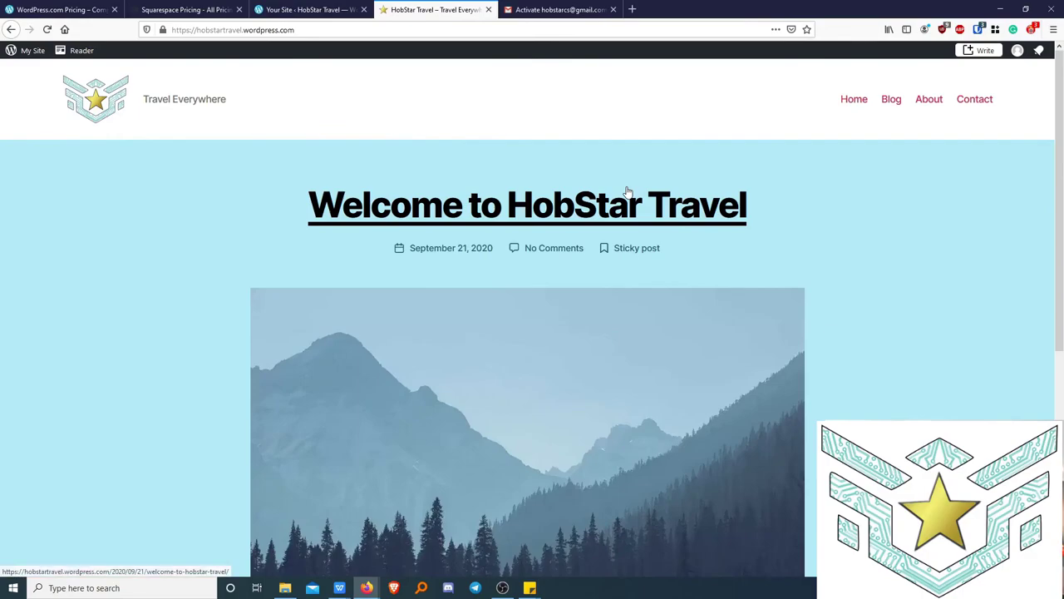
click(289, 10)
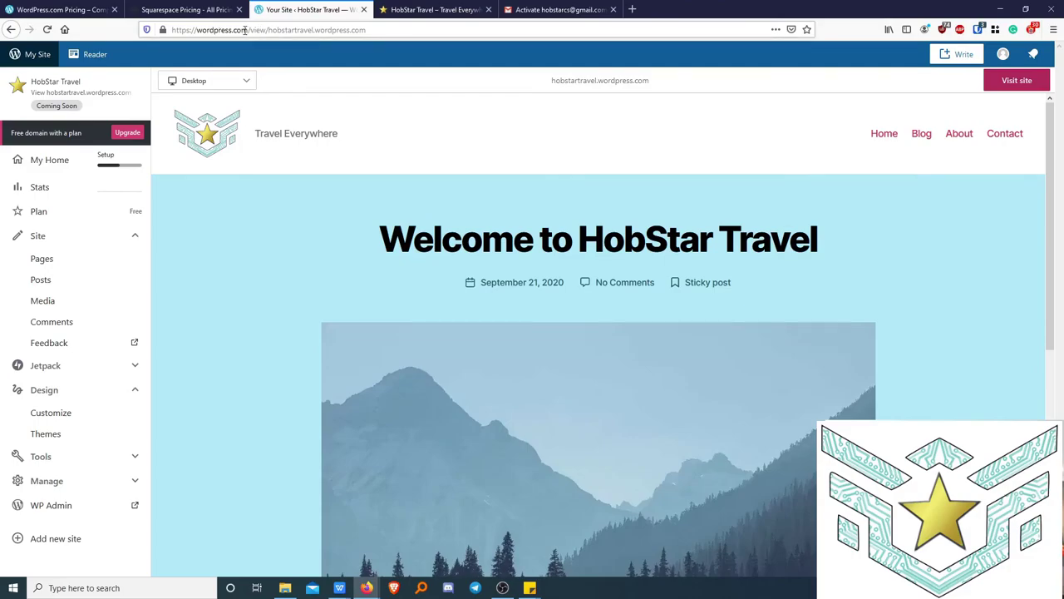
drag(247, 30, 415, 24)
click(240, 239)
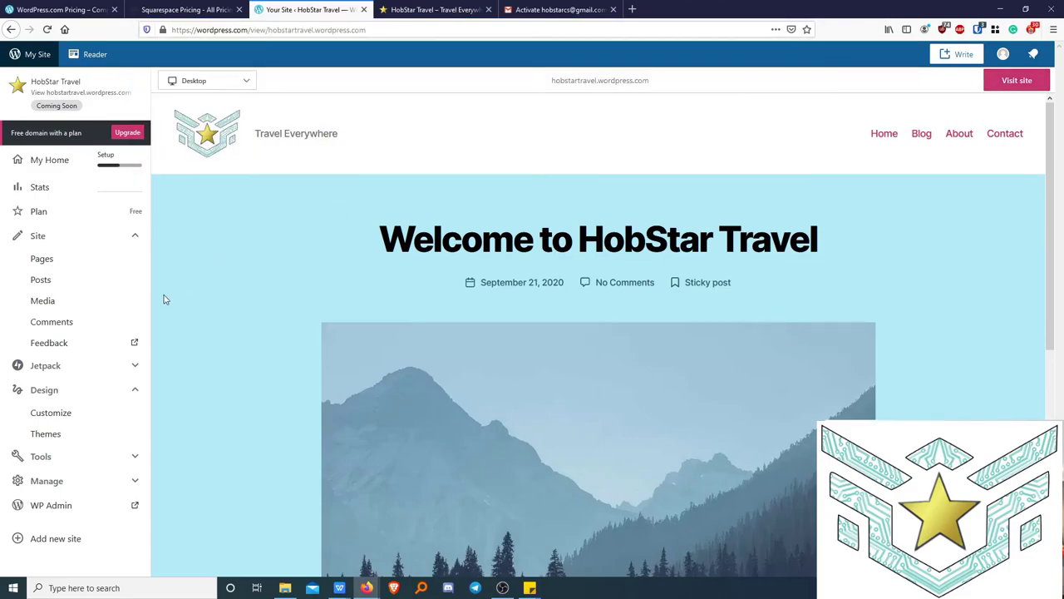
click(39, 284)
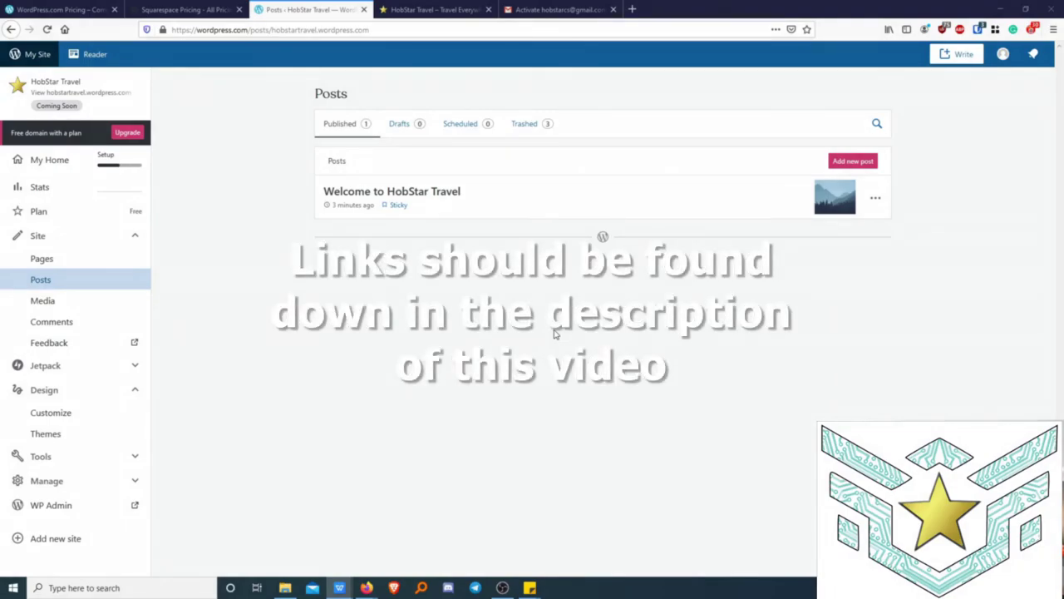
In a new tab, search the web for 'pixabar' and open the Pixabay homepage.
click(633, 8)
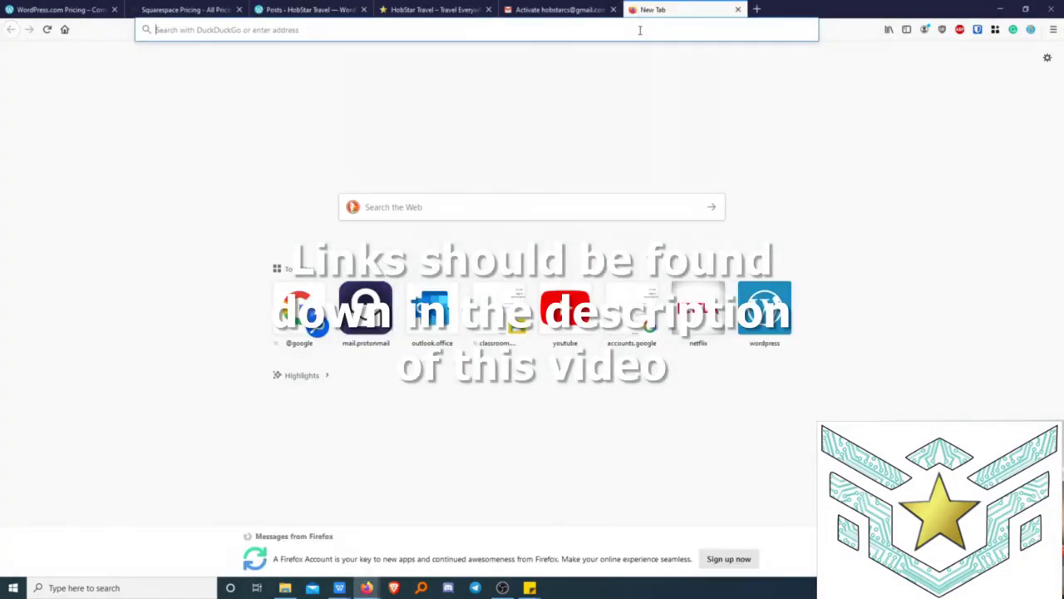
click(640, 30)
text(p)
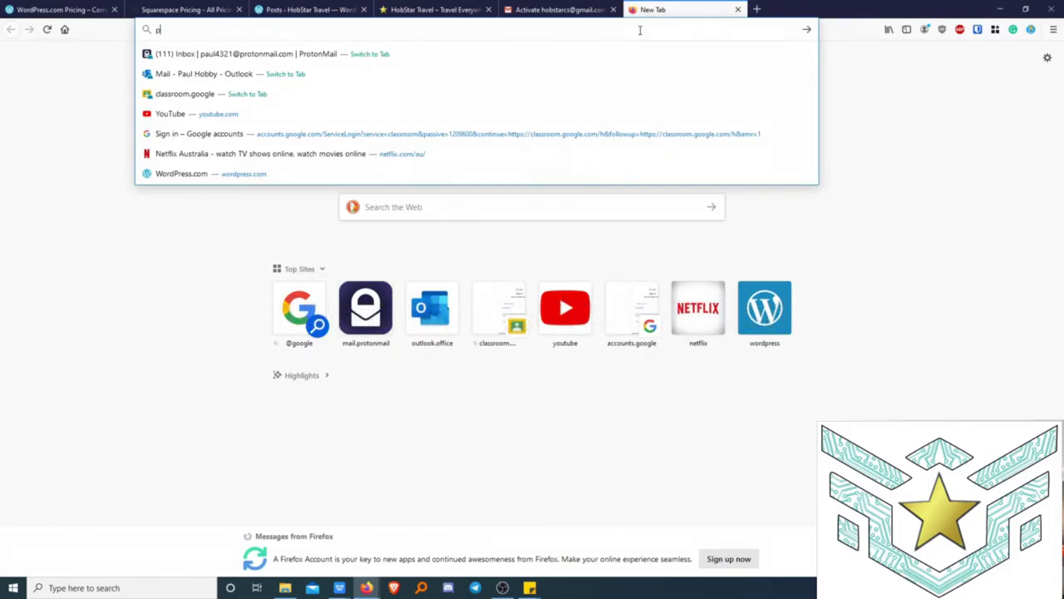
text(ixabar)
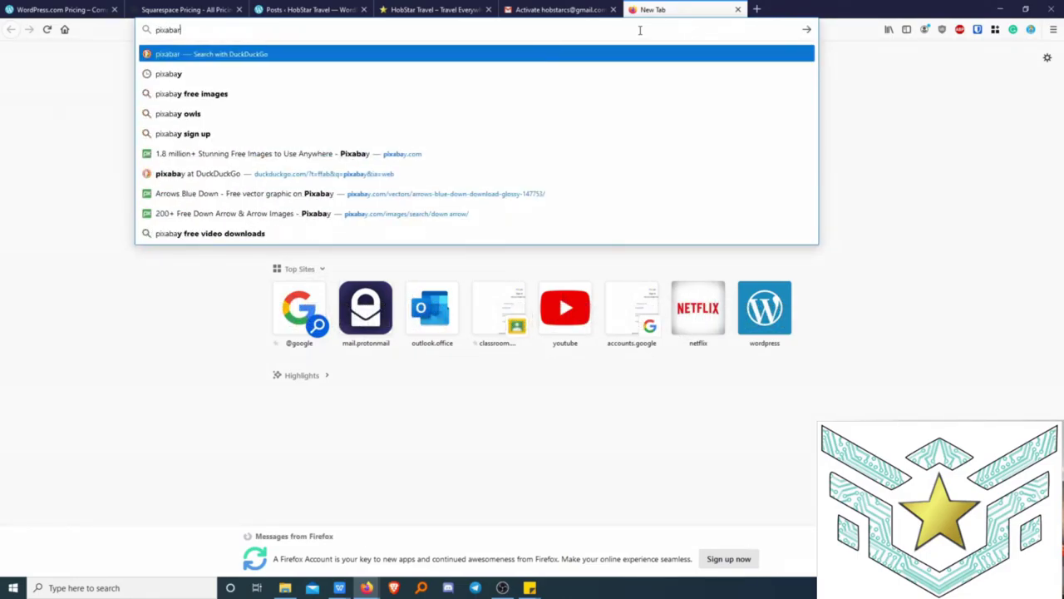
key(Return)
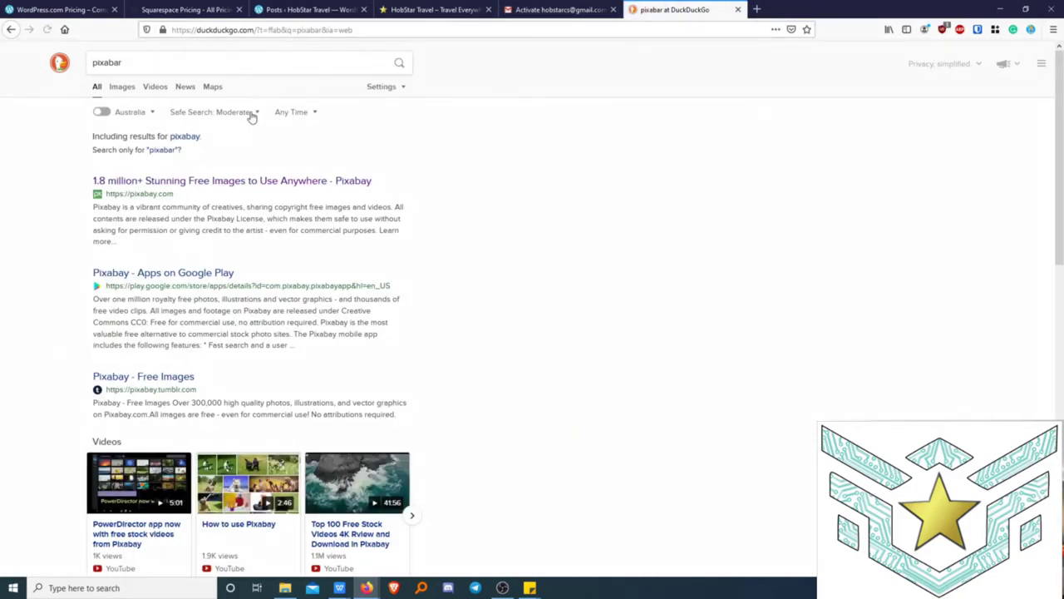
click(239, 181)
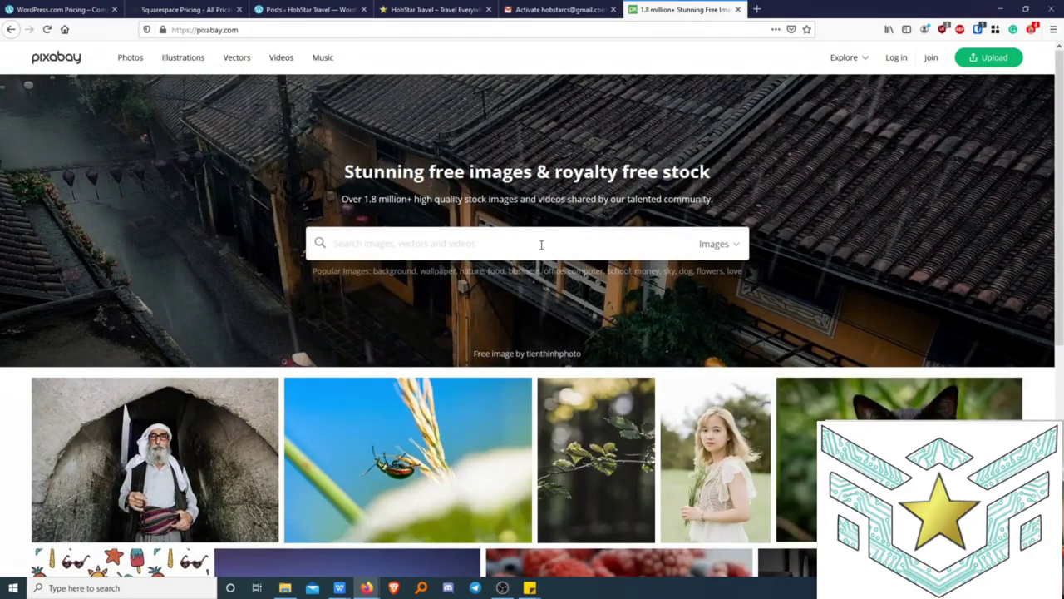
Search Pixabay for 'travel', open the Old Journey Adventure camera photo, and choose a download size.
text(travel)
key(Return)
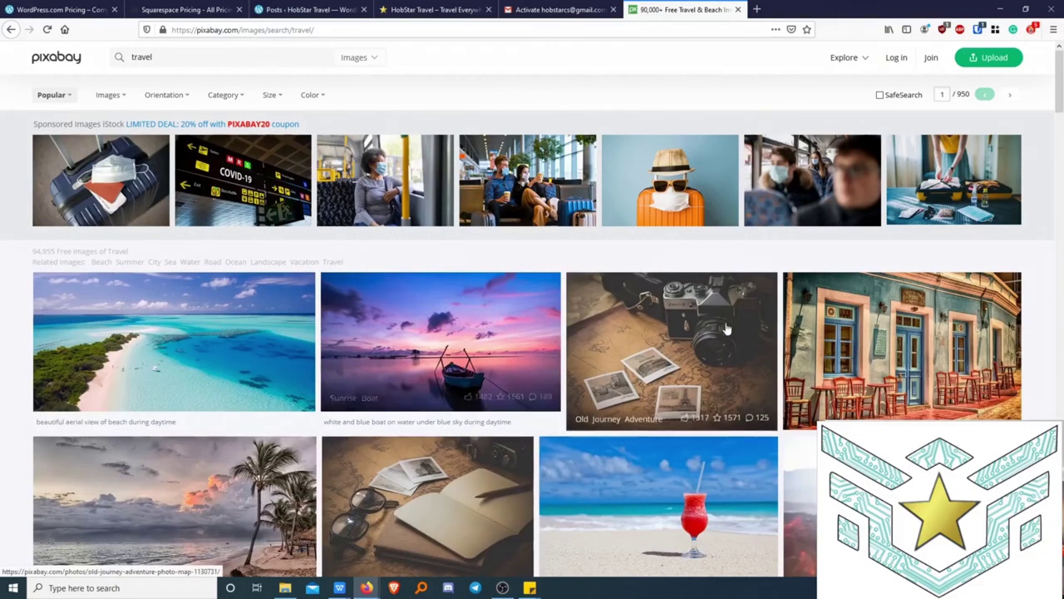
click(688, 330)
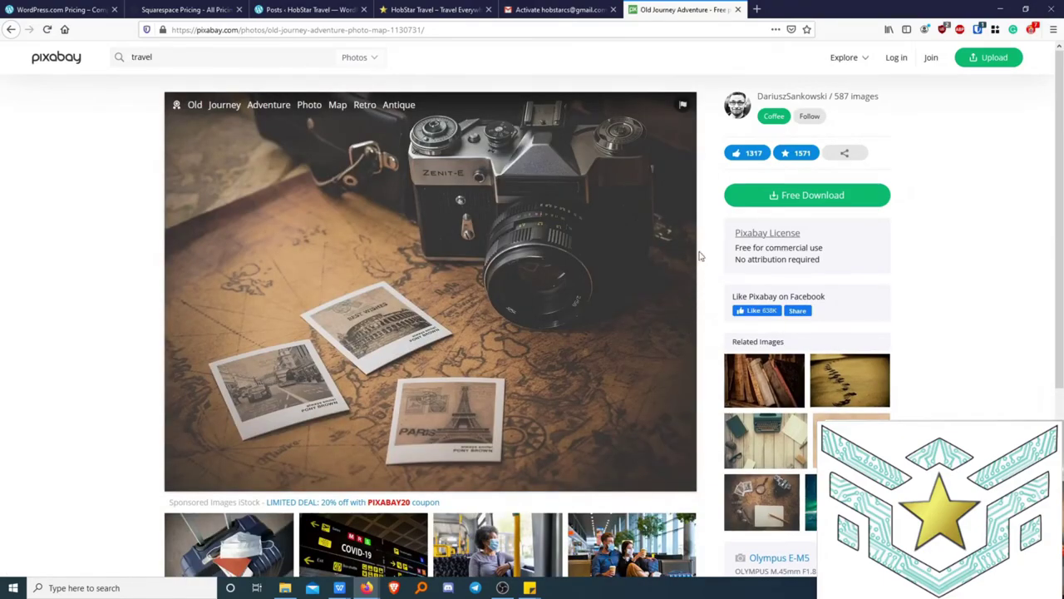
click(775, 196)
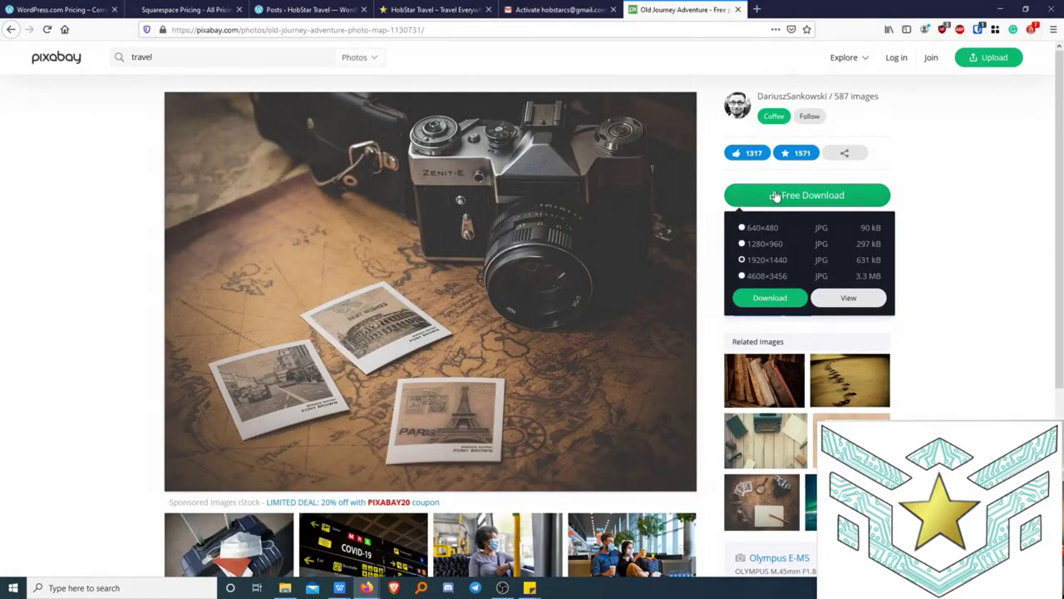
click(767, 299)
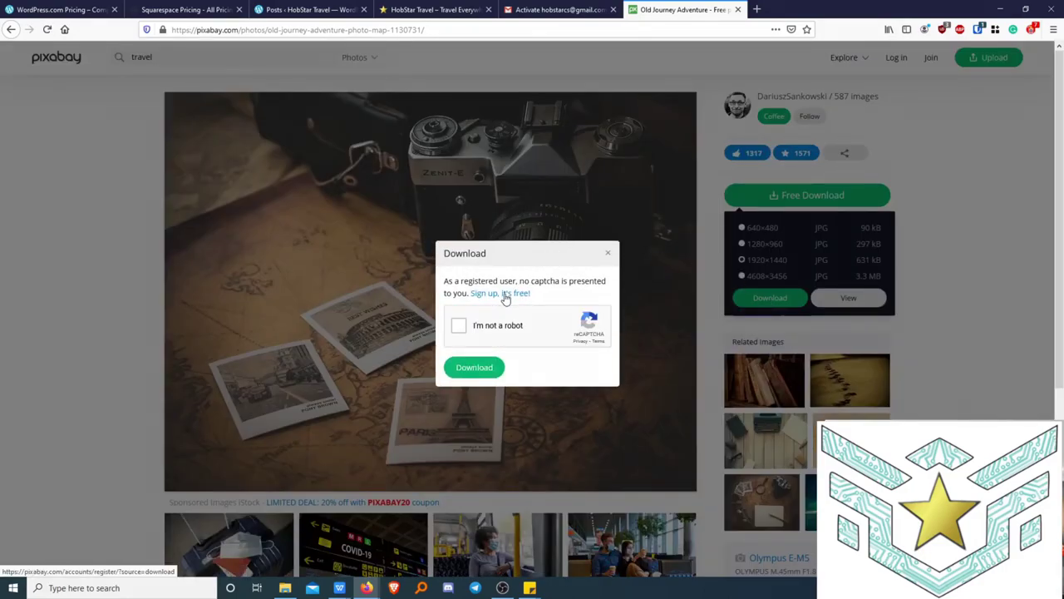
Pass the parking-meter reCAPTCHA and download the camera photo.
click(458, 325)
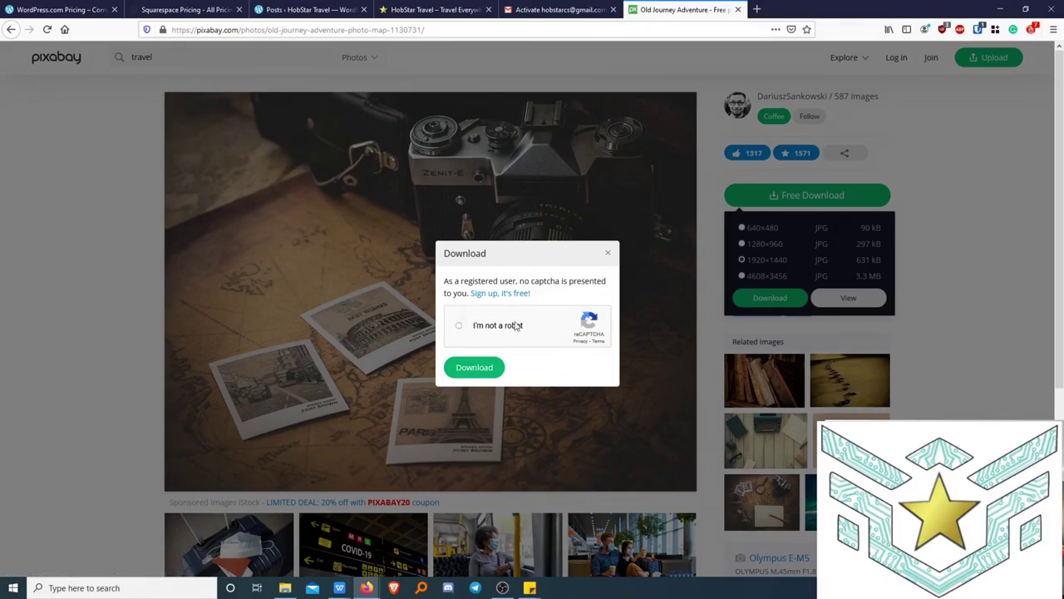
click(510, 344)
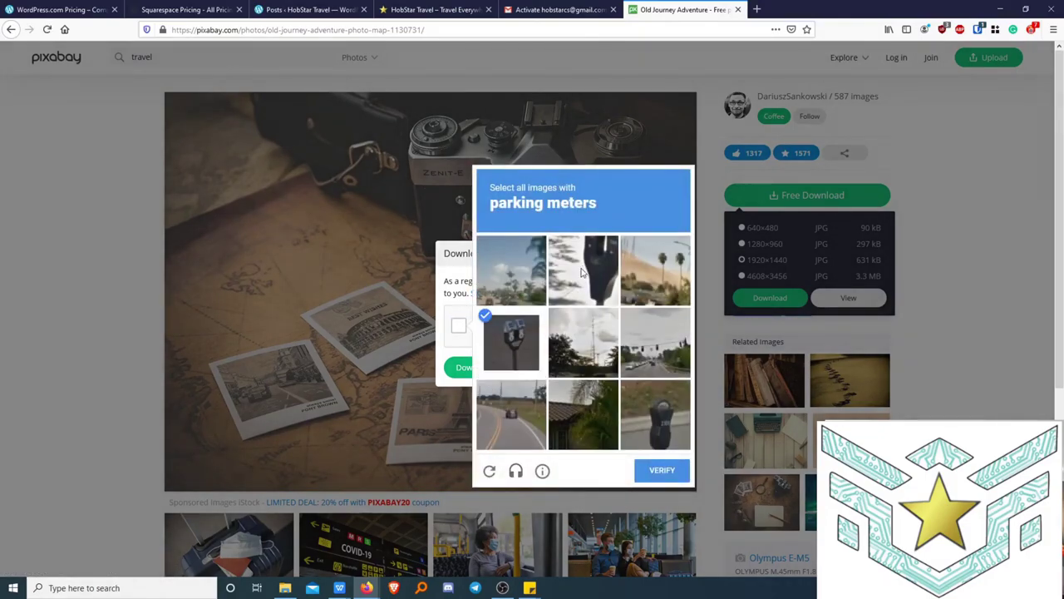
click(584, 271)
click(638, 414)
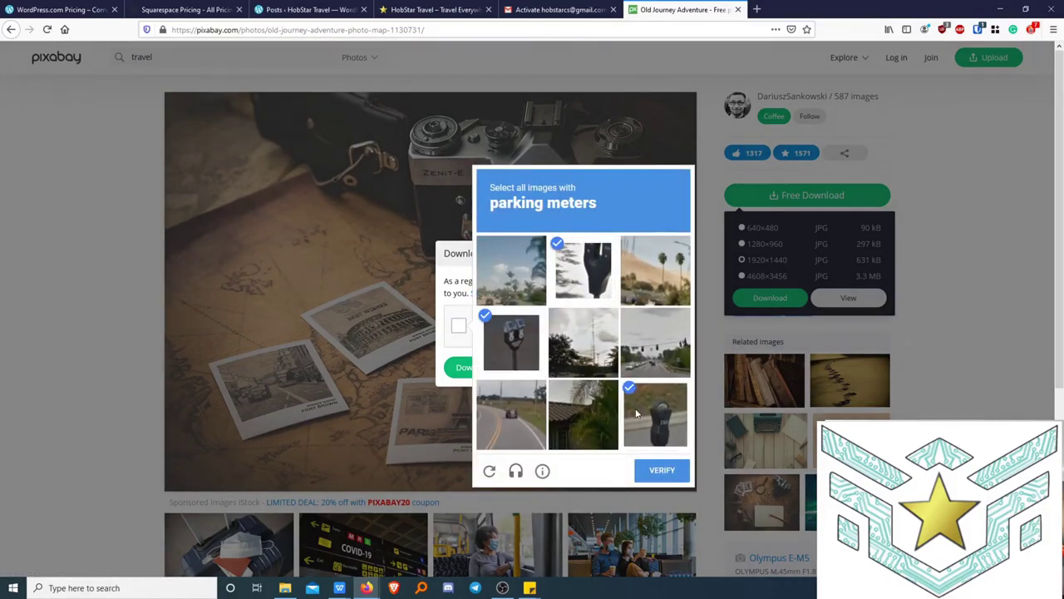
click(662, 472)
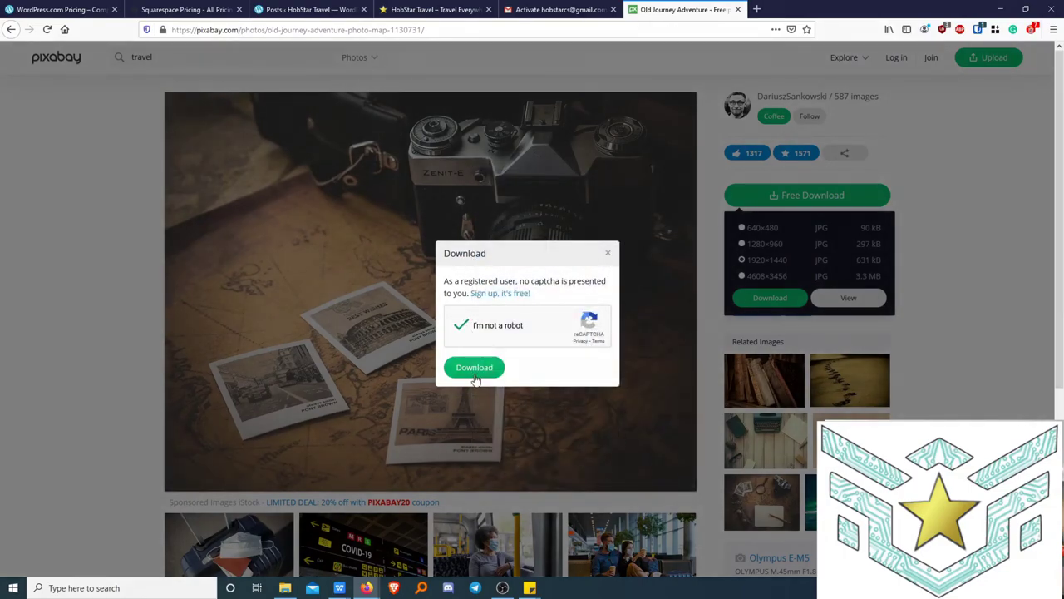
click(475, 373)
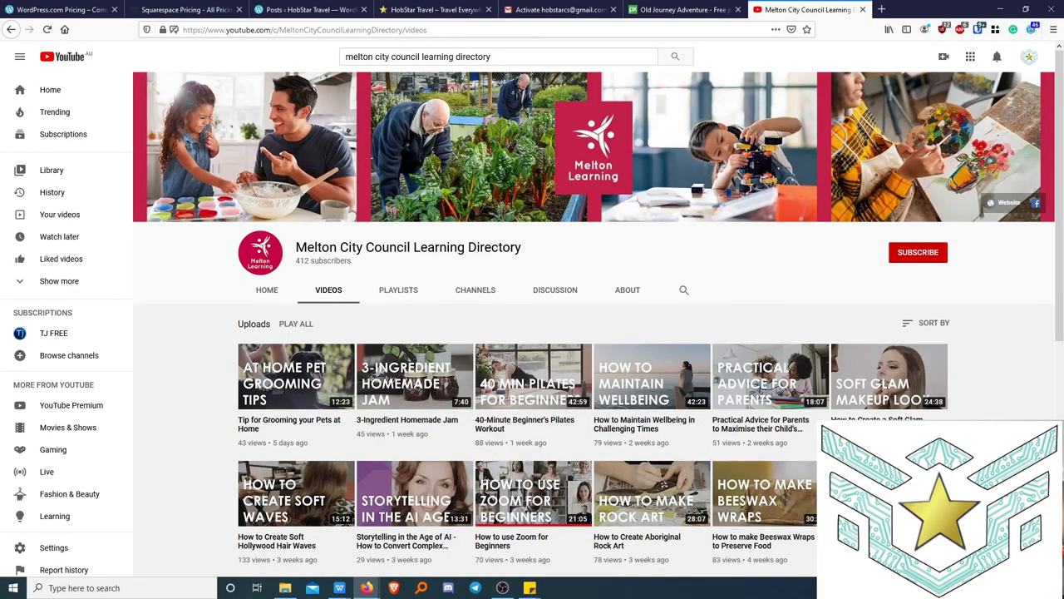
key(alt+Tab)
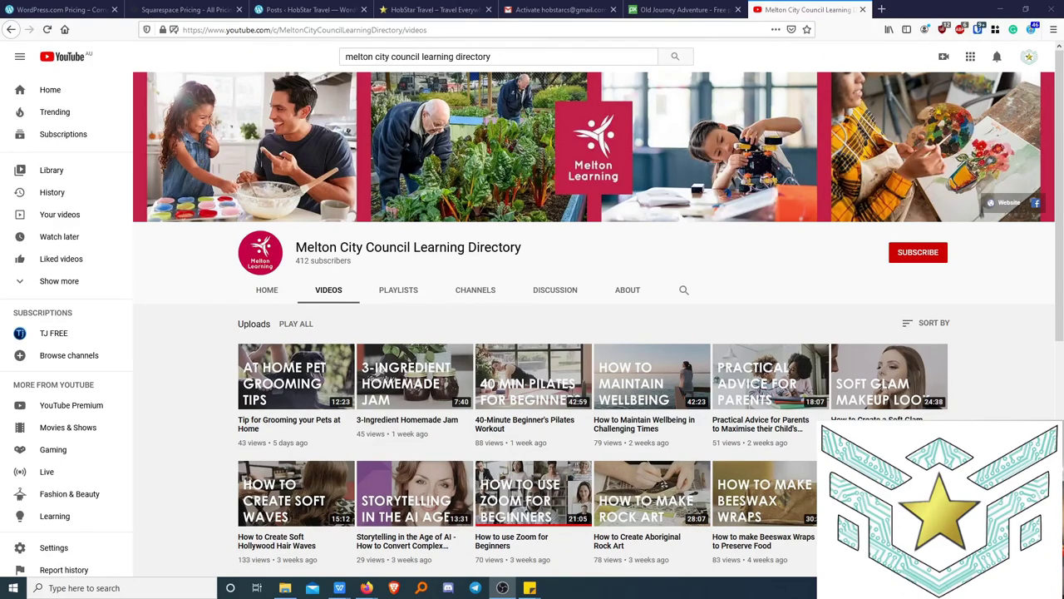